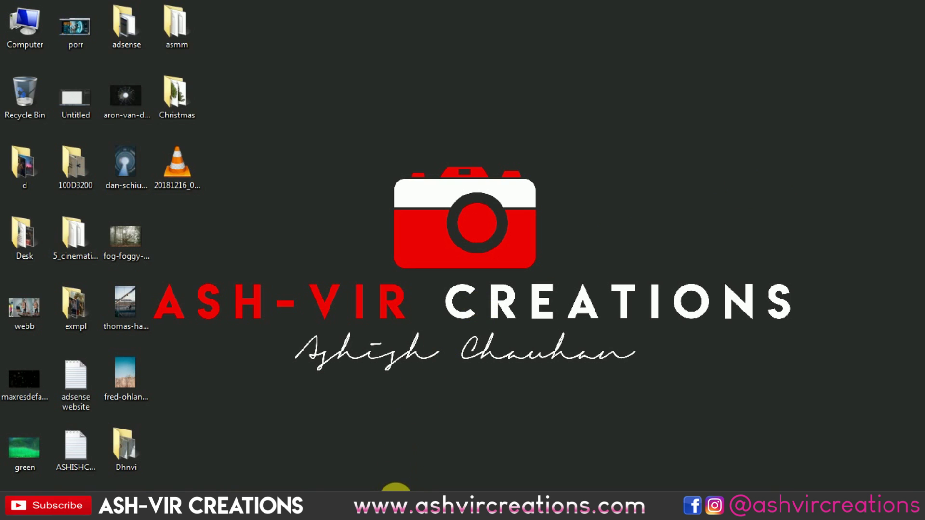
# Switch to Photoshop and select the man on the Background layer with the Quick Selection tool at a 123 px brush size
pyautogui.click(395, 501)
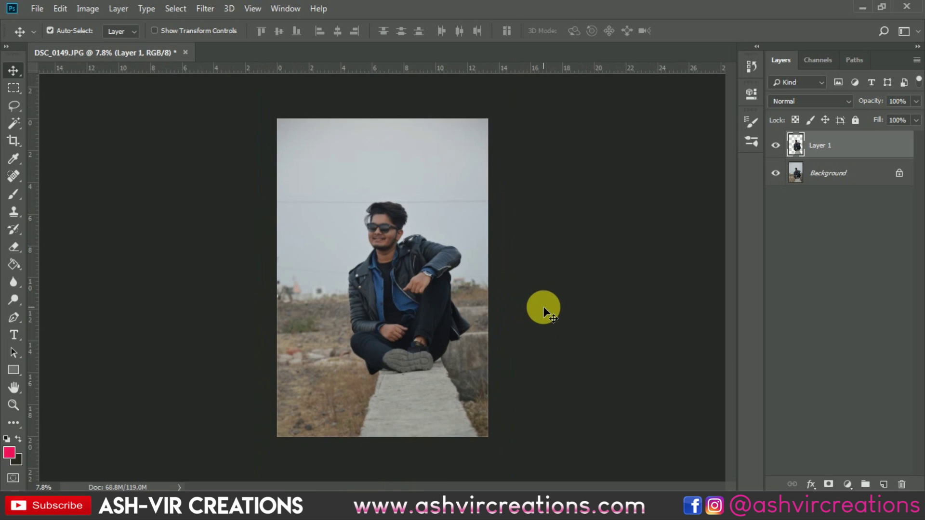
pyautogui.click(828, 177)
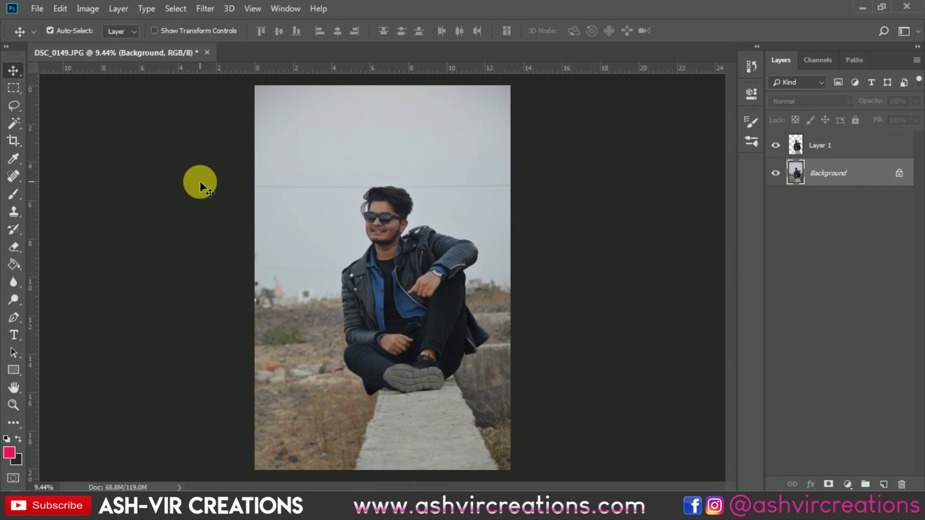
pyautogui.click(18, 124)
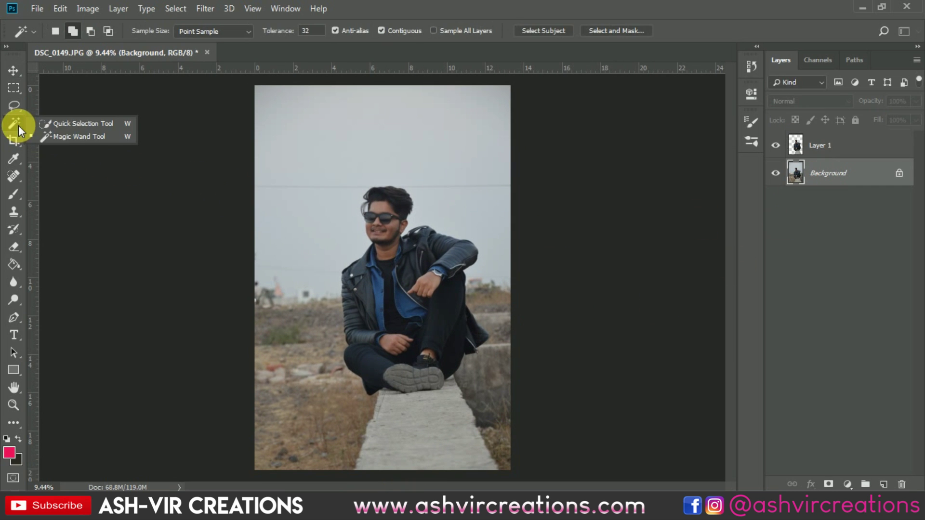
pyautogui.click(63, 124)
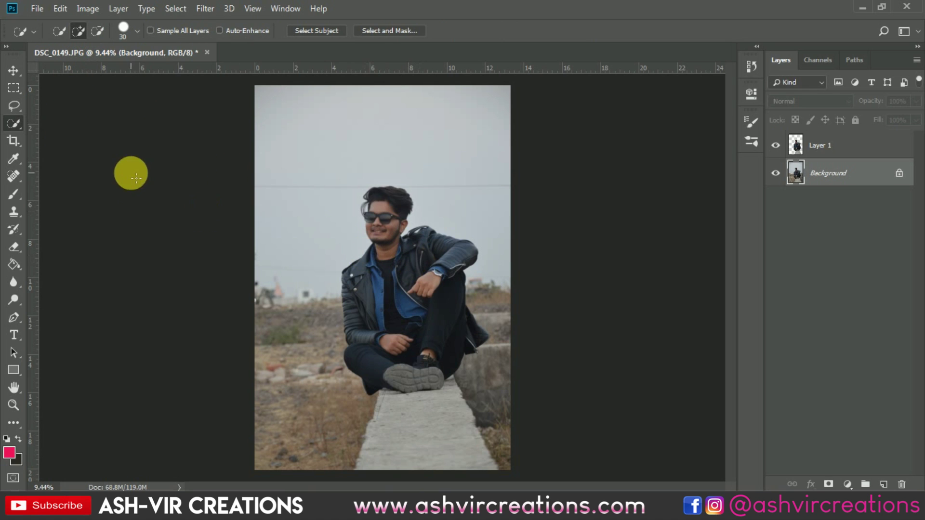
pyautogui.click(137, 30)
pyautogui.moveTo(122, 69); pyautogui.dragTo(134, 68)
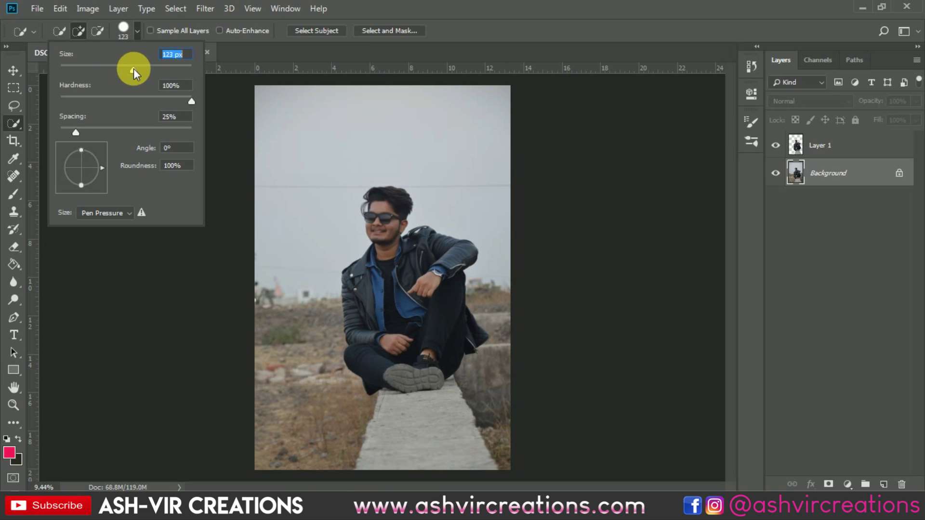
pyautogui.click(408, 277)
pyautogui.moveTo(409, 276)
pyautogui.mouseDown()
pyautogui.moveTo(386, 318)
pyautogui.moveTo(374, 309)
pyautogui.moveTo(372, 364)
pyautogui.moveTo(418, 359)
pyautogui.moveTo(430, 386)
pyautogui.moveTo(361, 191)
pyautogui.mouseUp()
# Refine the selection along the man's loose front hair strands with the Refine Edge brush in Select and Mask
pyautogui.scroll(4, 361, 192)
pyautogui.scroll(1, 393, 208)
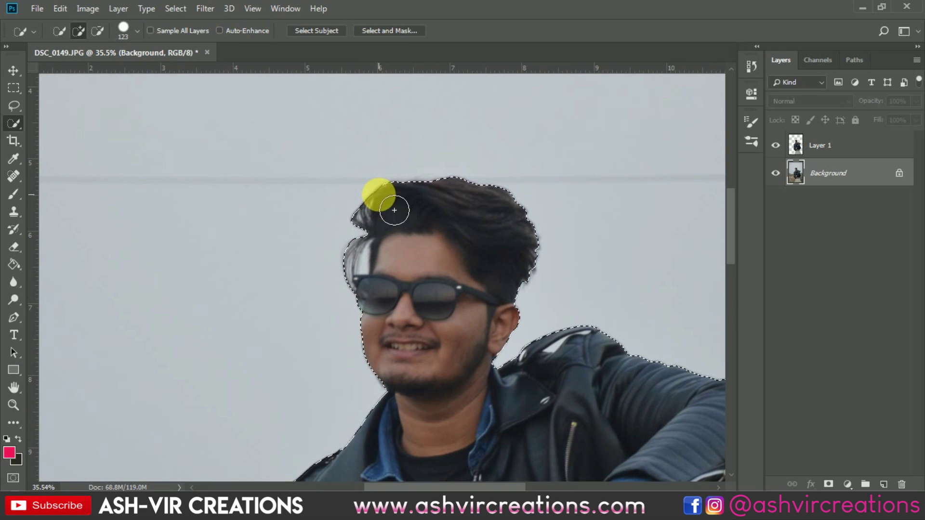
pyautogui.rightClick(384, 201)
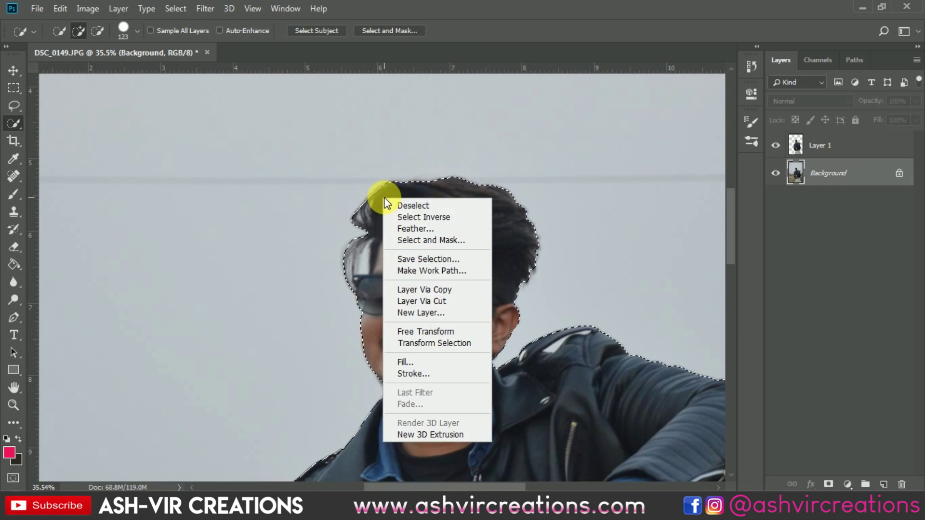
pyautogui.click(450, 240)
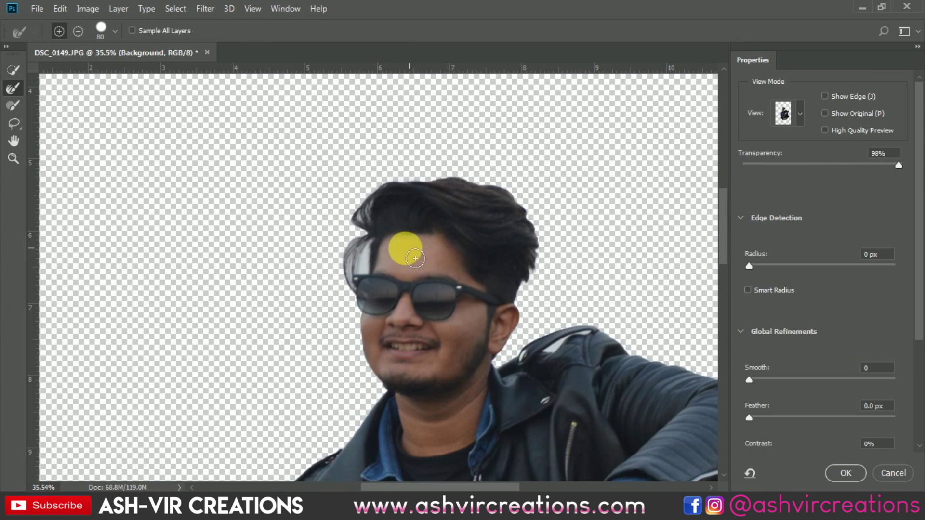
pyautogui.scroll(4, 351, 216)
pyautogui.moveTo(390, 152)
pyautogui.mouseDown()
pyautogui.moveTo(377, 206)
pyautogui.moveTo(381, 295)
pyautogui.mouseUp()
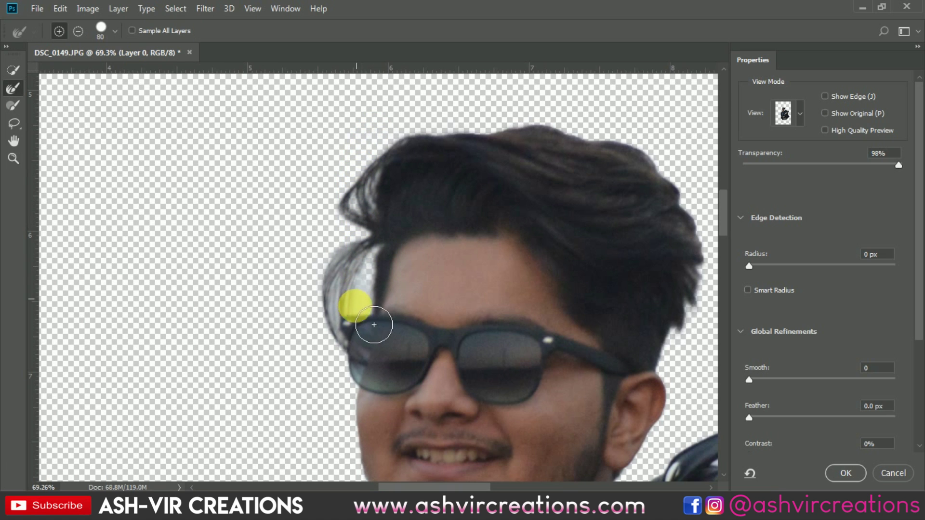
pyautogui.moveTo(382, 240)
pyautogui.mouseDown()
pyautogui.moveTo(373, 195)
pyautogui.moveTo(403, 149)
pyautogui.moveTo(460, 119)
pyautogui.moveTo(634, 133)
pyautogui.moveTo(666, 156)
pyautogui.moveTo(714, 228)
pyautogui.moveTo(725, 290)
pyautogui.moveTo(708, 356)
pyautogui.moveTo(693, 354)
pyautogui.moveTo(391, 286)
pyautogui.moveTo(350, 231)
pyautogui.mouseUp()
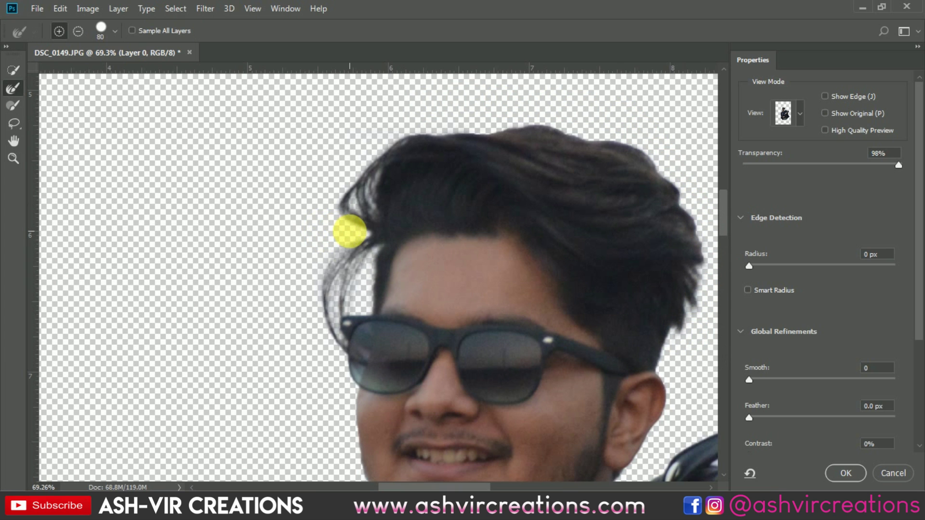
pyautogui.scroll(-2, 375, 255)
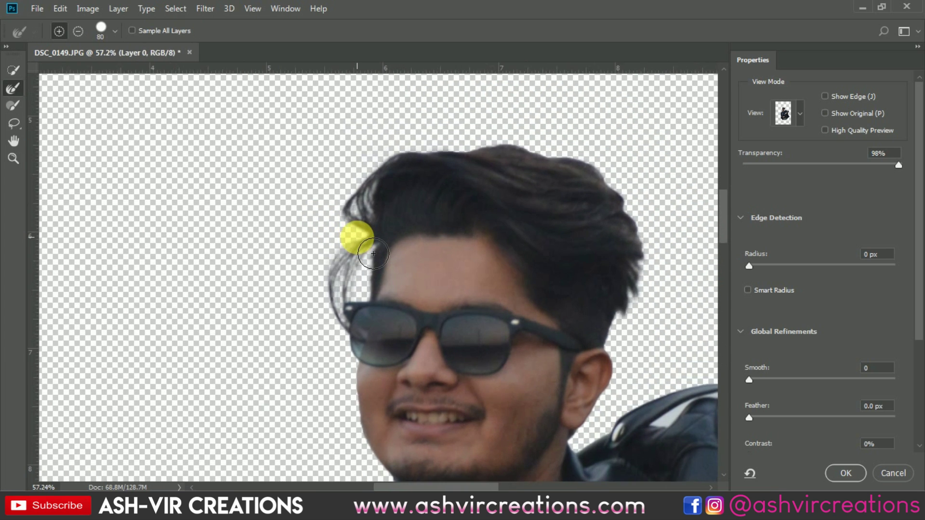
pyautogui.click(845, 473)
# Copy the refined selection of the man to a new layer with Layer Via Copy
pyautogui.rightClick(458, 278)
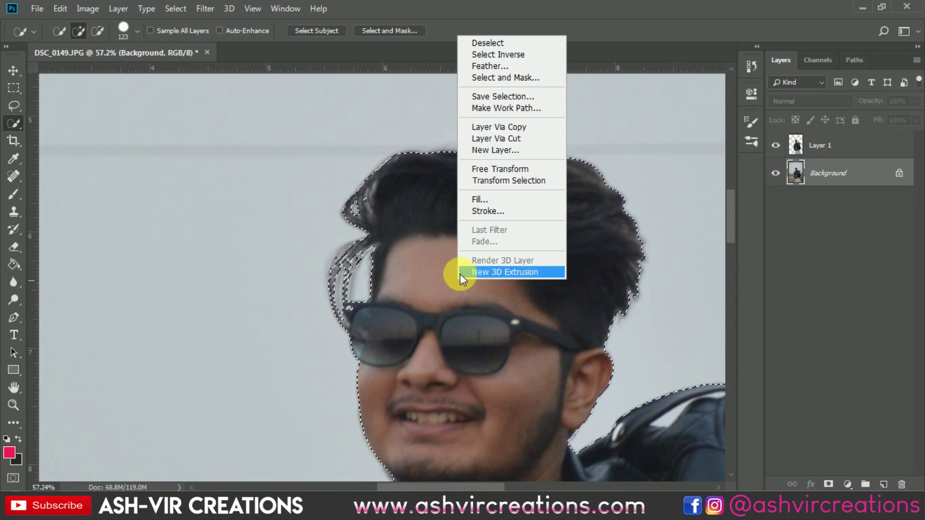
pyautogui.click(504, 127)
pyautogui.scroll(-3, 504, 125)
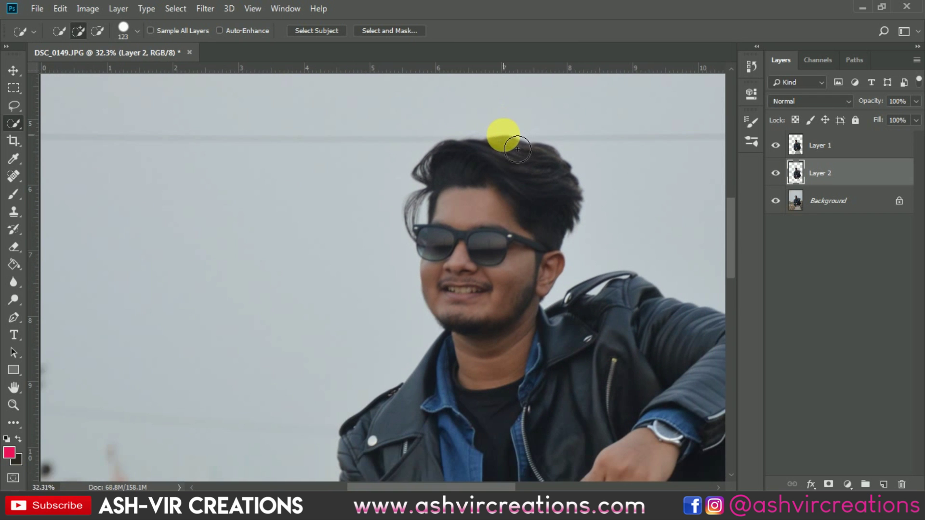
pyautogui.scroll(-1, 517, 150)
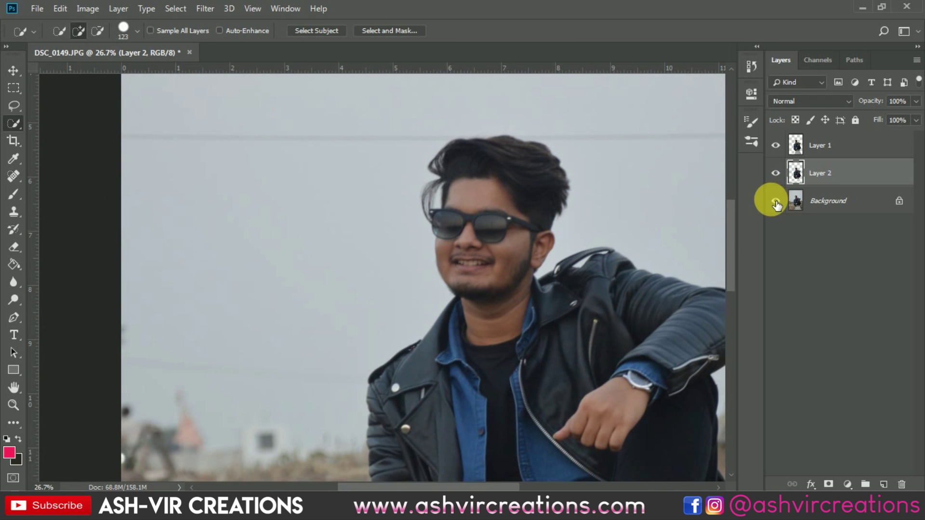
# Hide the Background layer and switch to the Move tool with the whole image in view
pyautogui.click(775, 201)
pyautogui.press('v')
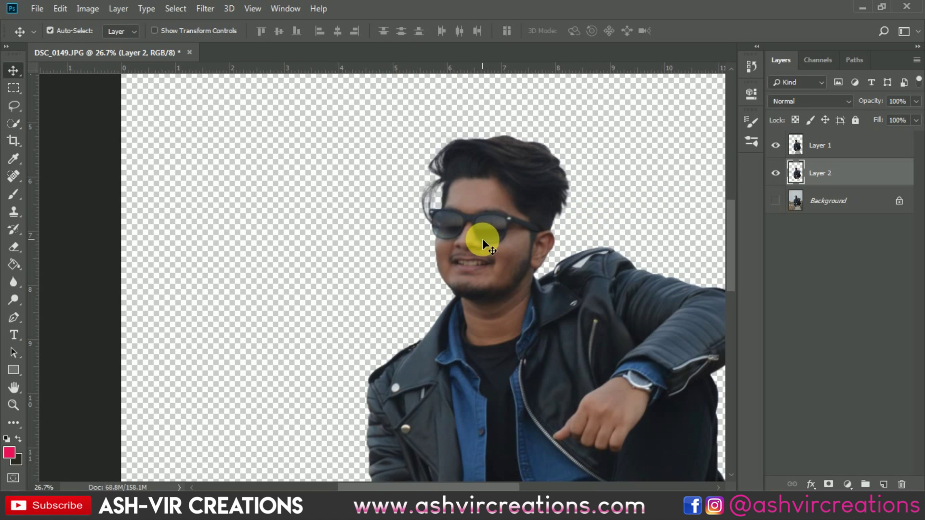
pyautogui.hotkey('ctrl', '0')
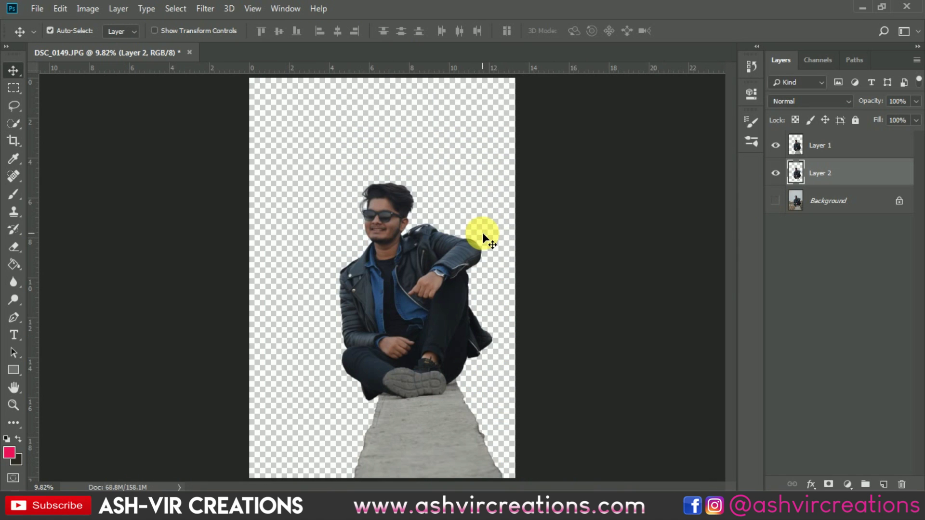
# Delete the newly copied cutout layer, Layer 2
pyautogui.press('c')
pyautogui.press('v')
pyautogui.press('Delete')
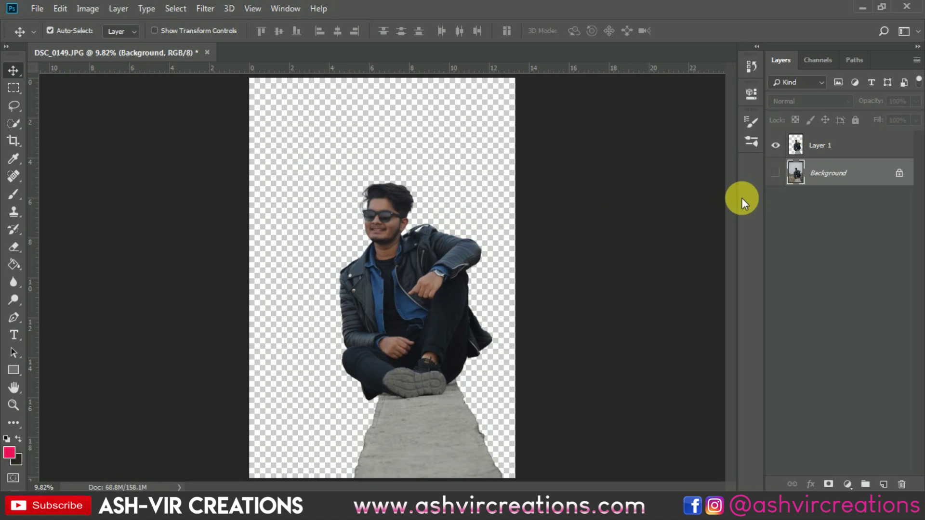
# Start opening a file and look through the Christmas and Downlooad Unspalash folders for a background image
pyautogui.click(38, 9)
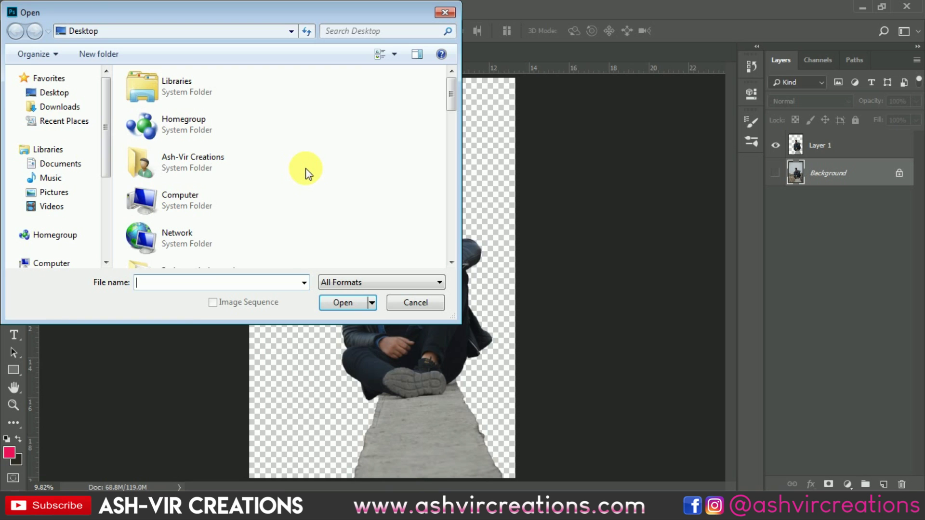
pyautogui.scroll(-5, 308, 166)
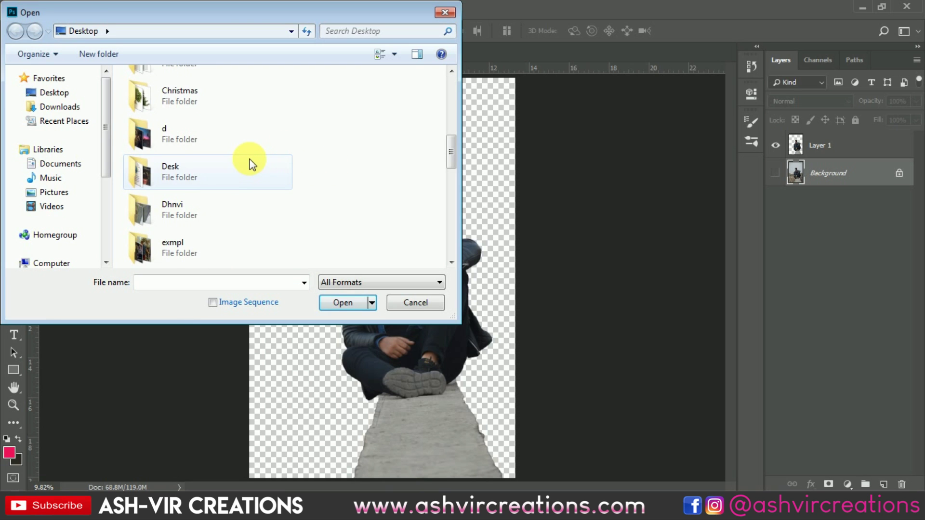
pyautogui.scroll(-1, 250, 161)
pyautogui.scroll(1, 217, 144)
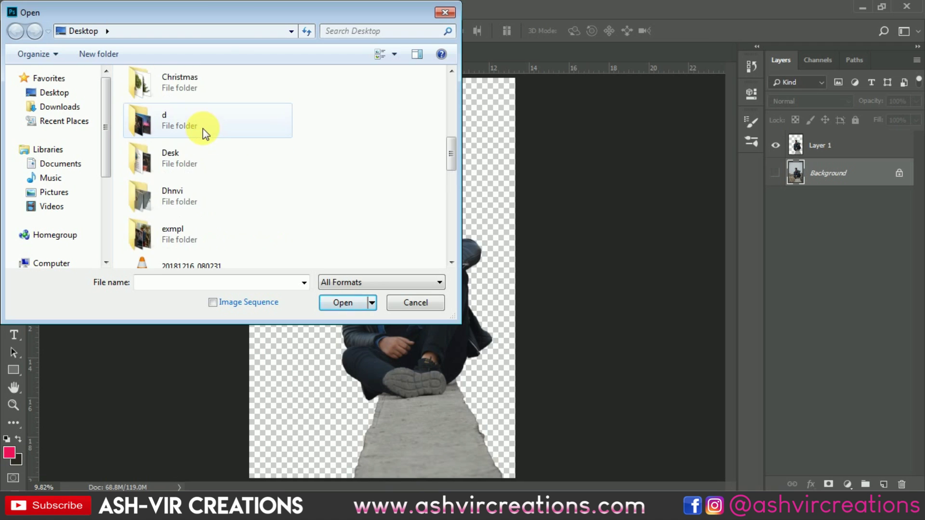
pyautogui.doubleClick(186, 83)
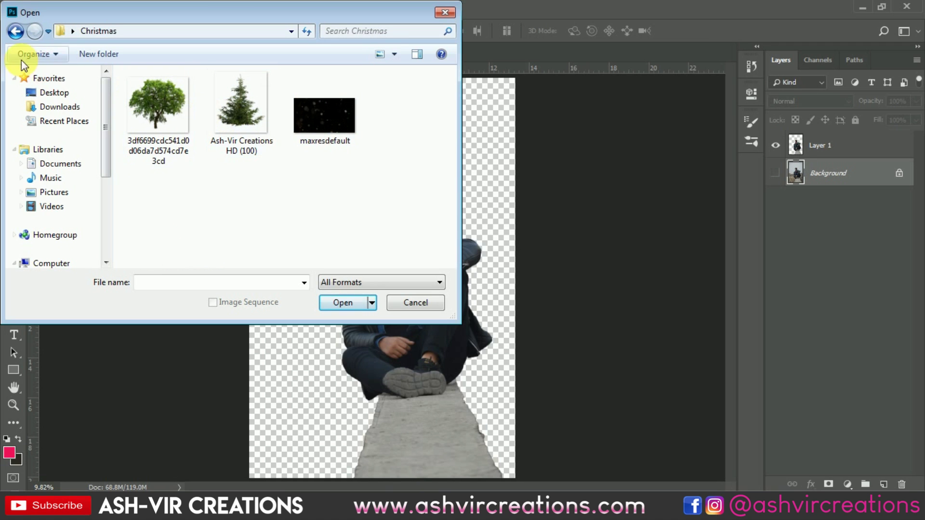
pyautogui.click(53, 107)
pyautogui.doubleClick(177, 189)
pyautogui.scroll(-5, 183, 197)
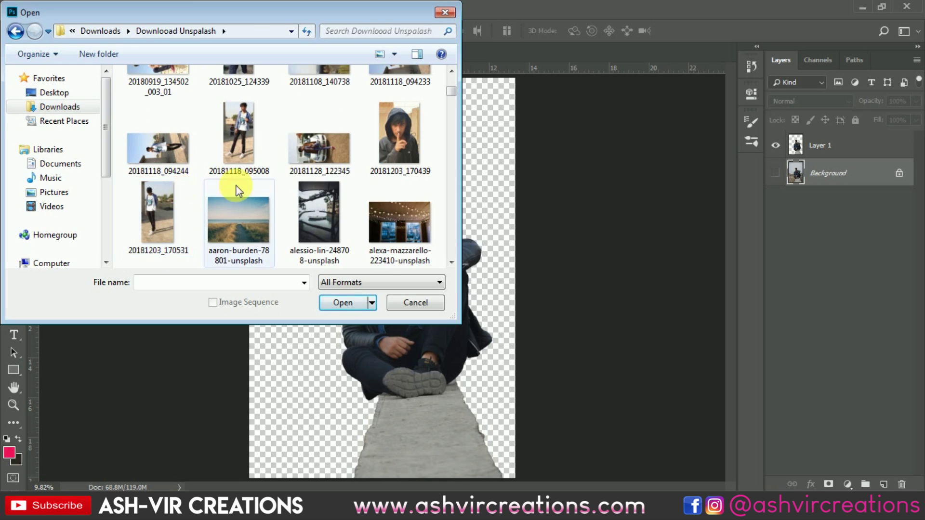
pyautogui.scroll(-3, 299, 173)
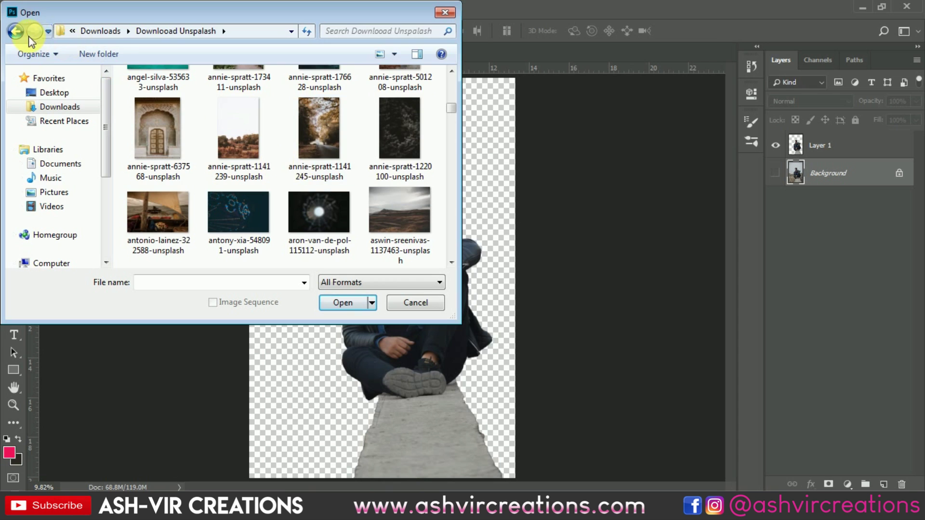
# Open image 25 from the X-MAS-given folder in Downloads
pyautogui.click(16, 31)
pyautogui.scroll(-3, 273, 139)
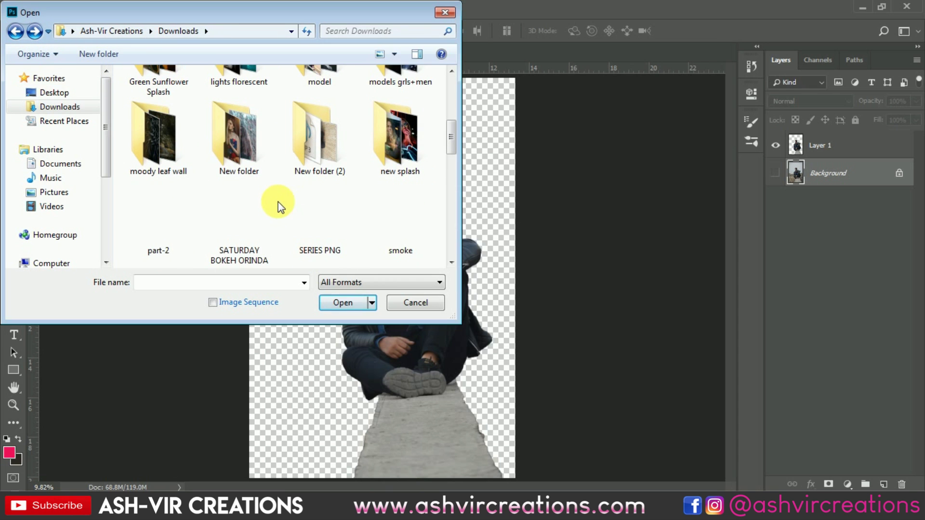
pyautogui.scroll(-2, 289, 213)
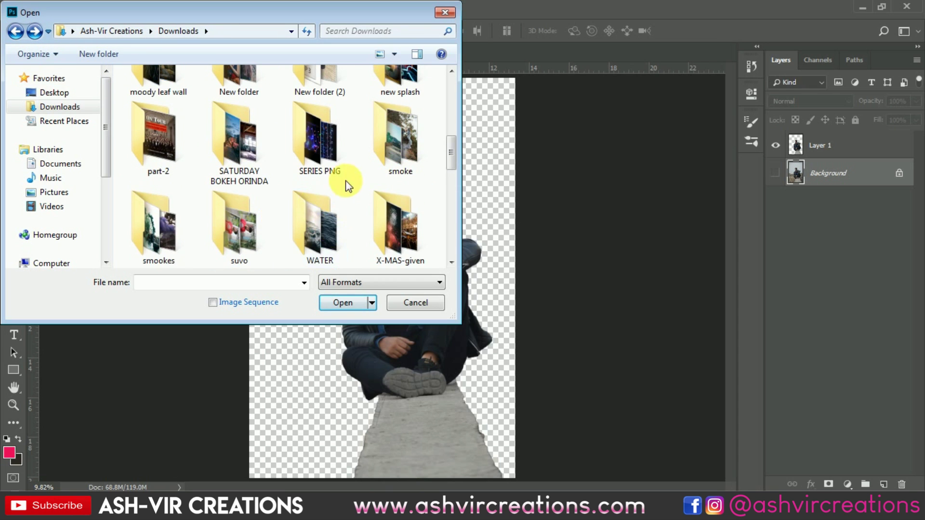
pyautogui.scroll(-3, 351, 192)
pyautogui.doubleClick(403, 120)
pyautogui.scroll(-6, 376, 157)
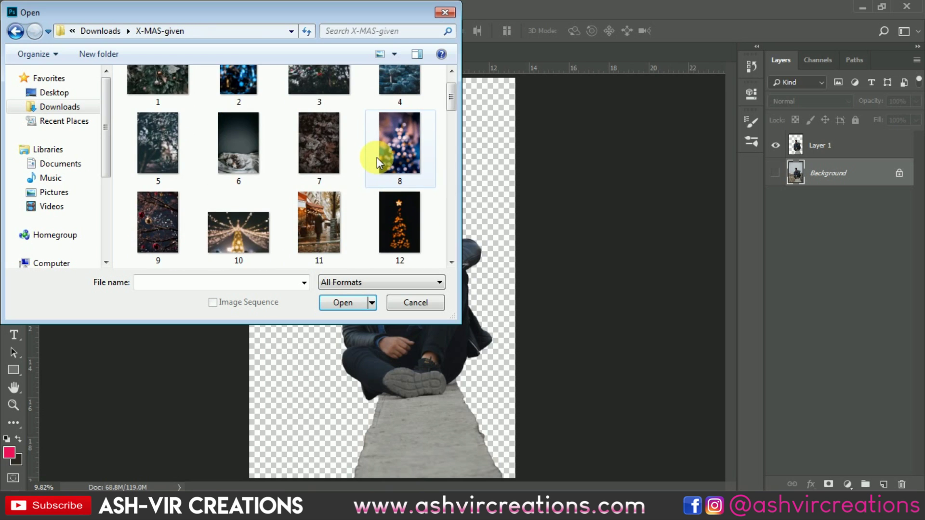
pyautogui.scroll(-2, 377, 157)
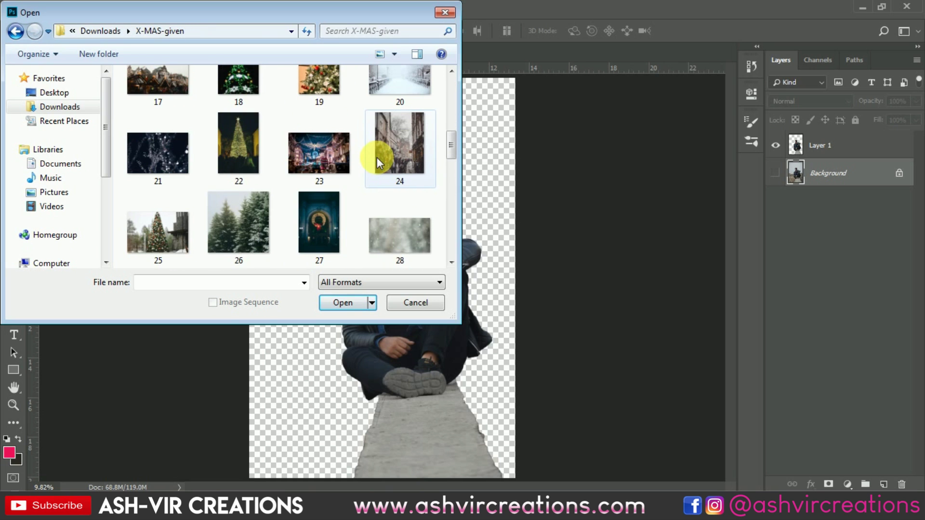
pyautogui.scroll(-2, 376, 157)
pyautogui.doubleClick(159, 155)
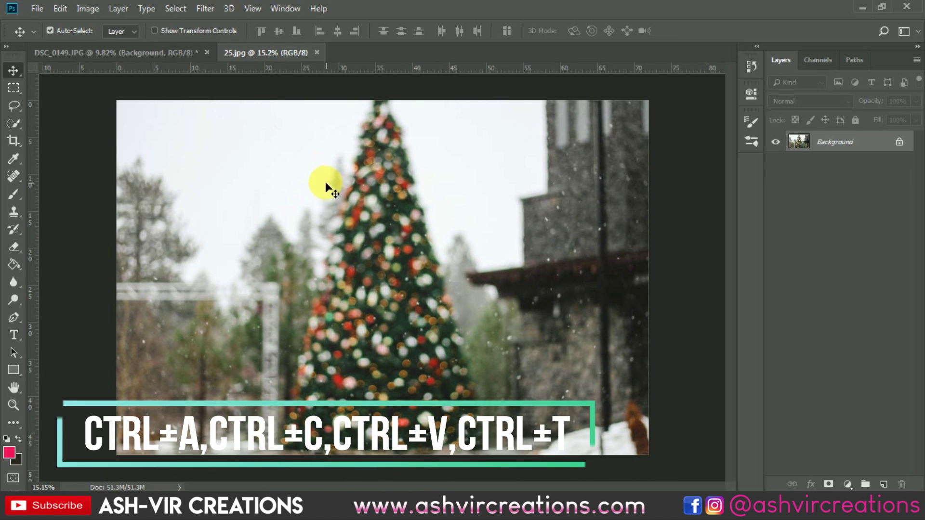
# Copy the entire Christmas tree image, paste it into DSC_0149.JPG beneath the cutout layer, and place it behind the man
pyautogui.hotkey('ctrl', 'a')
pyautogui.hotkey('ctrl', 'c')
pyautogui.click(163, 54)
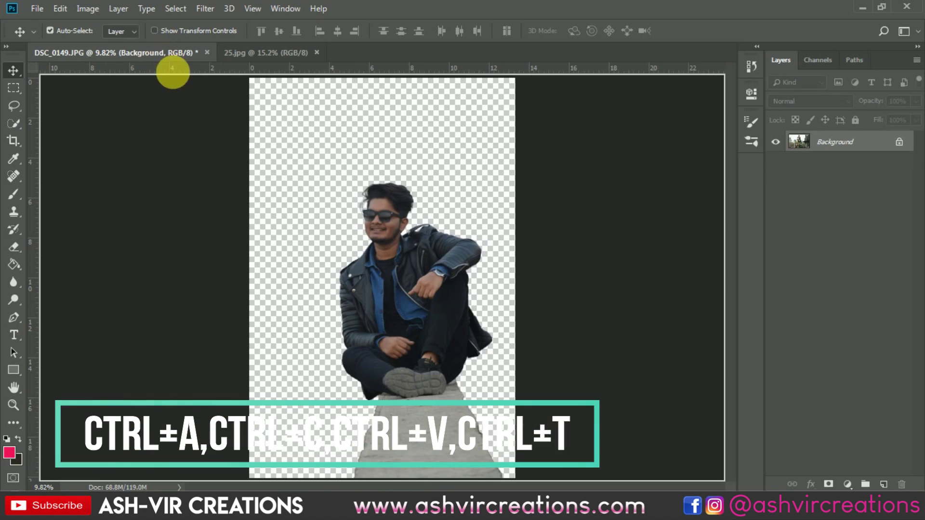
pyautogui.hotkey('ctrl', 'v')
pyautogui.moveTo(314, 139); pyautogui.dragTo(403, 269)
# Enlarge the pasted Christmas background to about 144% with Free Transform
pyautogui.click(58, 13)
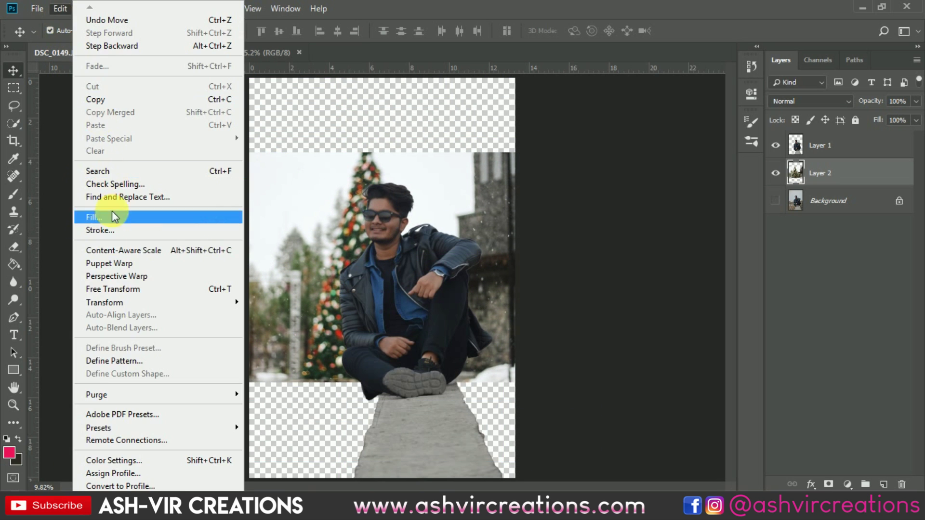
pyautogui.click(122, 288)
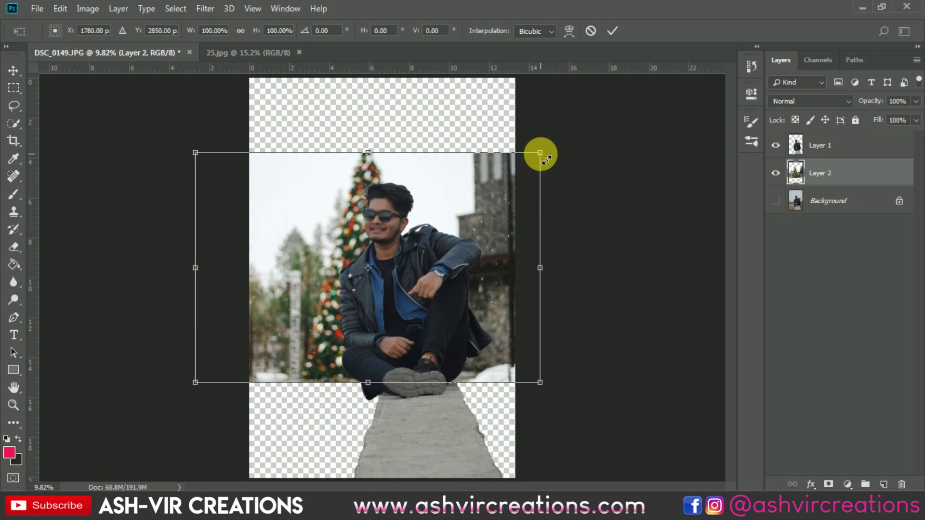
pyautogui.moveTo(546, 160); pyautogui.dragTo(626, 115)
# Shift the enlarged background so the Christmas tree stands near the image's right edge, at about X 4661.5, Y 2852 px, and apply the transform
pyautogui.moveTo(430, 202); pyautogui.dragTo(537, 198)
pyautogui.moveTo(459, 182); pyautogui.dragTo(484, 186)
pyautogui.scroll(3, 484, 186)
pyautogui.scroll(-2, 405, 179)
pyautogui.moveTo(479, 246); pyautogui.dragTo(516, 188)
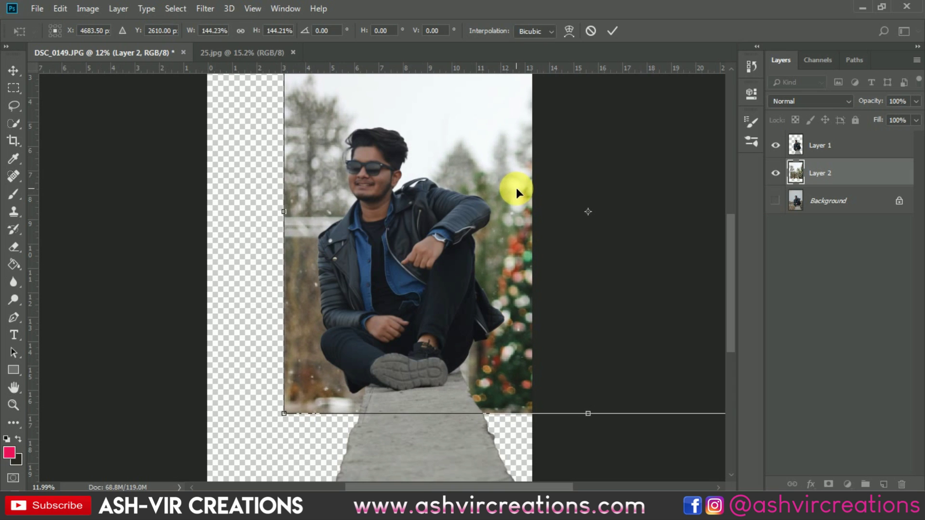
pyautogui.scroll(1, 445, 165)
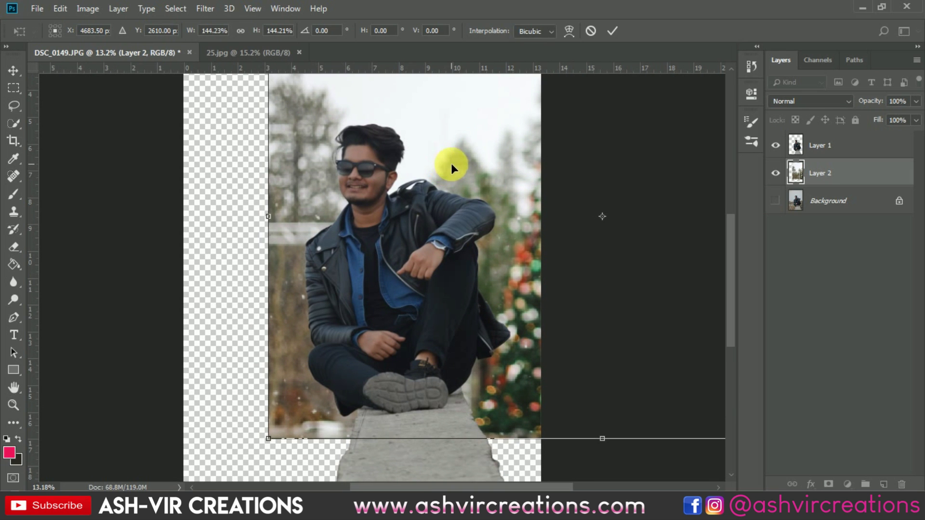
pyautogui.moveTo(452, 161); pyautogui.dragTo(454, 181)
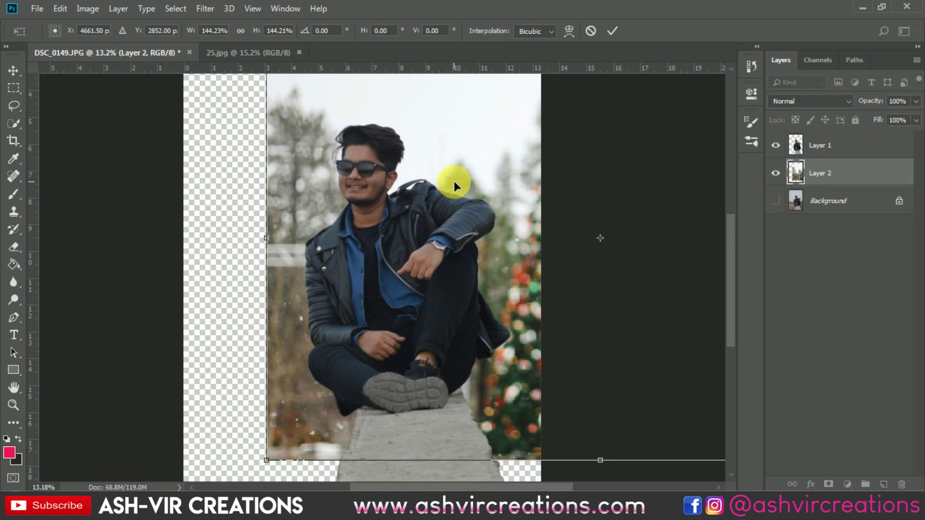
pyautogui.press('Return')
pyautogui.scroll(3, 496, 258)
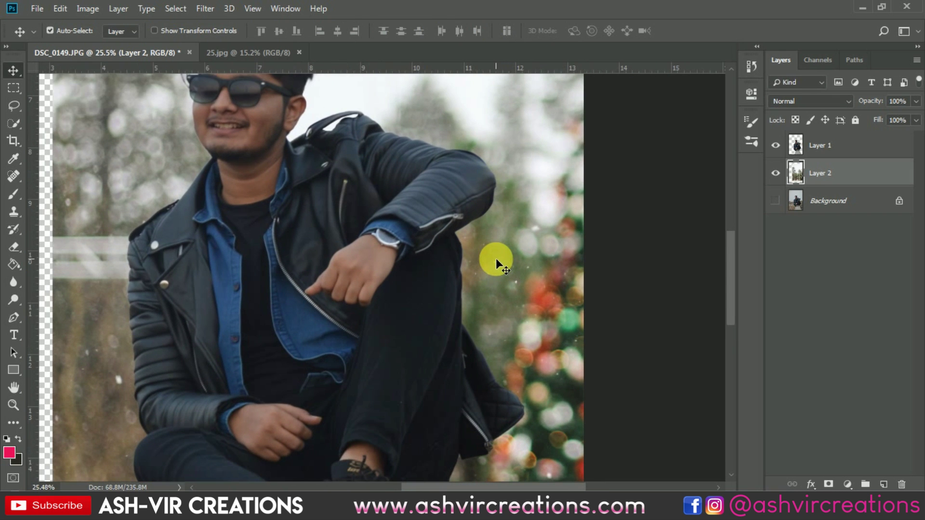
pyautogui.scroll(-4, 496, 258)
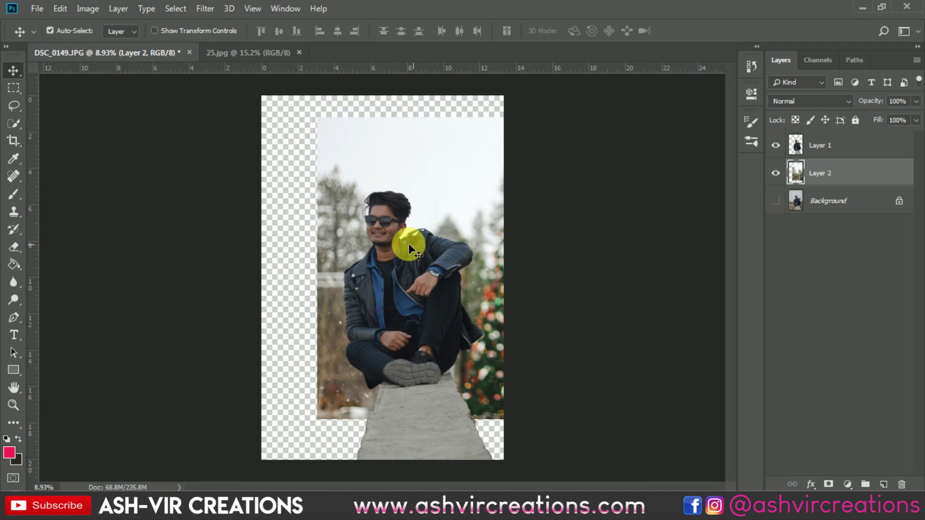
pyautogui.click(13, 140)
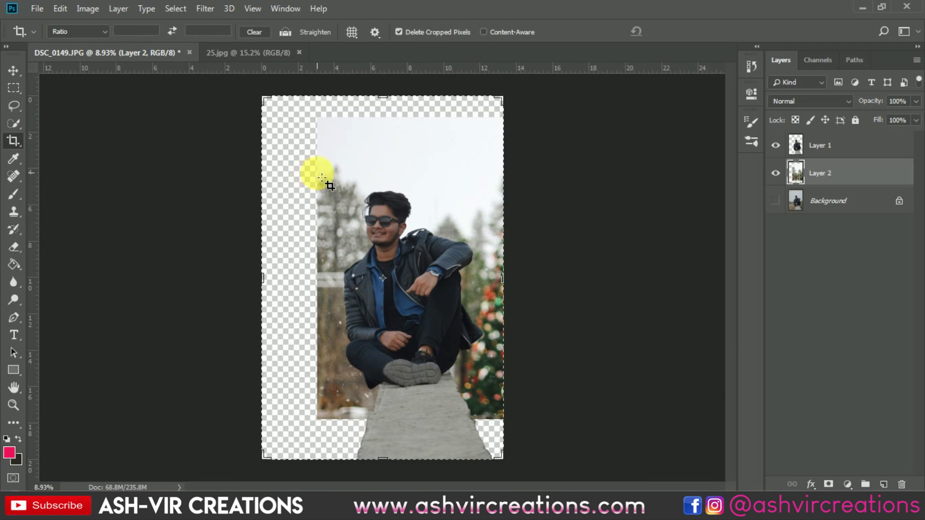
pyautogui.moveTo(265, 453); pyautogui.dragTo(302, 427)
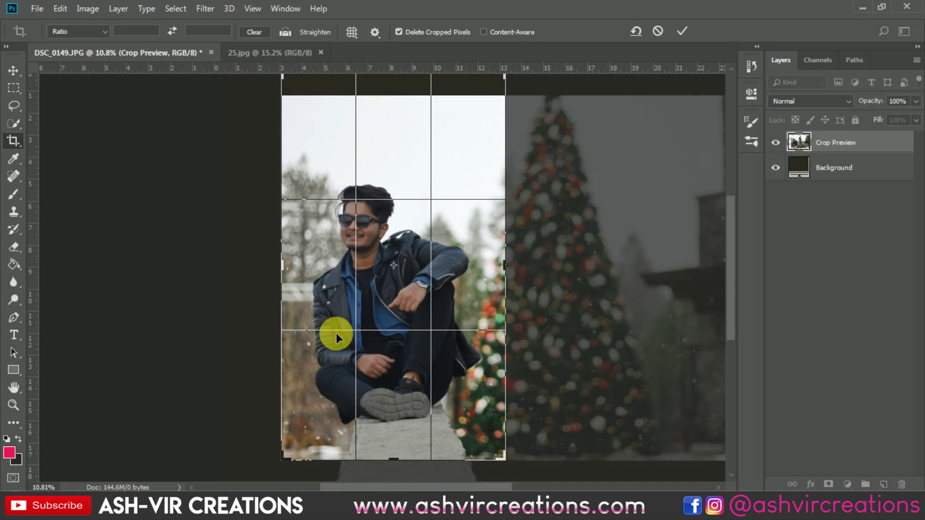
pyautogui.scroll(-2, 332, 323)
pyautogui.moveTo(449, 158); pyautogui.dragTo(452, 177)
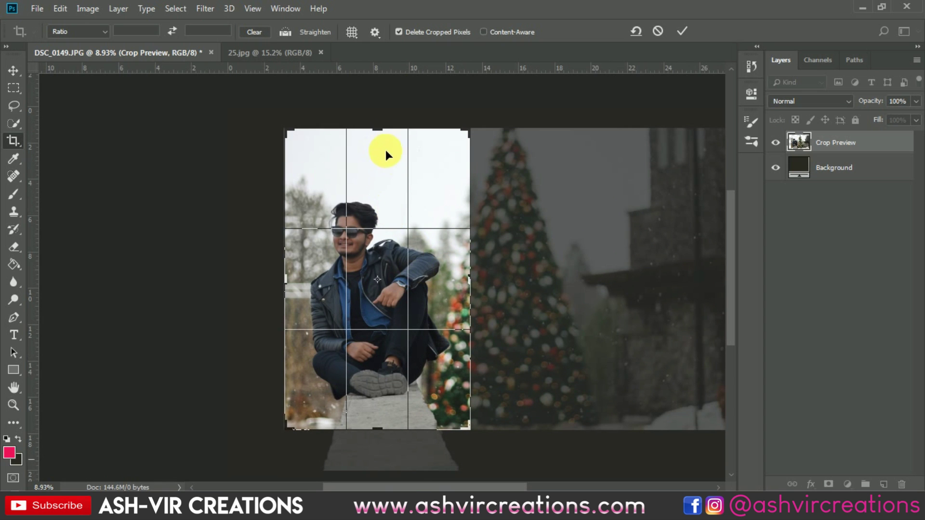
pyautogui.moveTo(384, 138); pyautogui.dragTo(380, 157)
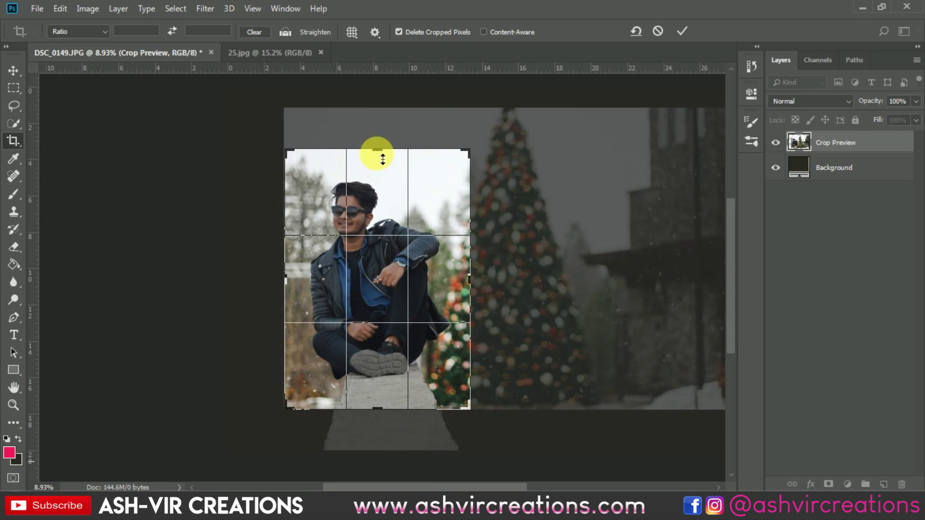
# Set the crop ratio to 1:1 (Square) and discard the pending crop
pyautogui.click(85, 32)
pyautogui.click(94, 85)
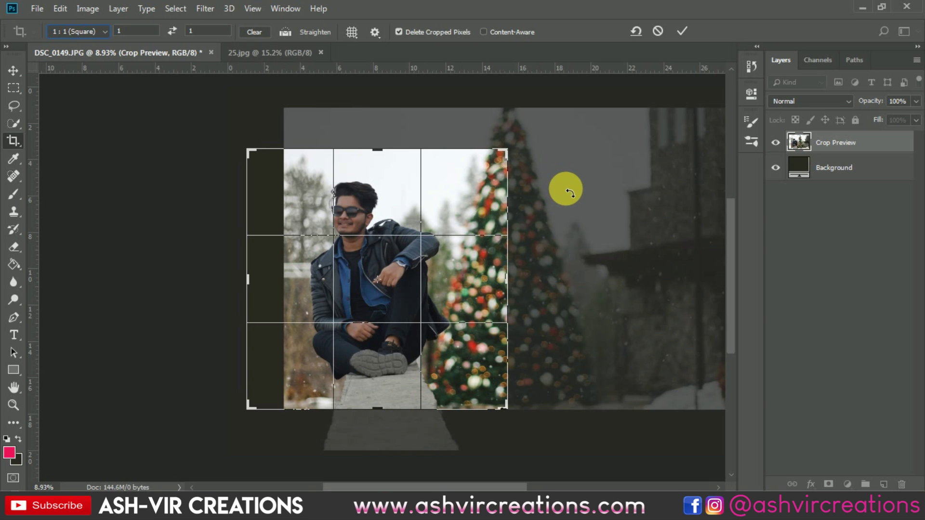
pyautogui.click(656, 32)
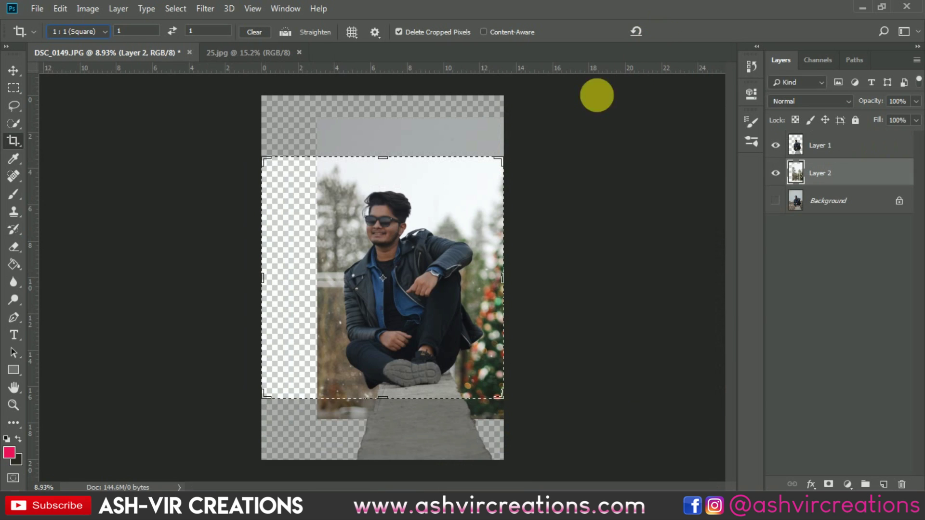
# Move the Christmas background further left behind the man, enlarge it up to the canvas's upper edge with Free Transform, and apply it
pyautogui.click(14, 70)
pyautogui.hotkey('ctrl', 't')
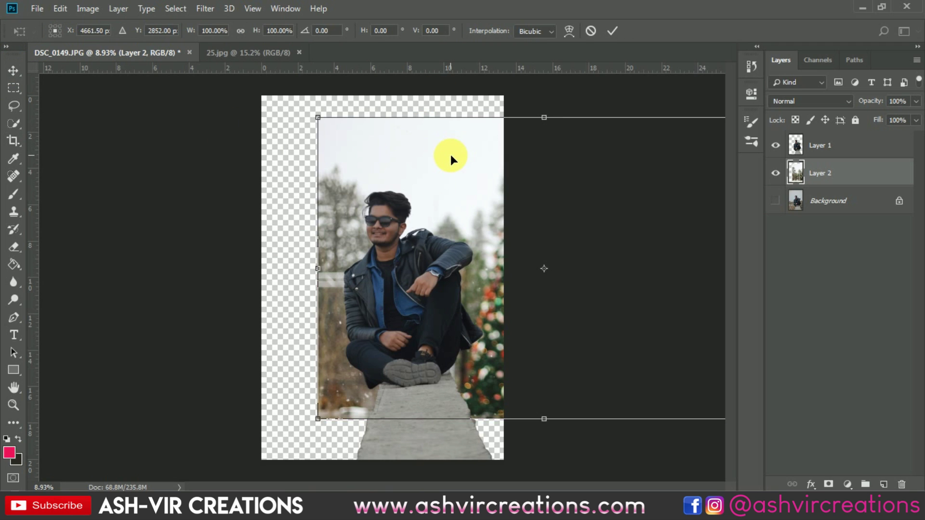
pyautogui.moveTo(458, 157); pyautogui.dragTo(419, 149)
pyautogui.scroll(-1, 417, 149)
pyautogui.scroll(-1, 417, 152)
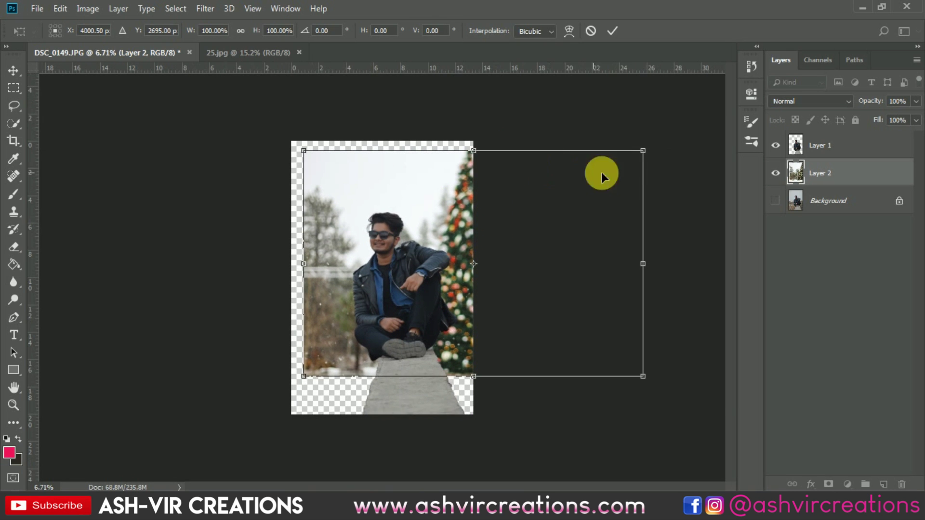
pyautogui.moveTo(654, 158); pyautogui.dragTo(675, 140)
pyautogui.moveTo(524, 200)
pyautogui.mouseDown()
pyautogui.moveTo(533, 202)
pyautogui.moveTo(516, 200)
pyautogui.moveTo(517, 218)
pyautogui.moveTo(518, 210)
pyautogui.mouseUp()
pyautogui.press('Return')
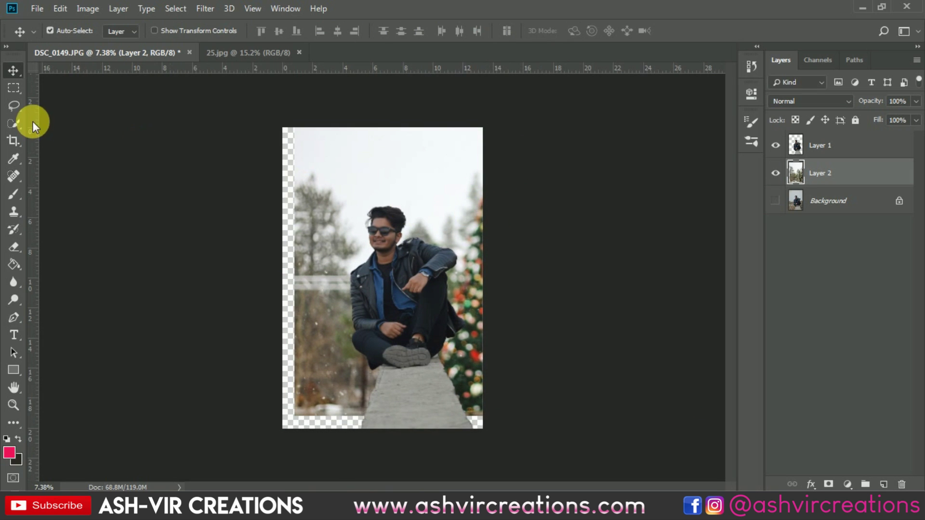
# Crop the image to a 1:1 square framing the seated man and part of the Christmas tree, leaving out the transparent areas
pyautogui.click(16, 137)
pyautogui.click(313, 203)
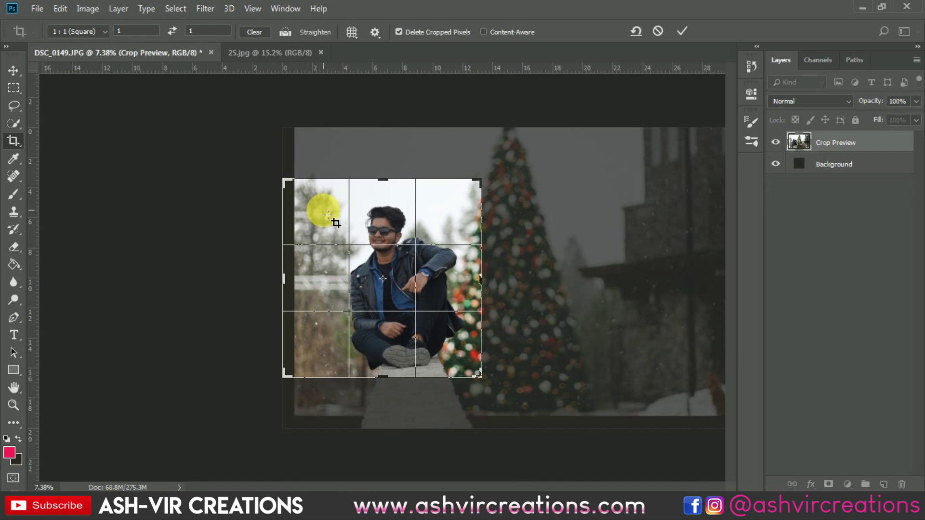
pyautogui.moveTo(363, 229); pyautogui.dragTo(343, 230)
pyautogui.hotkey('ctrl', 'r')
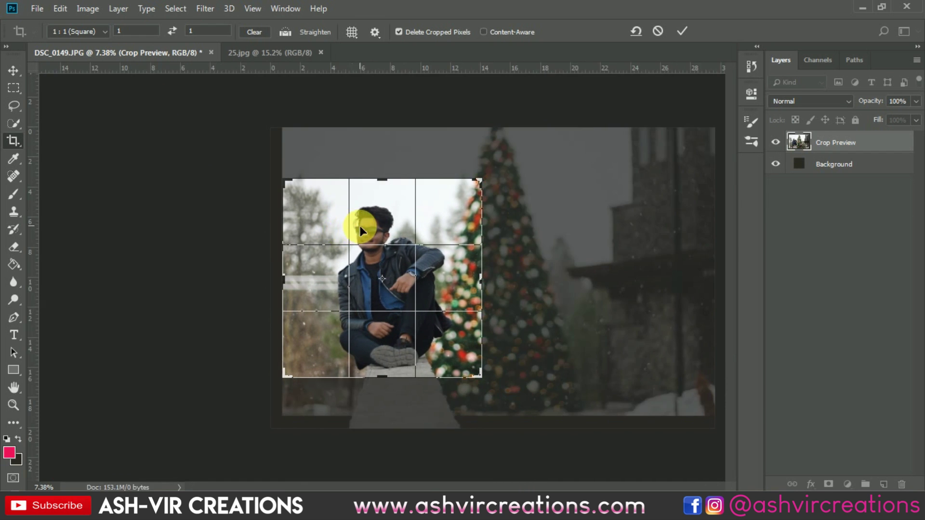
pyautogui.scroll(3, 360, 226)
pyautogui.scroll(1, 360, 225)
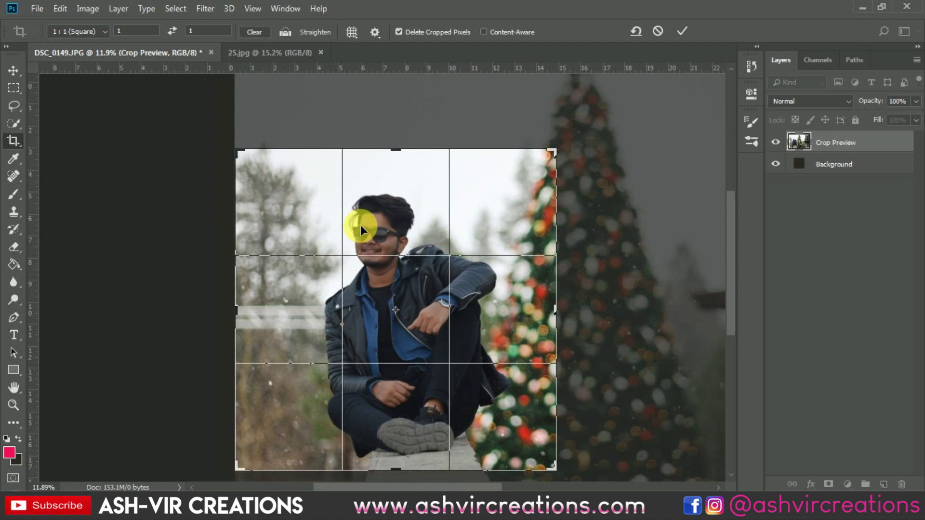
pyautogui.scroll(1, 361, 224)
pyautogui.scroll(-1, 360, 224)
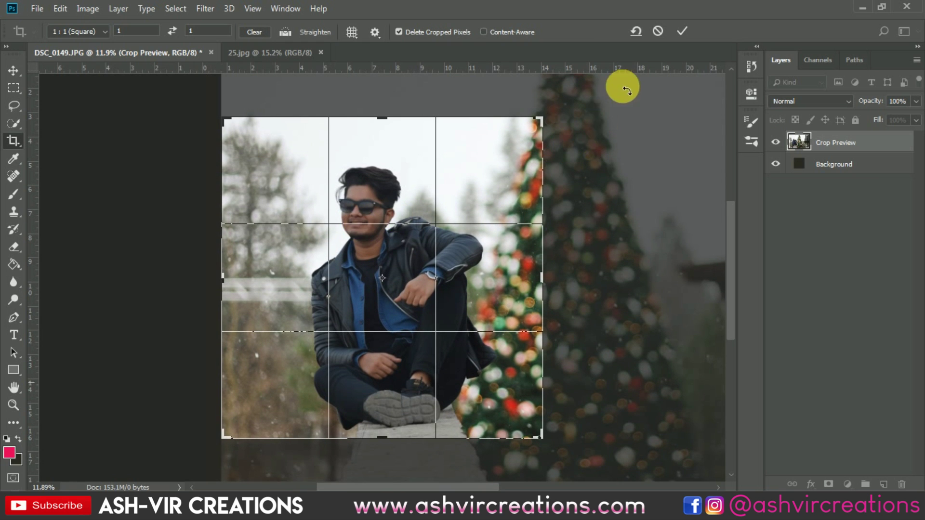
pyautogui.click(681, 33)
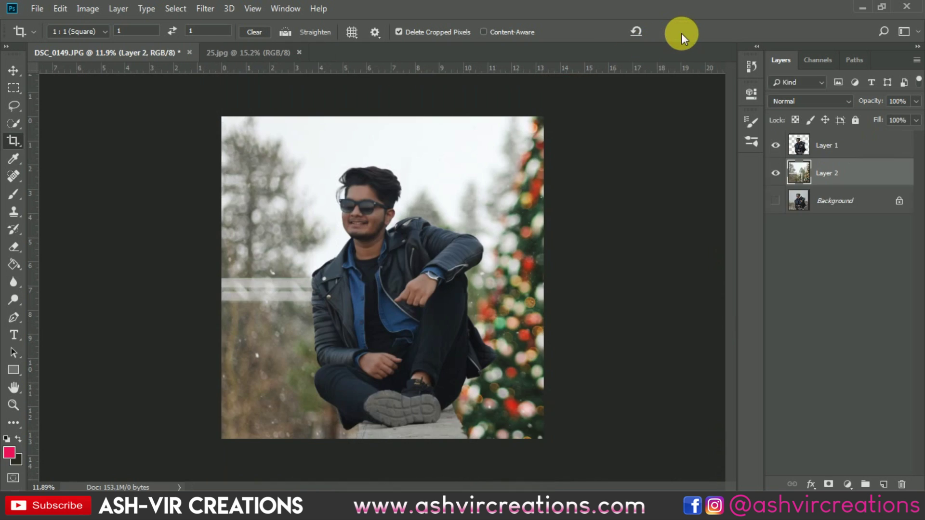
# Open the fir tree image Ash-Vir Creations HD (100).png from the Christmas folder on the Desktop
pyautogui.press('v')
pyautogui.scroll(1, 407, 260)
pyautogui.scroll(-1, 407, 260)
pyautogui.scroll(1, 407, 260)
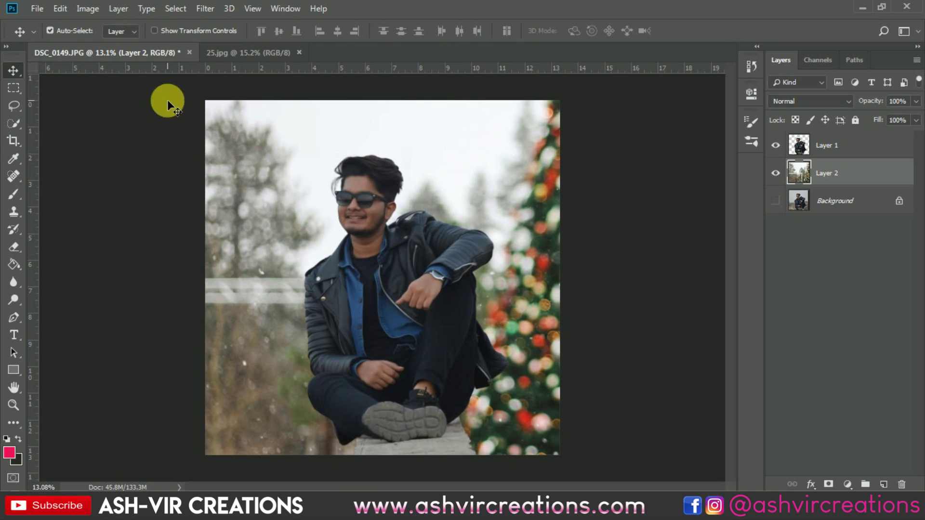
pyautogui.click(36, 9)
pyautogui.click(47, 40)
pyautogui.click(67, 91)
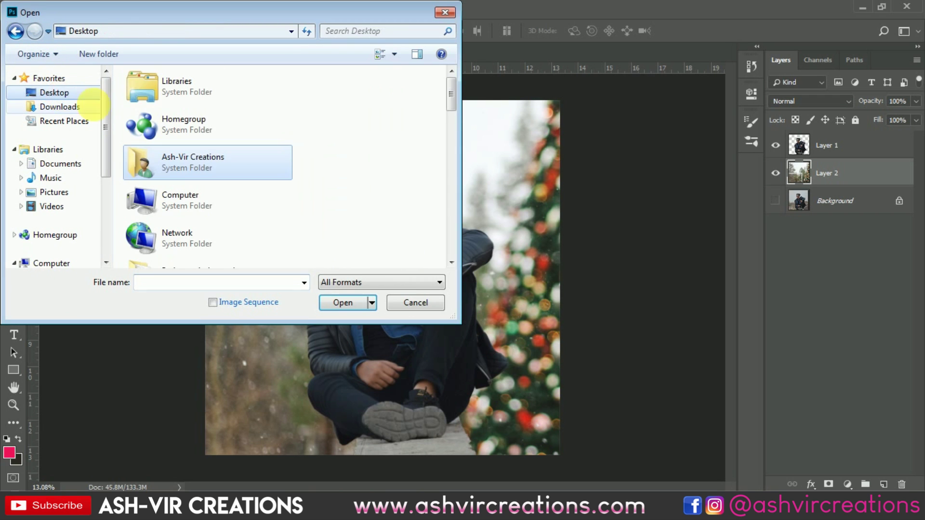
pyautogui.scroll(-5, 362, 171)
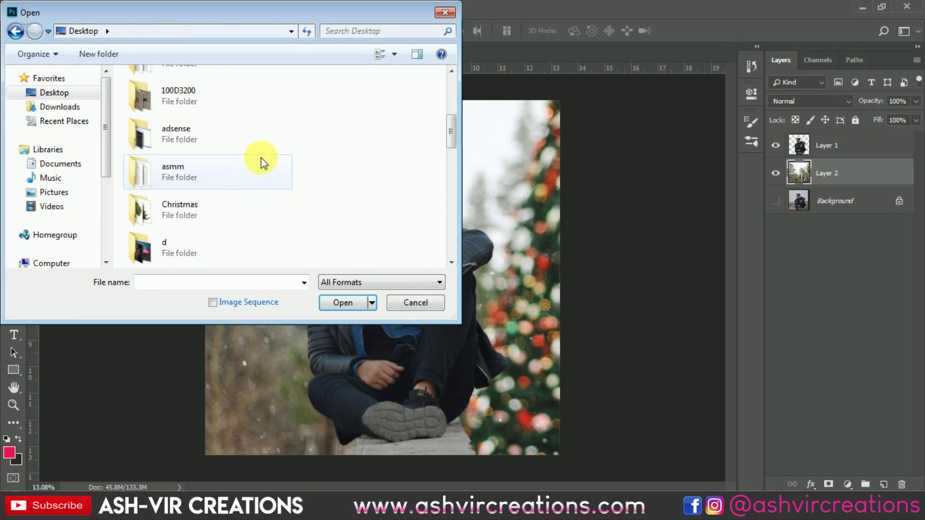
pyautogui.doubleClick(212, 202)
pyautogui.doubleClick(248, 119)
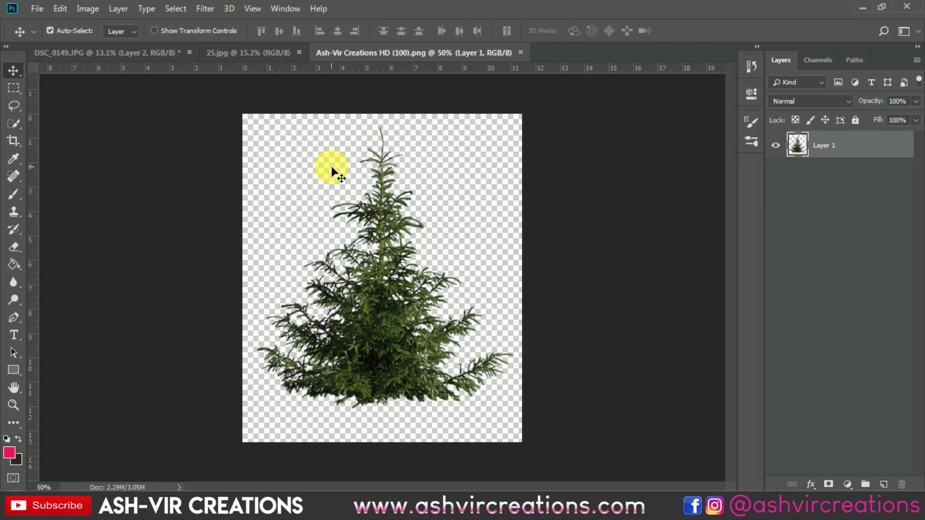
# Bring the fir tree into DSC_0149.JPG beneath the man's layer and enlarge it to about 481% with Free Transform
pyautogui.moveTo(386, 309); pyautogui.dragTo(327, 171)
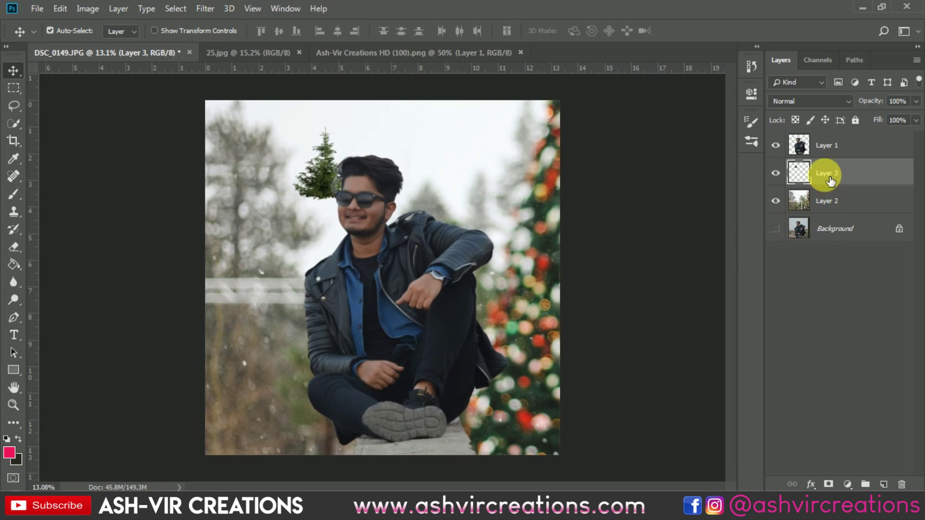
pyautogui.hotkey('ctrl', 't')
pyautogui.moveTo(362, 207); pyautogui.dragTo(392, 234)
pyautogui.moveTo(340, 154); pyautogui.dragTo(365, 441)
pyautogui.moveTo(327, 505); pyautogui.dragTo(386, 369)
pyautogui.moveTo(415, 315); pyautogui.dragTo(417, 374)
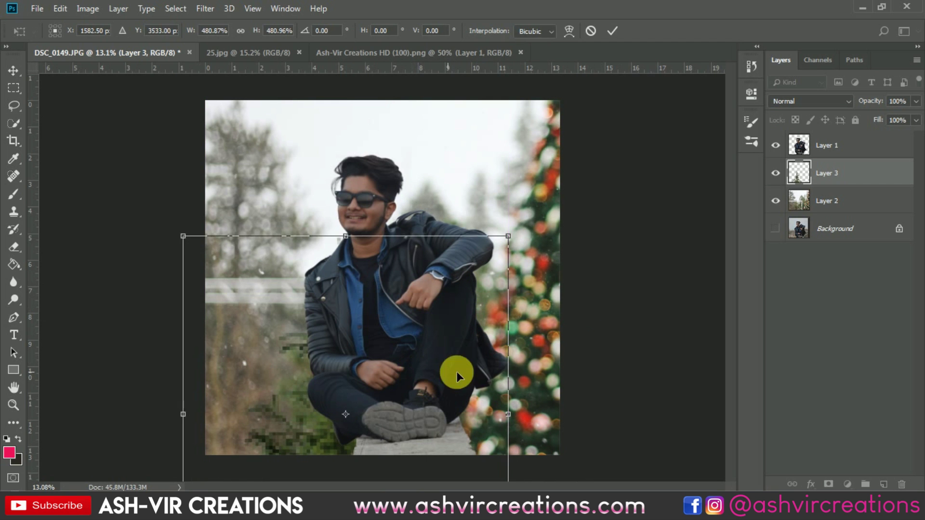
# Adjust the fir tree's size and position so its branches show around the man's arm and legs, and apply the transform
pyautogui.moveTo(570, 312); pyautogui.dragTo(535, 269)
pyautogui.moveTo(461, 376); pyautogui.dragTo(428, 366)
pyautogui.doubleClick(389, 354)
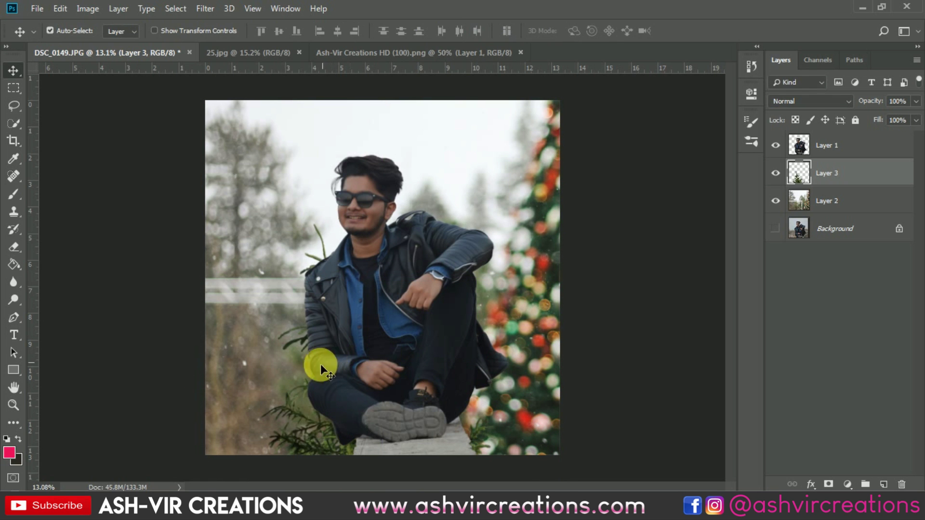
# Create a new layer above the man's cutout layer and clip it to that layer with a clipping mask
pyautogui.scroll(3, 304, 438)
pyautogui.scroll(2, 304, 442)
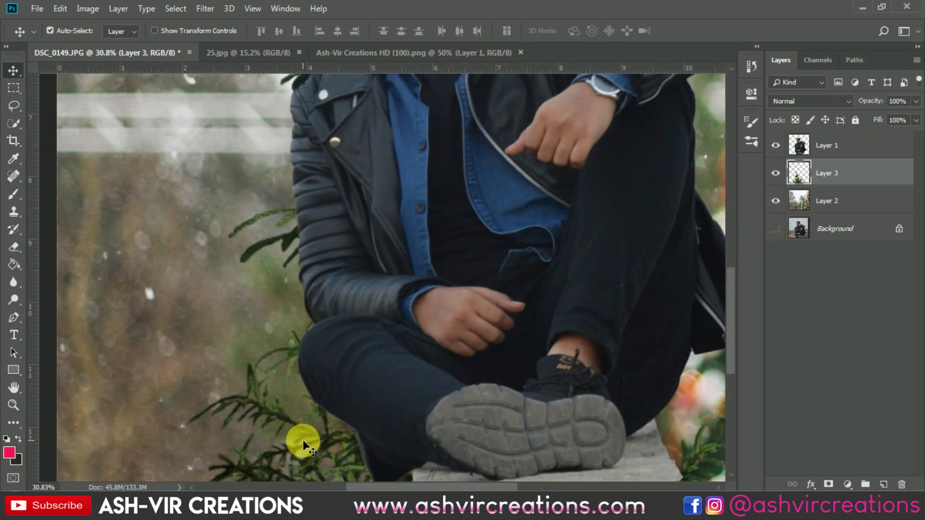
pyautogui.scroll(-3, 308, 417)
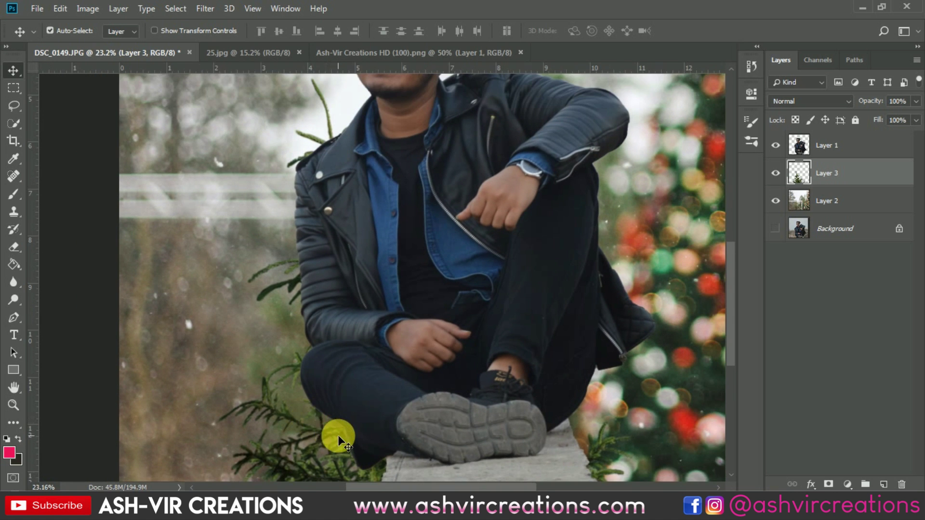
pyautogui.scroll(5, 344, 453)
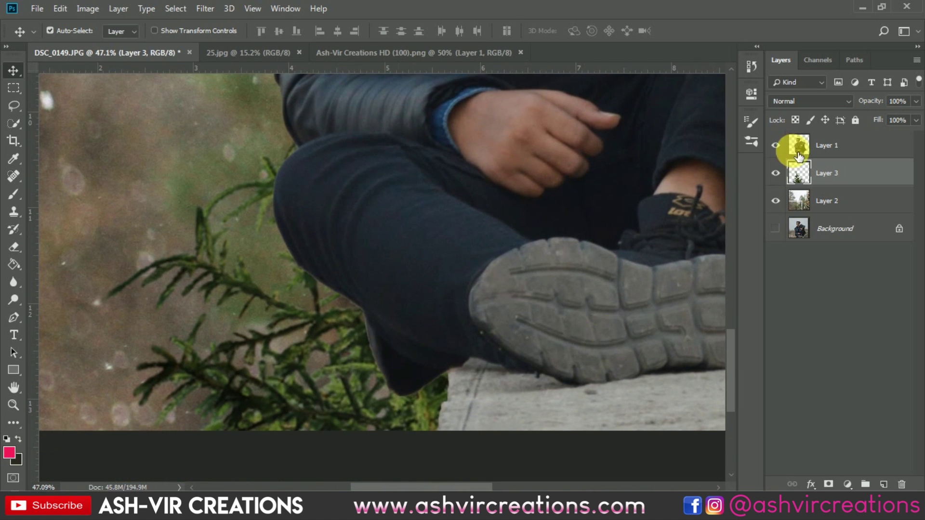
pyautogui.click(798, 155)
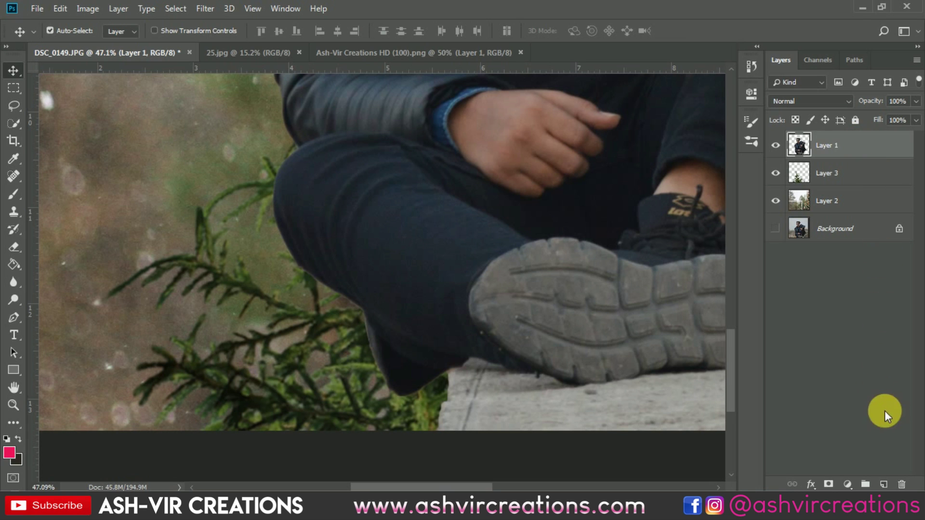
pyautogui.click(883, 484)
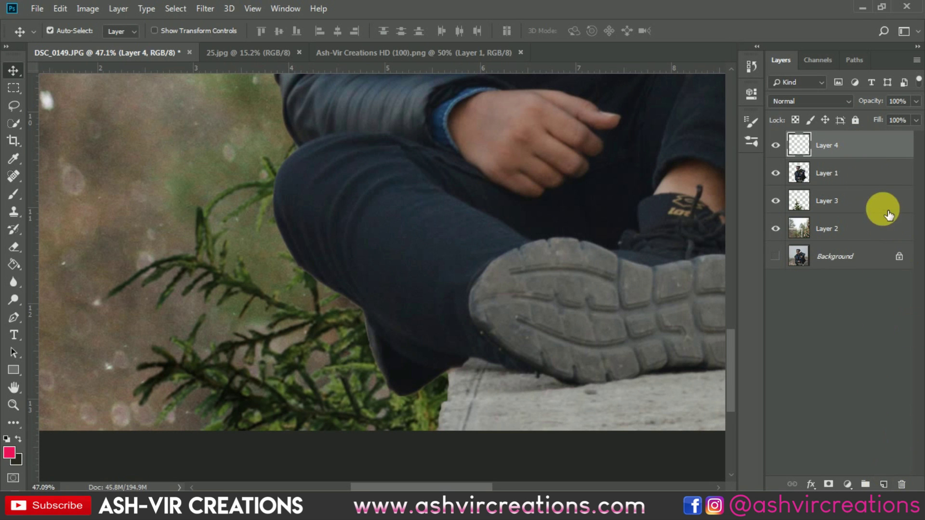
pyautogui.rightClick(858, 145)
pyautogui.click(722, 236)
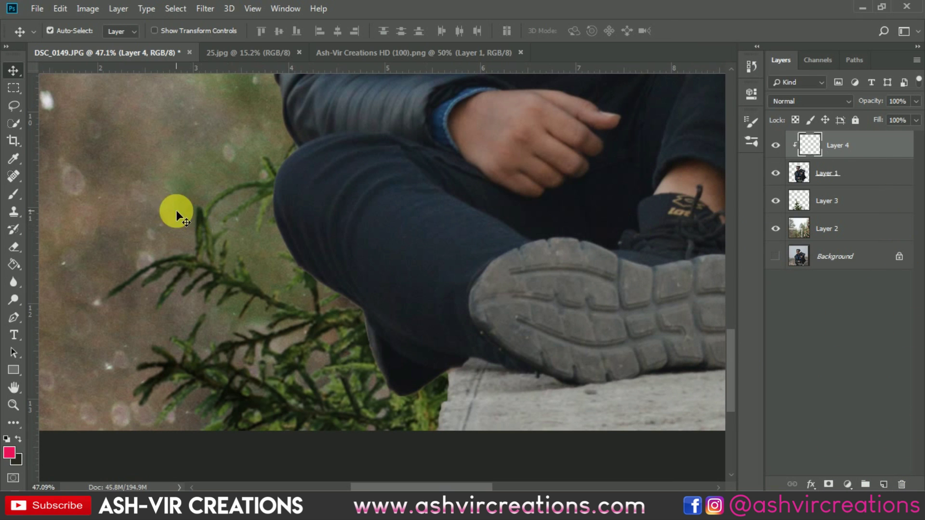
# Sample the dark trouser colour and paint over the light edges of the man's bent leg with the Brush tool at size 90
pyautogui.click(22, 190)
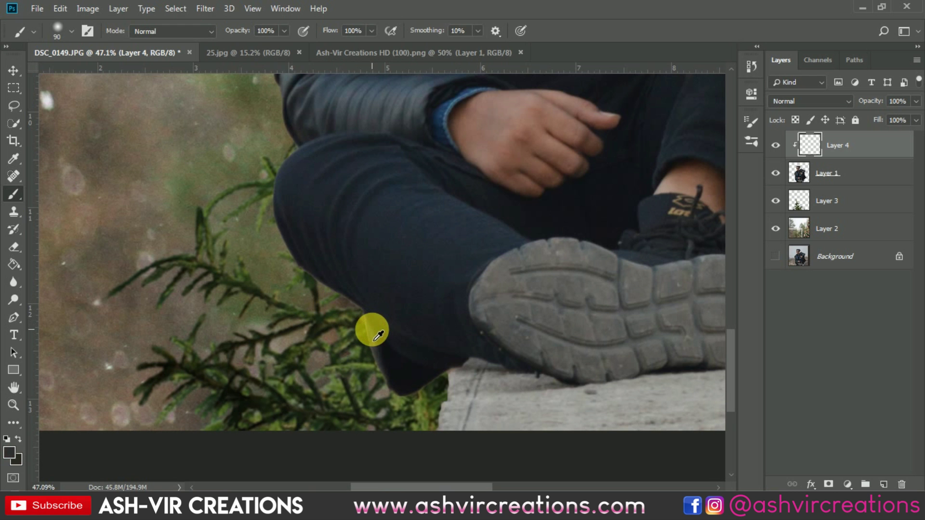
pyautogui.keyDown('alt'); pyautogui.click(372, 330); pyautogui.keyUp('alt')
pyautogui.keyDown('alt'); pyautogui.scroll(4, 373, 333); pyautogui.keyUp('alt')
pyautogui.moveTo(392, 355)
pyautogui.mouseDown()
pyautogui.moveTo(407, 285)
pyautogui.moveTo(427, 306)
pyautogui.moveTo(411, 327)
pyautogui.moveTo(386, 307)
pyautogui.moveTo(386, 326)
pyautogui.moveTo(427, 445)
pyautogui.moveTo(448, 463)
pyautogui.moveTo(474, 427)
pyautogui.moveTo(555, 443)
pyautogui.moveTo(446, 442)
pyautogui.mouseUp()
pyautogui.moveTo(353, 232)
pyautogui.mouseDown()
pyautogui.moveTo(372, 265)
pyautogui.moveTo(367, 278)
pyautogui.moveTo(356, 258)
pyautogui.moveTo(255, 210)
pyautogui.moveTo(241, 183)
pyautogui.moveTo(275, 214)
pyautogui.moveTo(256, 187)
pyautogui.moveTo(413, 365)
pyautogui.moveTo(317, 223)
pyautogui.moveTo(310, 183)
pyautogui.moveTo(330, 251)
pyautogui.moveTo(399, 362)
pyautogui.mouseUp()
pyautogui.scroll(-3, 399, 354)
pyautogui.moveTo(367, 210); pyautogui.dragTo(355, 283)
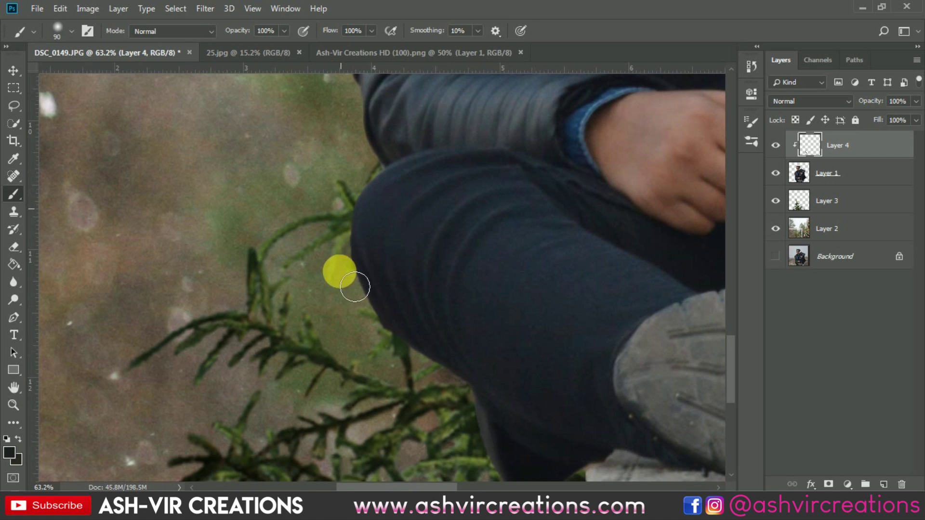
pyautogui.scroll(-3, 355, 283)
pyautogui.moveTo(433, 303); pyautogui.dragTo(186, 306)
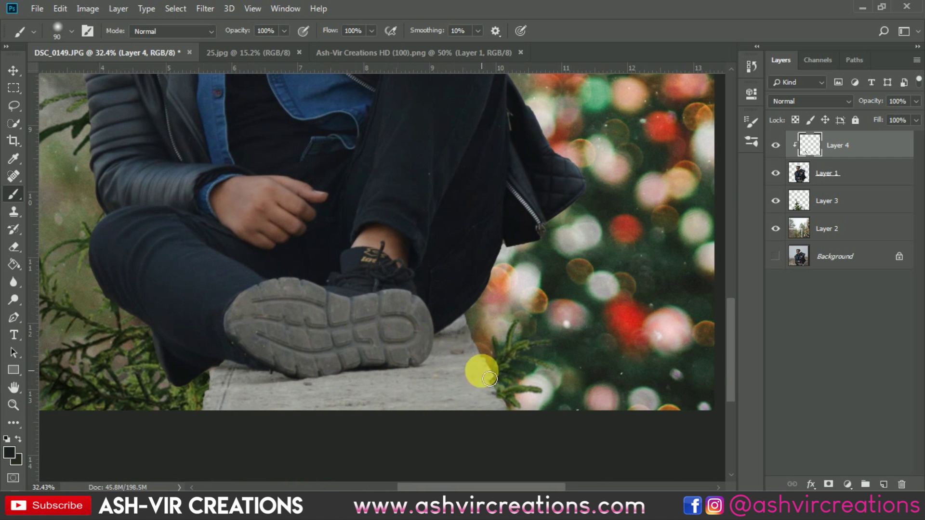
pyautogui.scroll(2, 512, 371)
pyautogui.scroll(-2, 512, 378)
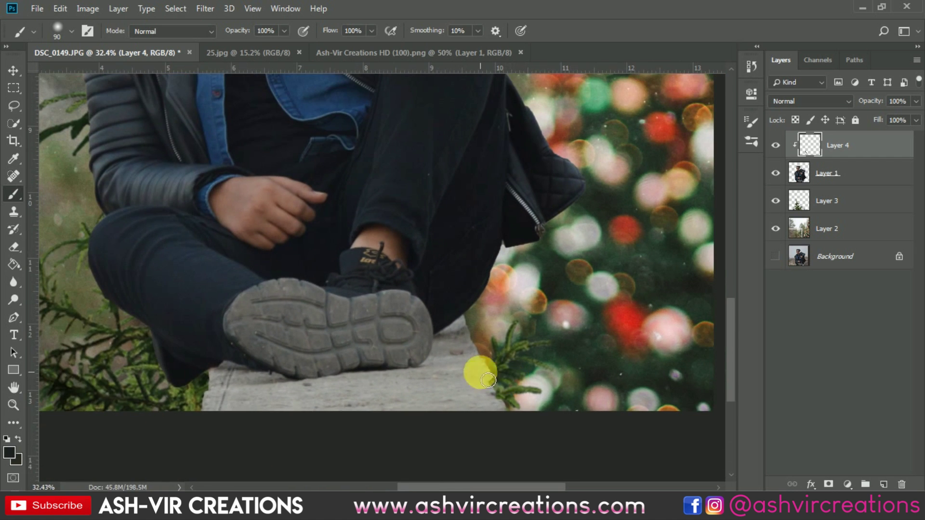
pyautogui.scroll(-1, 373, 349)
# Merge the clipped paint layer with the man's cutout layer, Layer 1
pyautogui.press('v')
pyautogui.scroll(-3, 368, 347)
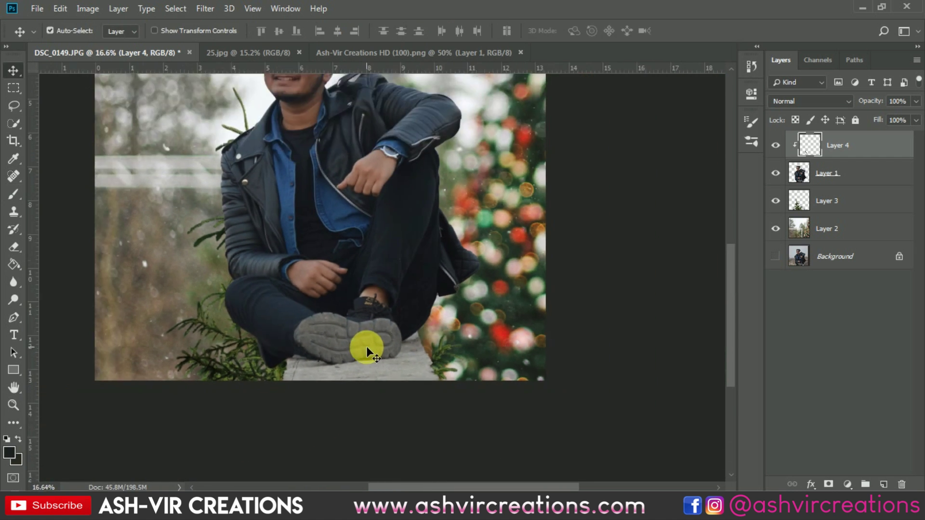
pyautogui.keyDown('ctrl'); pyautogui.click(853, 171); pyautogui.keyUp('ctrl')
pyautogui.rightClick(848, 167)
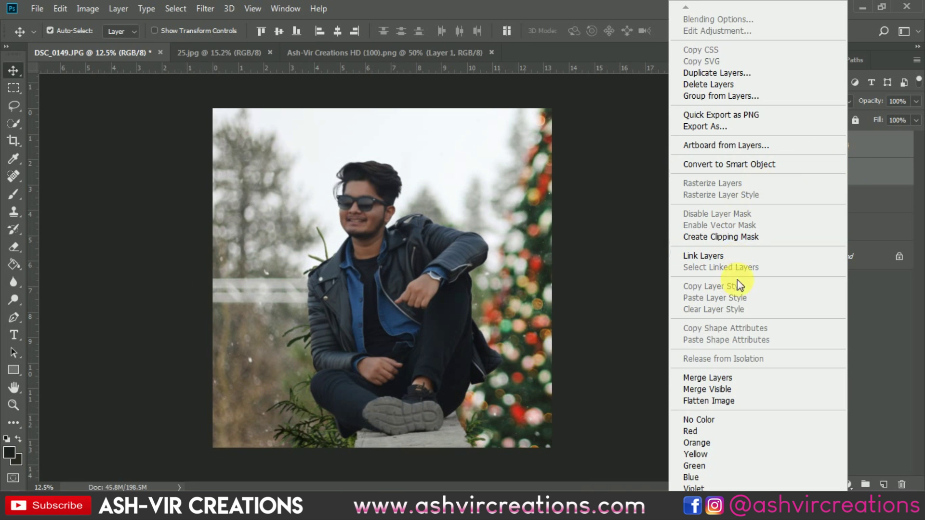
pyautogui.click(719, 377)
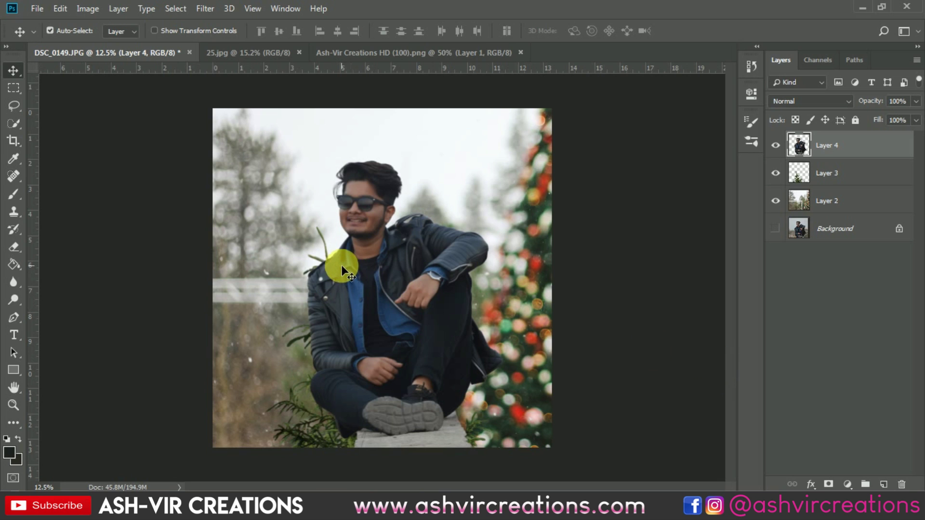
# Add a Levels adjustment clipped to the man's cutout layer, with the black input at 9 and the white input at 205
pyautogui.scroll(1, 345, 263)
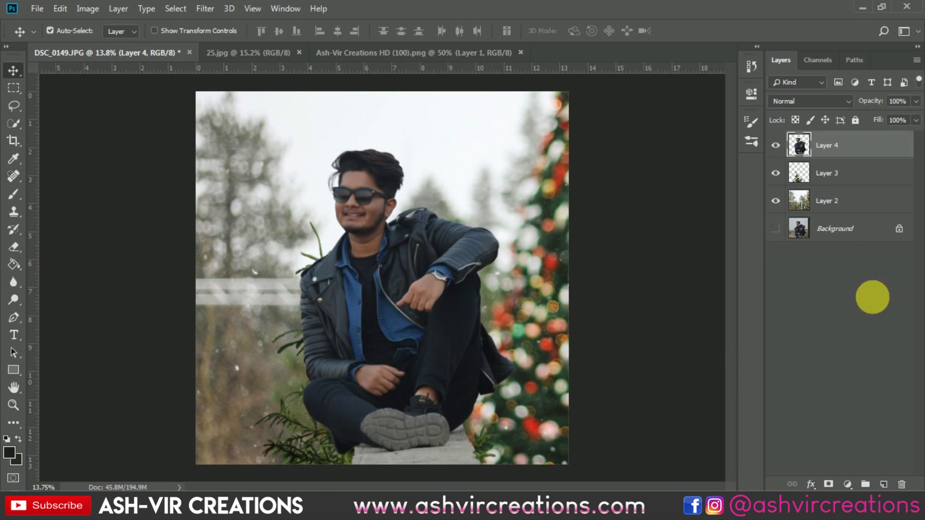
pyautogui.click(848, 484)
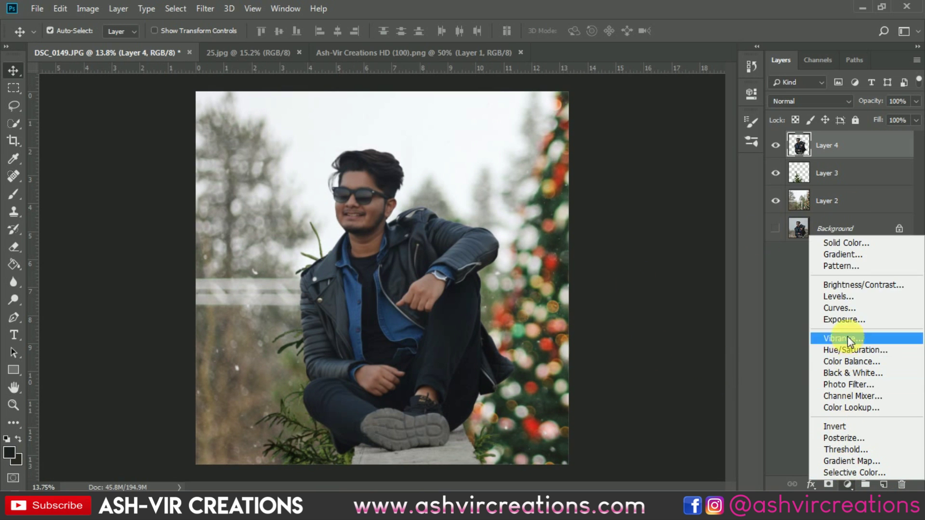
pyautogui.click(846, 297)
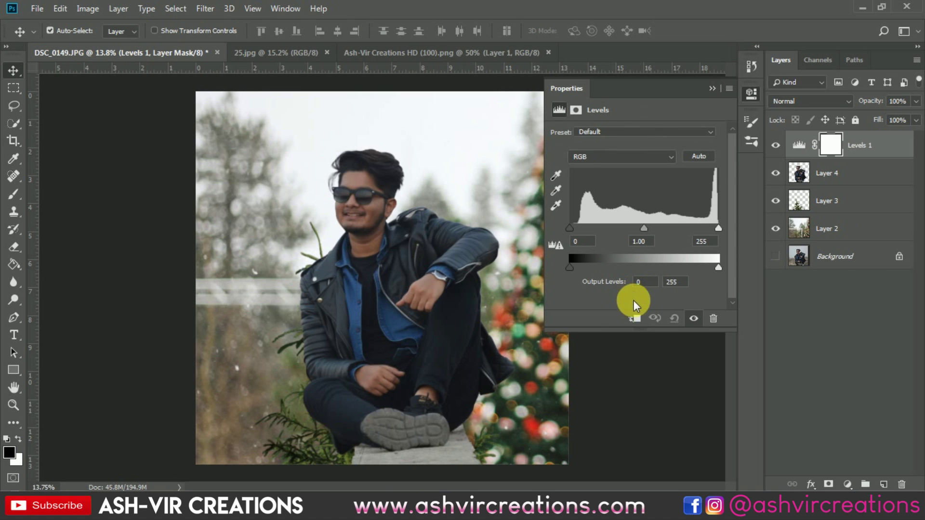
pyautogui.click(635, 319)
pyautogui.moveTo(570, 229); pyautogui.dragTo(575, 228)
pyautogui.moveTo(718, 228); pyautogui.dragTo(689, 230)
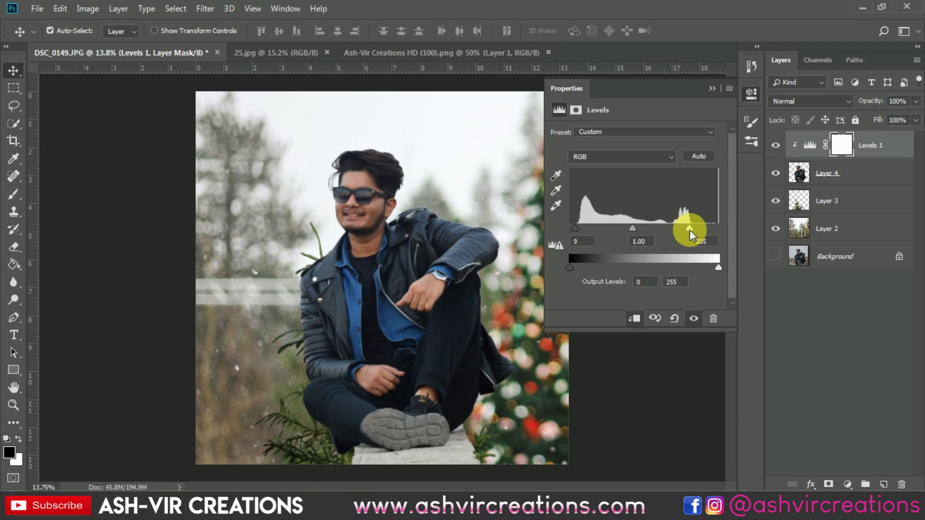
pyautogui.click(711, 89)
# Compare the man's tones with the Levels adjustment hidden and shown
pyautogui.click(775, 145)
pyautogui.click(776, 146)
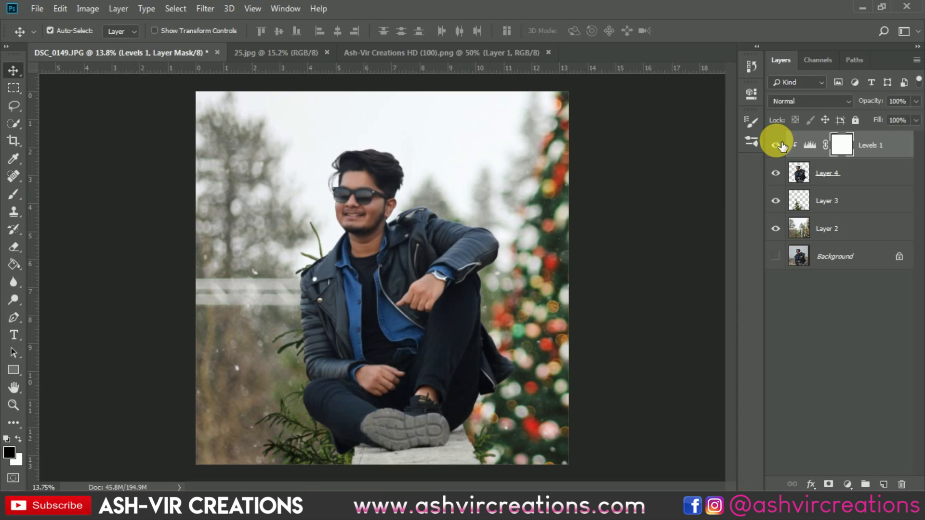
pyautogui.click(776, 145)
pyautogui.click(776, 145)
pyautogui.click(776, 145)
pyautogui.click(776, 145)
pyautogui.click(780, 145)
pyautogui.click(780, 145)
pyautogui.hotkey('ctrl', '-')
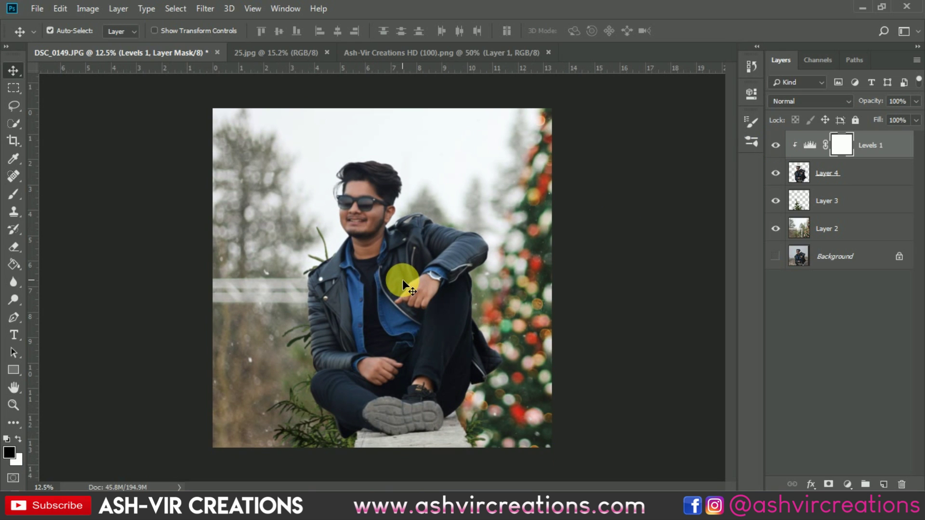
pyautogui.click(775, 145)
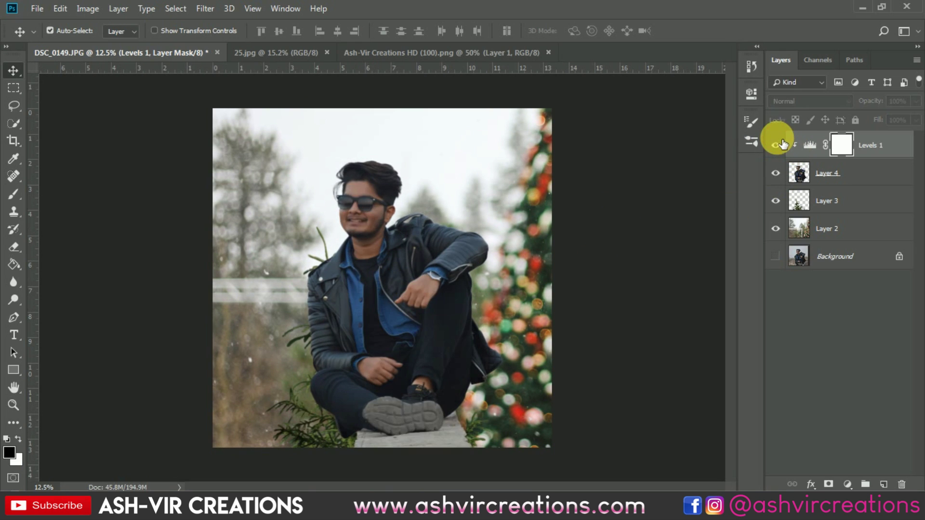
pyautogui.click(775, 145)
# Merge the Levels adjustment with the man's cutout layer, Layer 4
pyautogui.keyDown('shift'); pyautogui.click(855, 175); pyautogui.keyUp('shift')
pyautogui.rightClick(850, 171)
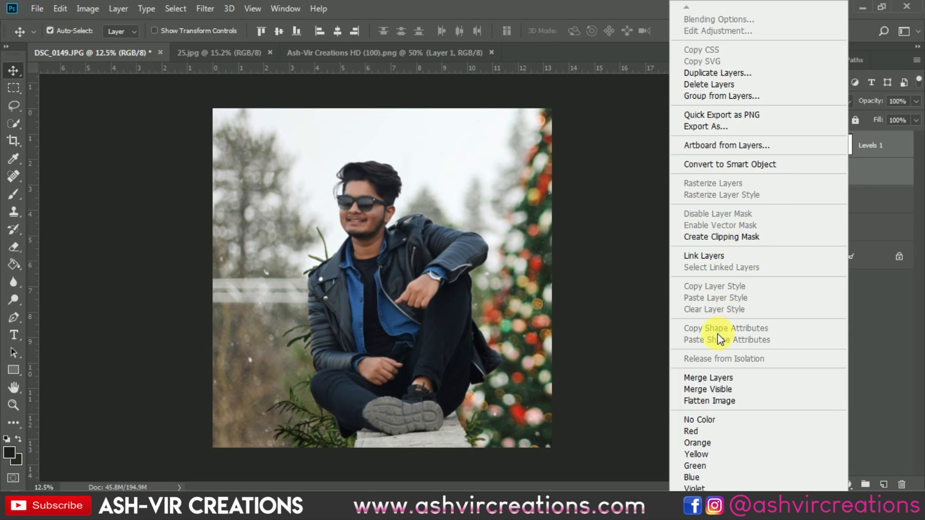
pyautogui.click(711, 374)
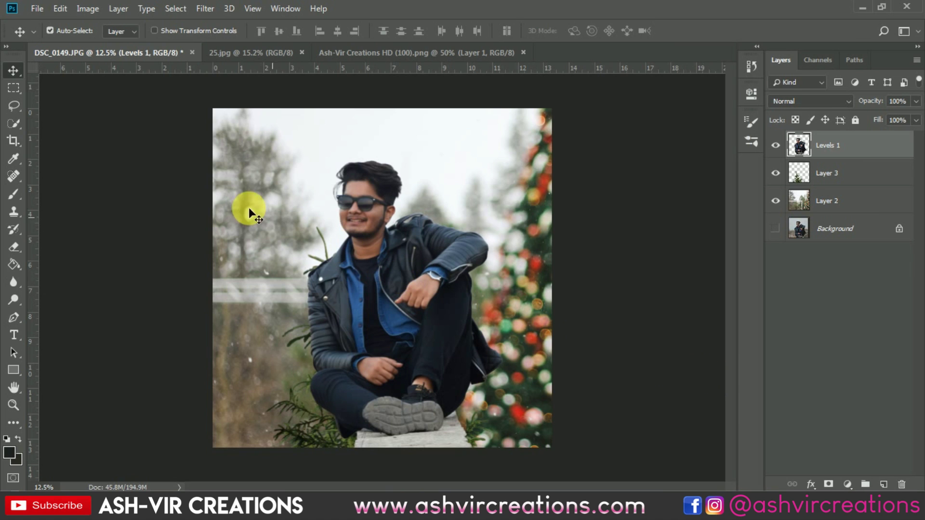
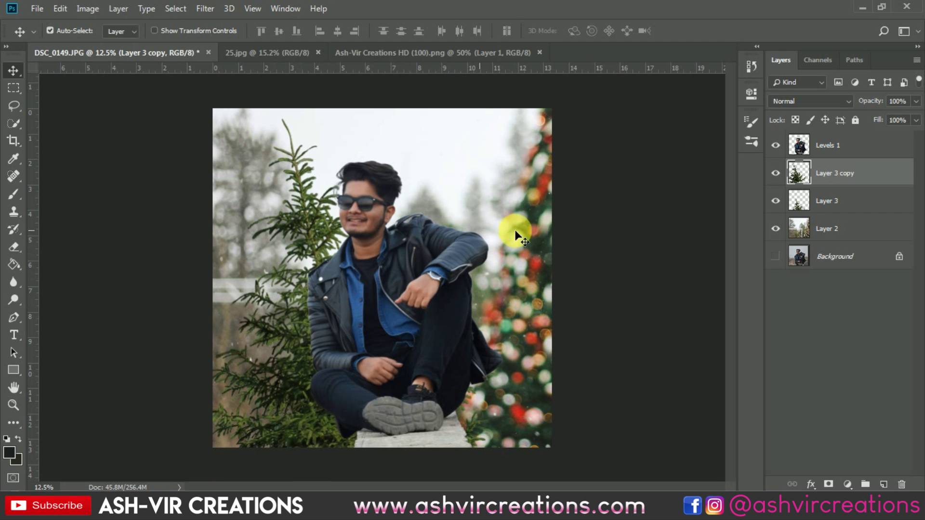
# Bring the fir copy above the man's layer, place it in front of him, and scale it down slightly
pyautogui.moveTo(827, 147); pyautogui.dragTo(827, 145)
pyautogui.moveTo(336, 310); pyautogui.dragTo(394, 311)
pyautogui.hotkey('ctrl', 't')
pyautogui.moveTo(527, 113); pyautogui.dragTo(518, 135)
pyautogui.doubleClick(429, 213)
# Apply a Box Blur with a radius of 34 pixels to the fir copy in front of the man
pyautogui.click(205, 9)
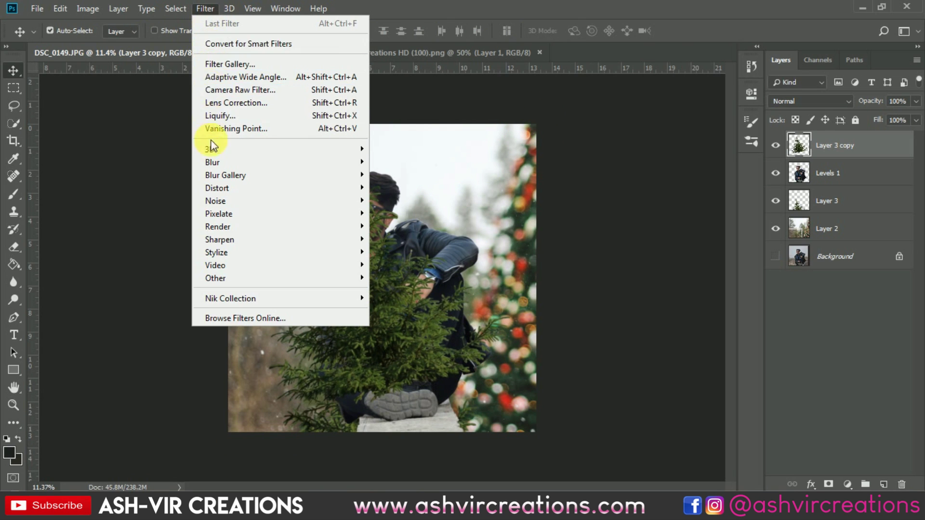
pyautogui.moveTo(217, 168)
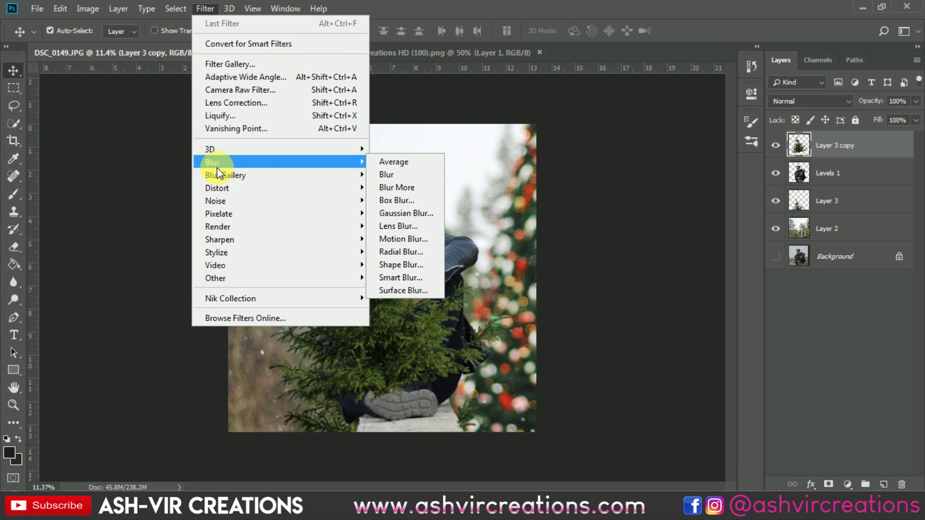
pyautogui.click(400, 199)
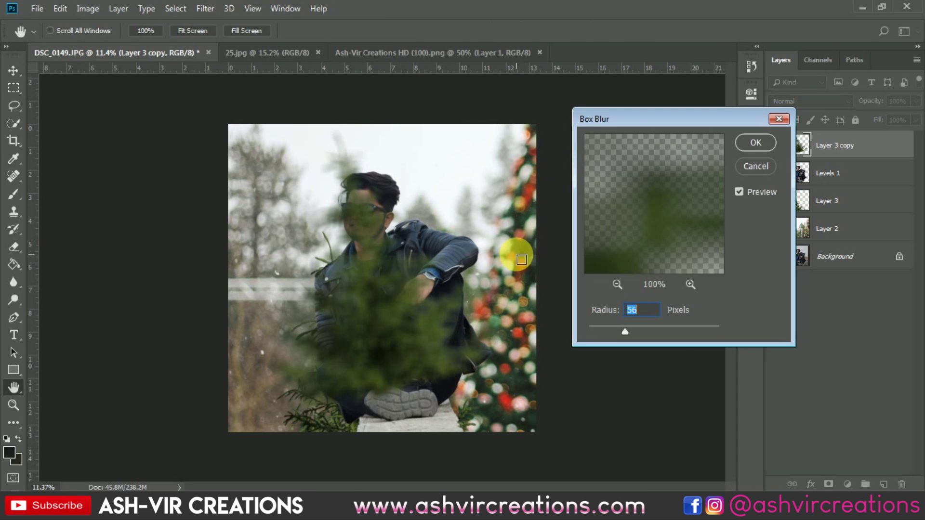
pyautogui.moveTo(626, 331); pyautogui.dragTo(618, 328)
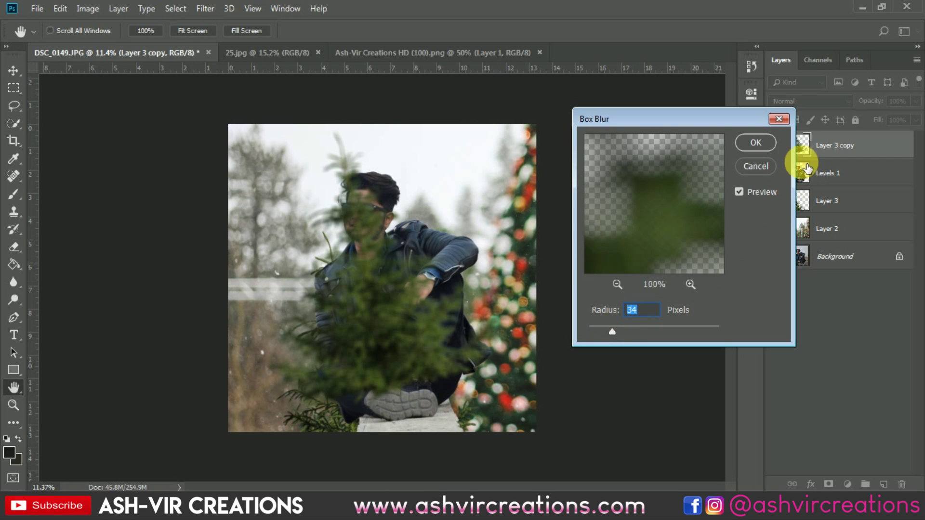
pyautogui.click(754, 142)
# Enlarge the blurred fir copy to about 149% and move it down over the man's legs
pyautogui.hotkey('ctrl', 't')
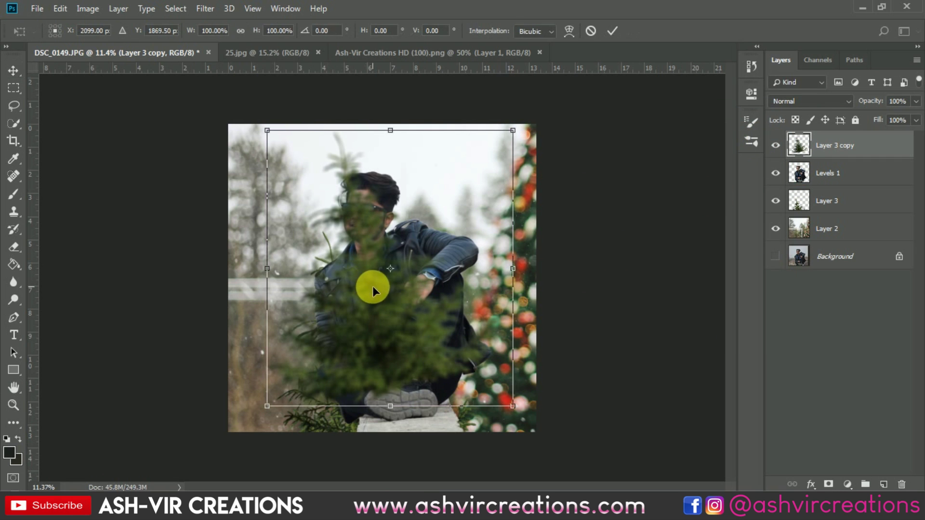
pyautogui.moveTo(520, 412); pyautogui.dragTo(601, 437)
pyautogui.moveTo(411, 255); pyautogui.dragTo(448, 347)
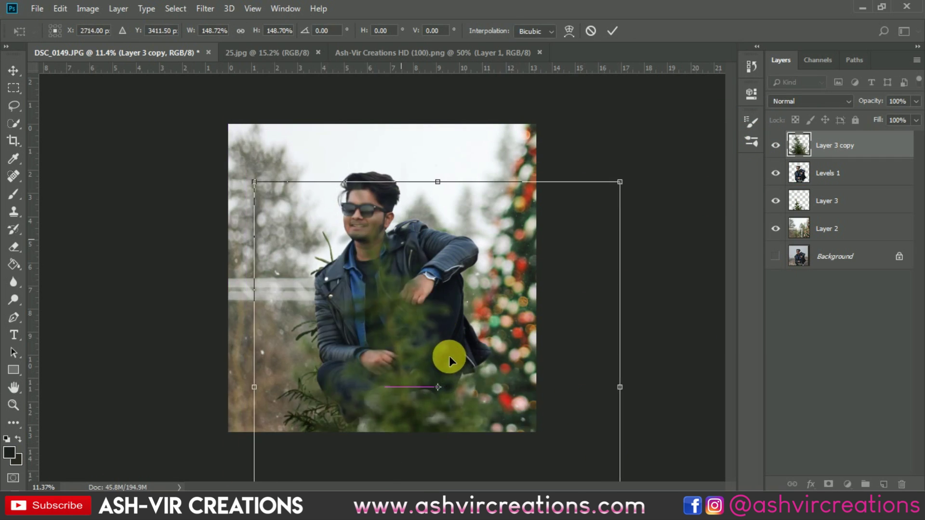
# Try the blurred fir tilted about 12° and lowered so only its tip shows by the man's legs
pyautogui.moveTo(541, 119); pyautogui.dragTo(564, 186)
pyautogui.moveTo(558, 270); pyautogui.dragTo(401, 394)
pyautogui.moveTo(572, 255); pyautogui.dragTo(466, 200)
pyautogui.moveTo(438, 367); pyautogui.dragTo(492, 368)
pyautogui.moveTo(566, 262); pyautogui.dragTo(553, 320)
pyautogui.moveTo(520, 376); pyautogui.dragTo(449, 429)
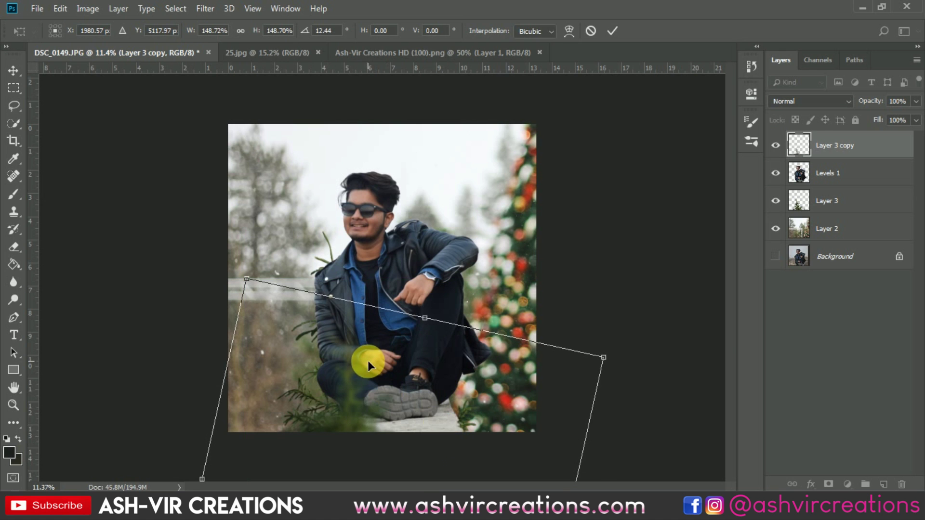
# Try different tilts for the blurred fir and shift it over the left side of the picture
pyautogui.scroll(3, 367, 360)
pyautogui.moveTo(369, 360); pyautogui.dragTo(402, 197)
pyautogui.moveTo(384, 305); pyautogui.dragTo(360, 311)
pyautogui.moveTo(470, 305); pyautogui.dragTo(409, 273)
pyautogui.scroll(-3, 409, 274)
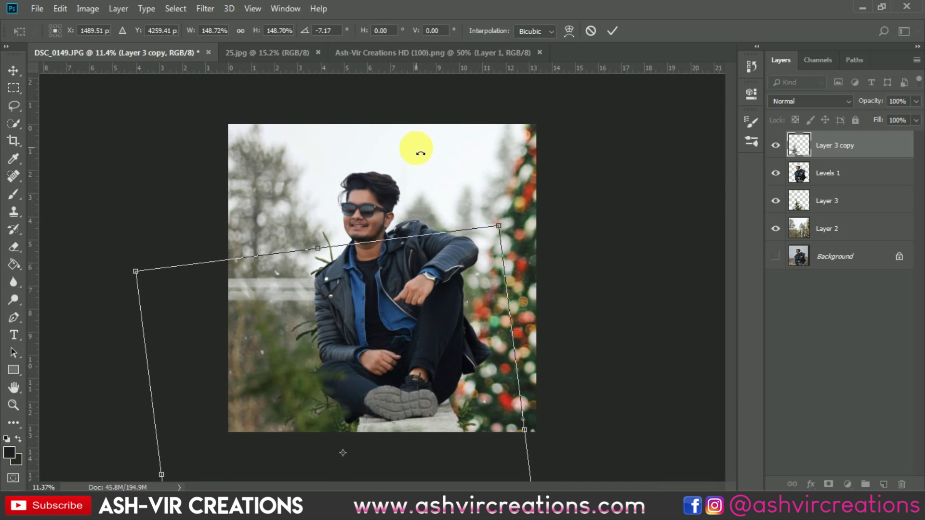
pyautogui.moveTo(411, 429); pyautogui.dragTo(377, 311)
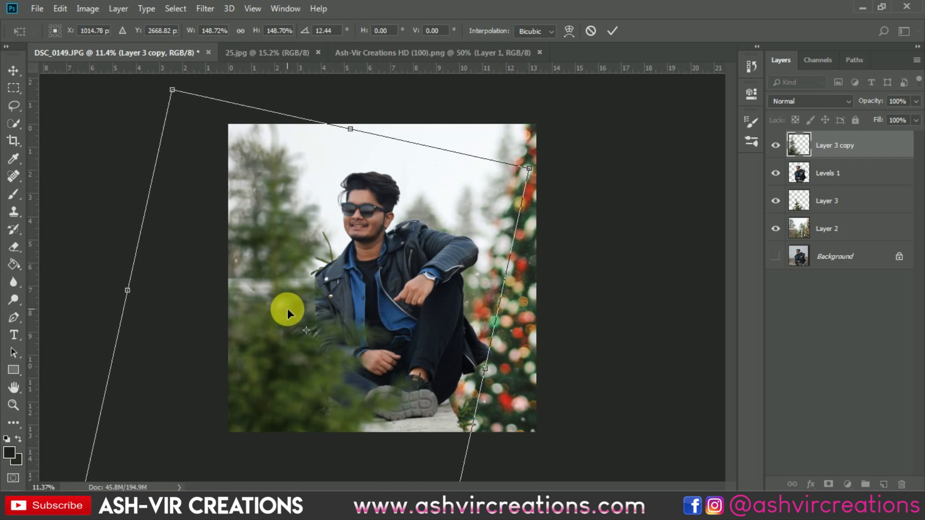
pyautogui.hotkey('ctrl', '+')
pyautogui.hotkey('ctrl', '-')
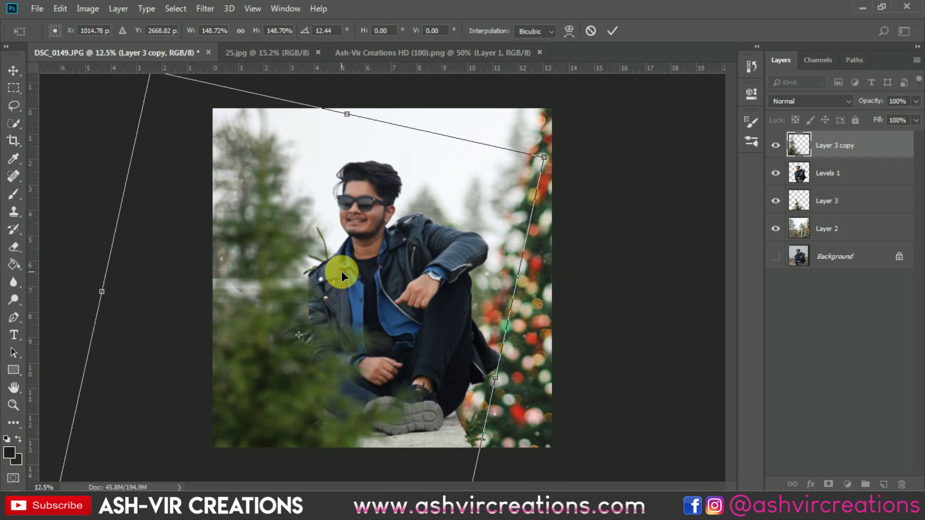
# Tilt the blurred fir to about 5.9°, lower it into the picture's bottom-left corner, and apply the transform
pyautogui.moveTo(429, 301); pyautogui.dragTo(438, 326)
pyautogui.moveTo(588, 272); pyautogui.dragTo(576, 245)
pyautogui.moveTo(438, 292); pyautogui.dragTo(439, 332)
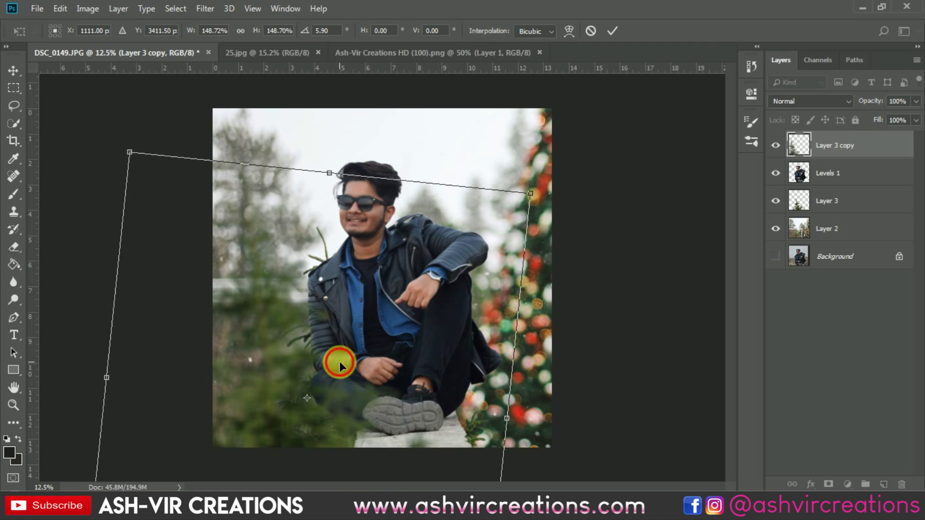
pyautogui.press('Return')
pyautogui.hotkey('ctrl', '0')
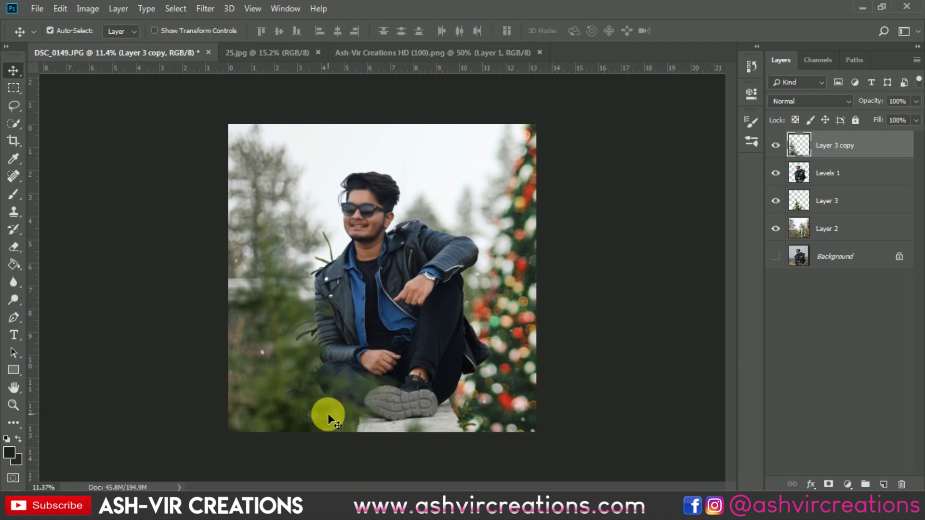
pyautogui.scroll(8, 325, 397)
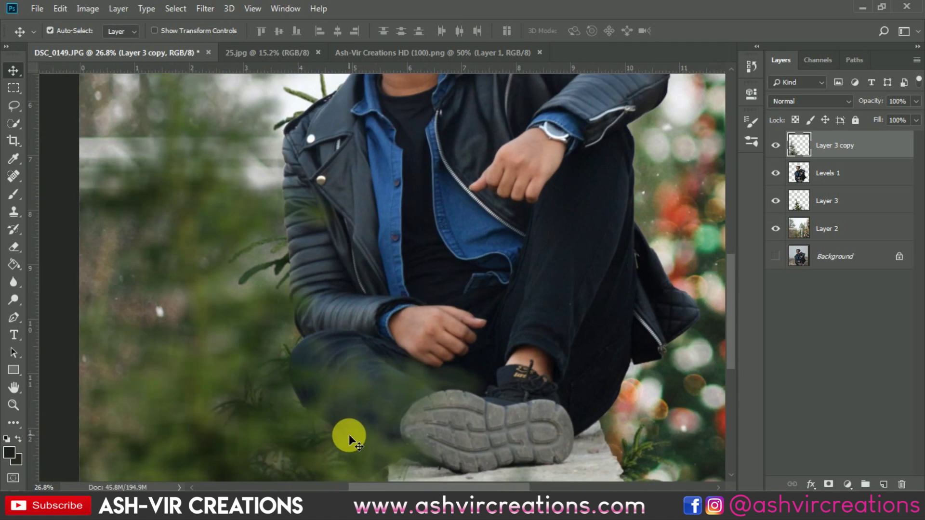
pyautogui.scroll(-6, 349, 435)
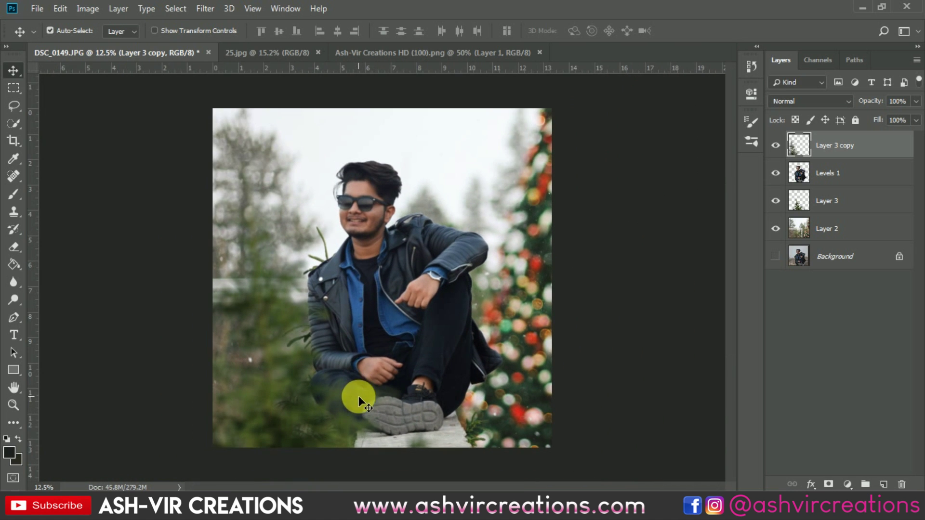
pyautogui.scroll(5, 482, 447)
pyautogui.scroll(-4, 504, 409)
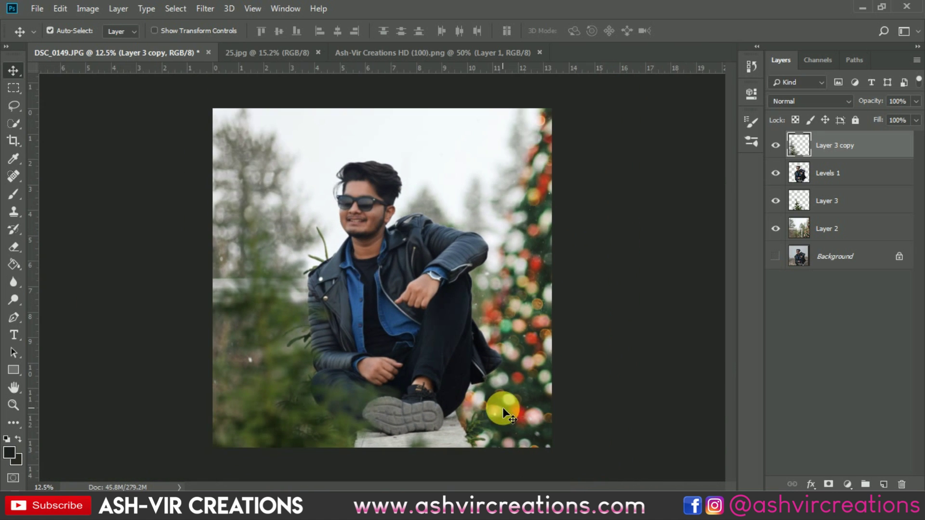
pyautogui.scroll(1, 444, 215)
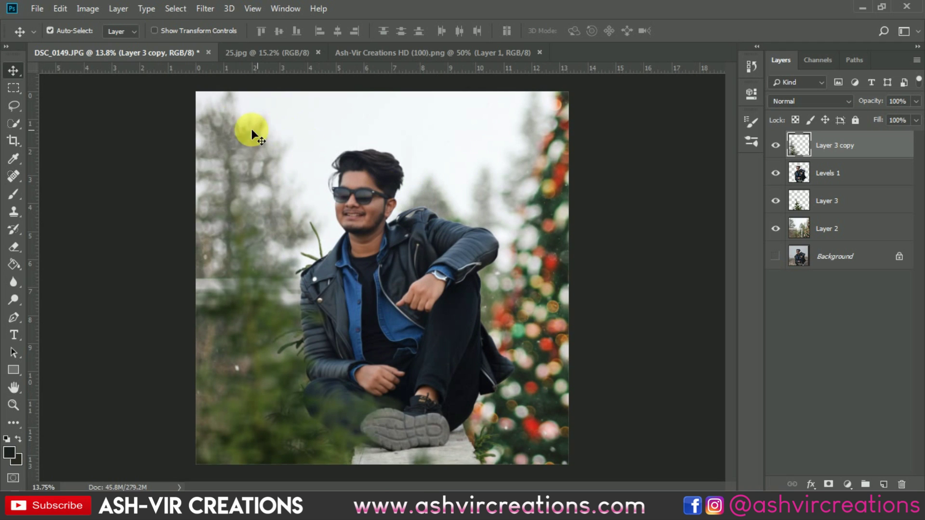
# Open the snow image maxresdefault.jpg from the Christmas folder and bring it into DSC_0149.JPG as a new layer
pyautogui.click(37, 9)
pyautogui.click(60, 37)
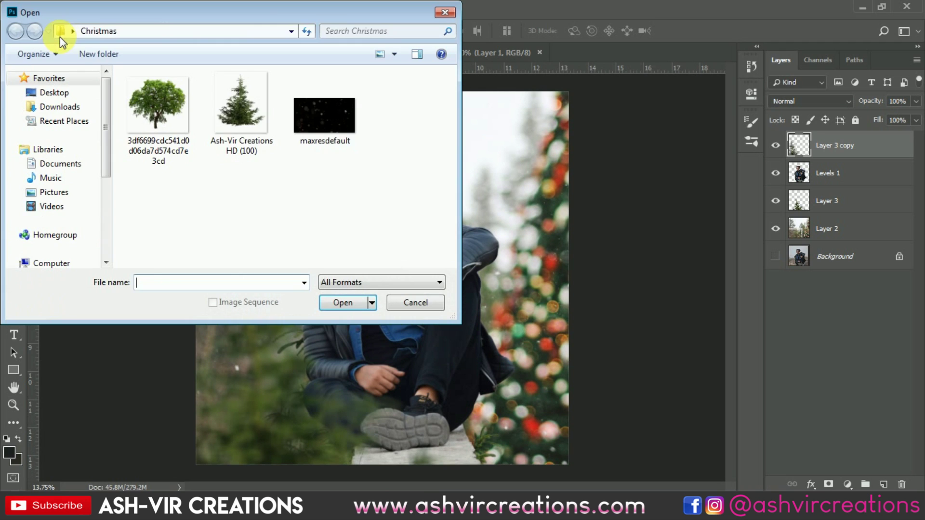
pyautogui.doubleClick(344, 106)
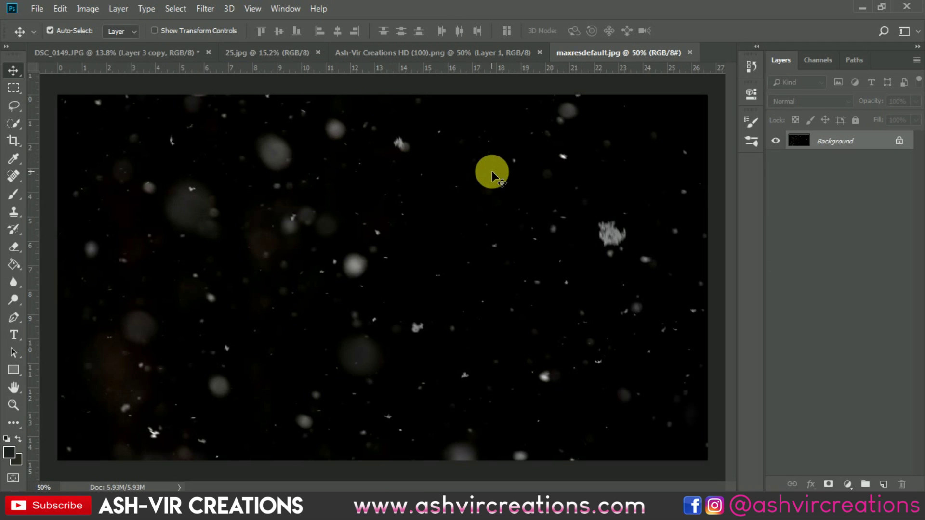
pyautogui.moveTo(185, 47); pyautogui.dragTo(368, 162)
# Scale the snow layer to the full width of the picture, align it with the upper edge, and apply the transform
pyautogui.hotkey('ctrl', 't')
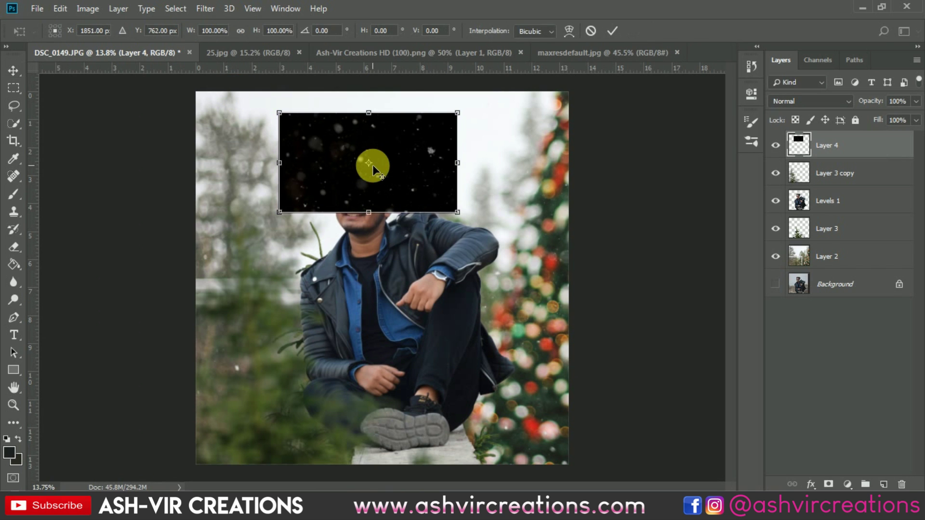
pyautogui.moveTo(457, 212); pyautogui.dragTo(542, 277)
pyautogui.moveTo(461, 179); pyautogui.dragTo(462, 193)
pyautogui.moveTo(558, 295); pyautogui.dragTo(574, 299)
pyautogui.moveTo(496, 188); pyautogui.dragTo(497, 202)
pyautogui.press('Return')
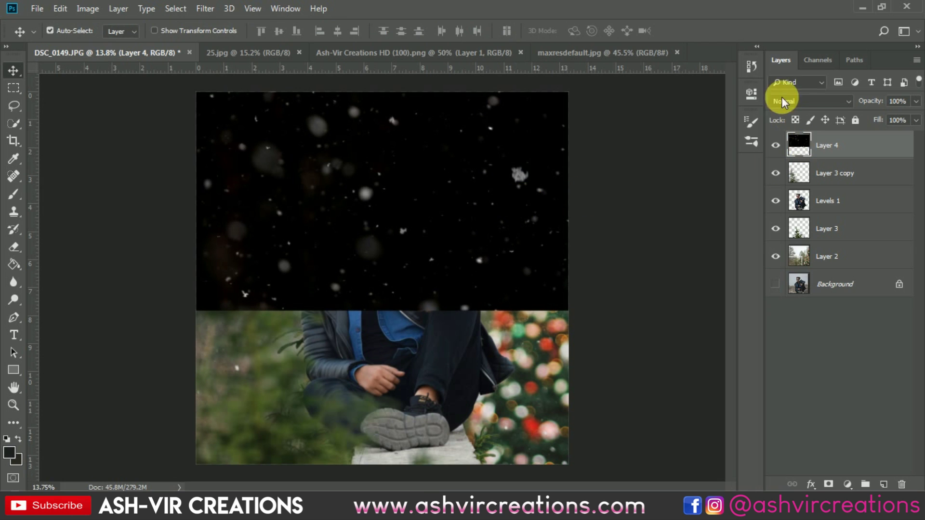
# Set the snow layer's blend mode to Screen and keep that layer selected
pyautogui.click(782, 101)
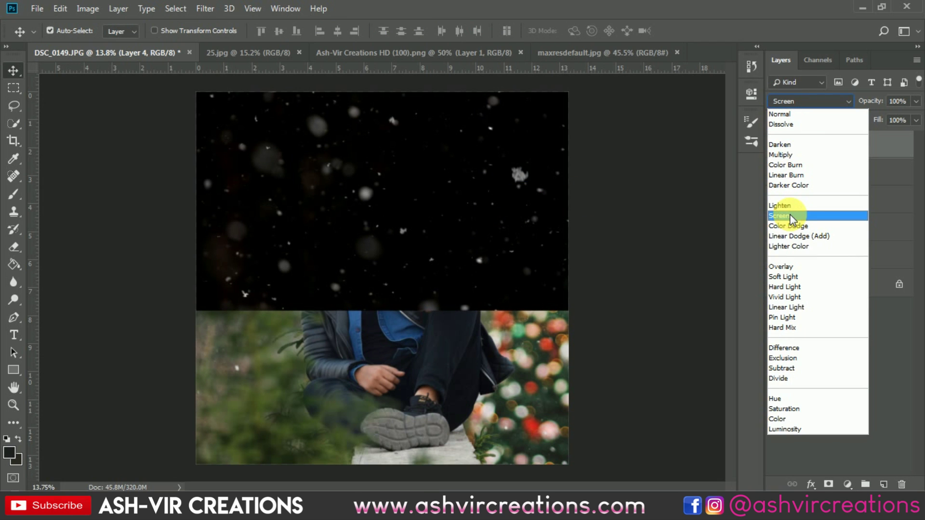
pyautogui.click(789, 213)
pyautogui.doubleClick(790, 207)
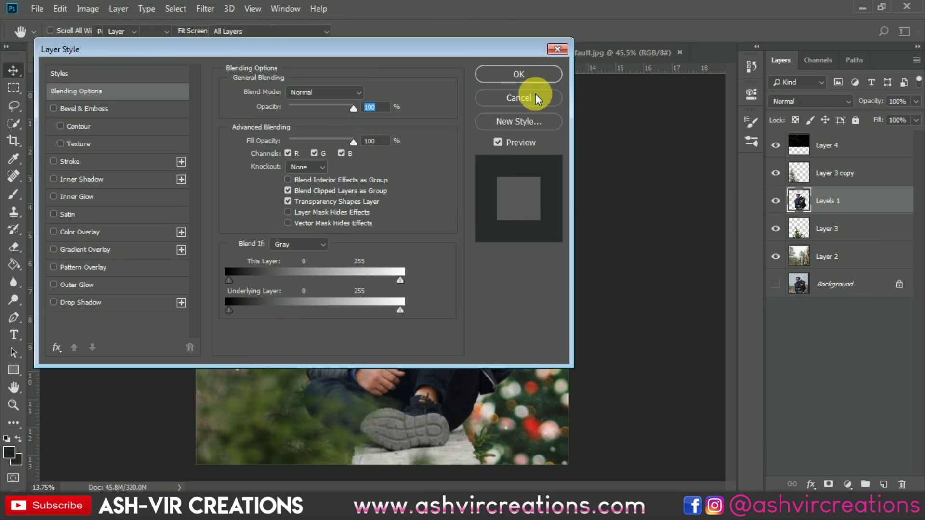
pyautogui.click(535, 95)
pyautogui.click(840, 145)
pyautogui.moveTo(499, 184); pyautogui.dragTo(507, 184)
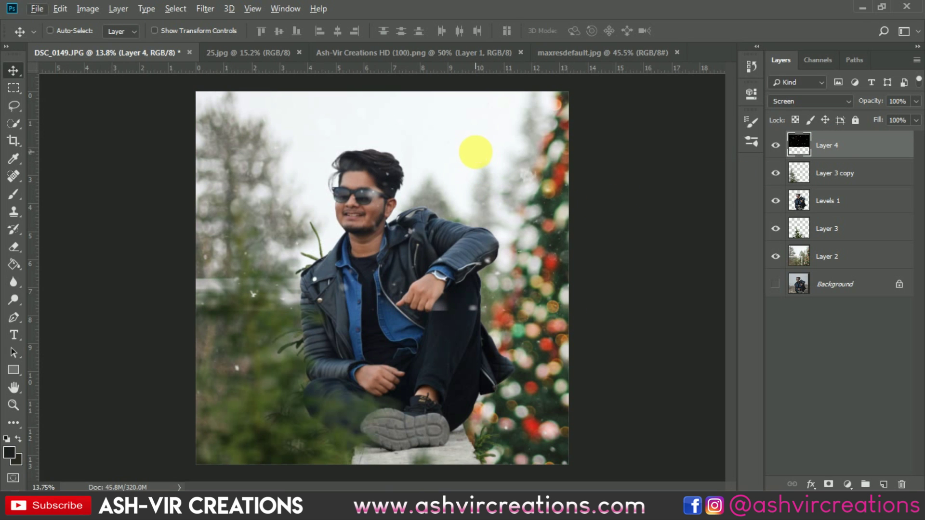
# Scale the snow layer to about 170%, position it so it covers the whole picture, and apply the transform
pyautogui.hotkey('ctrl', 't')
pyautogui.scroll(-3, 476, 151)
pyautogui.moveTo(495, 295); pyautogui.dragTo(574, 330)
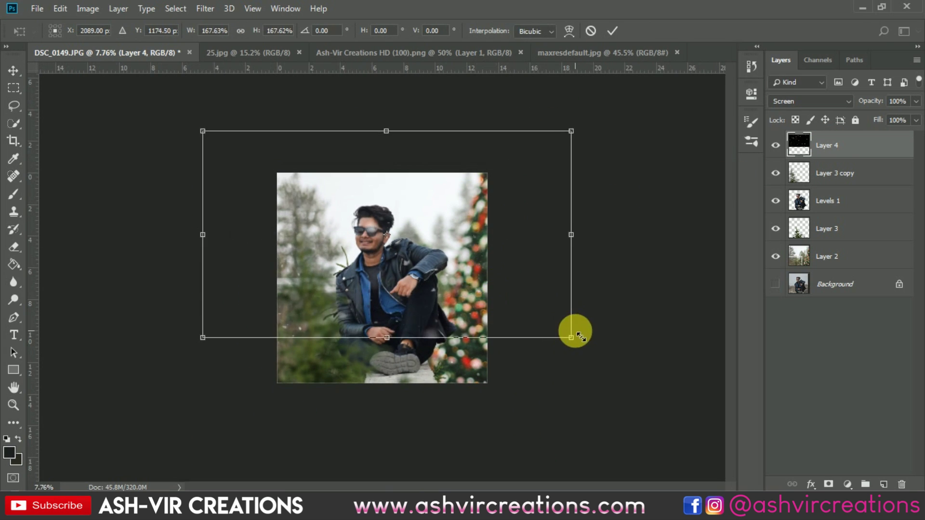
pyautogui.moveTo(424, 200); pyautogui.dragTo(493, 247)
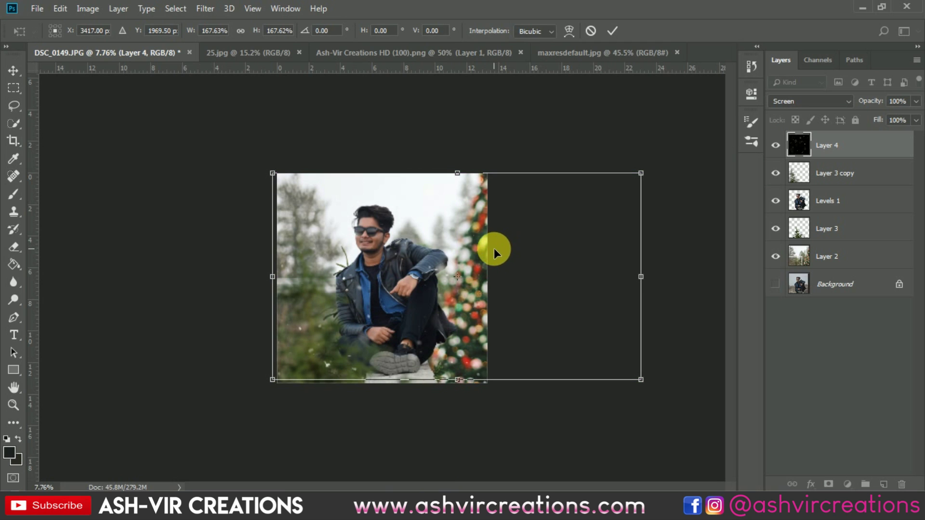
pyautogui.moveTo(651, 382); pyautogui.dragTo(656, 386)
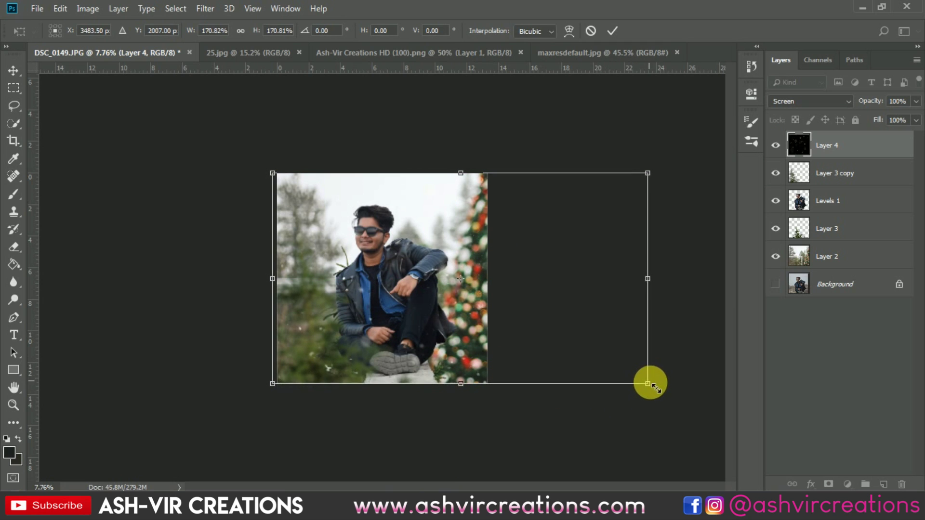
pyautogui.hotkey('ctrl', '+')
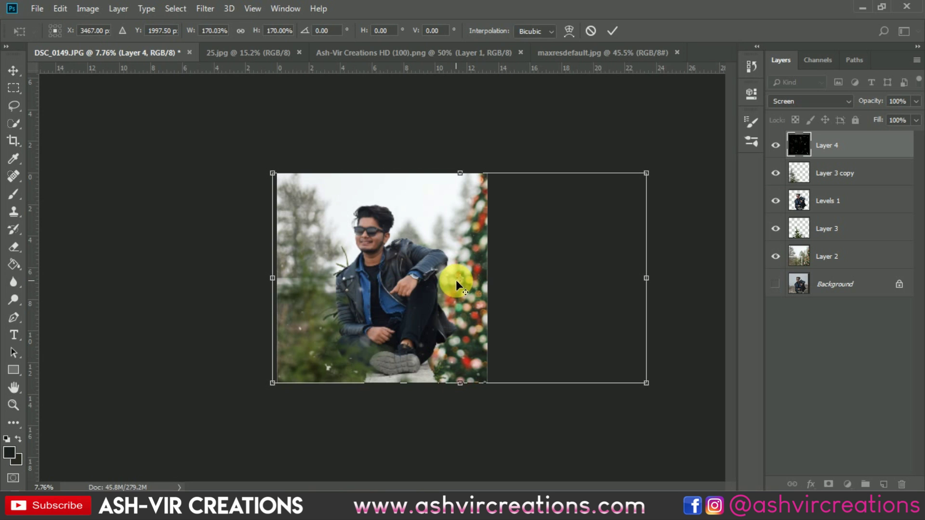
pyautogui.press('Return')
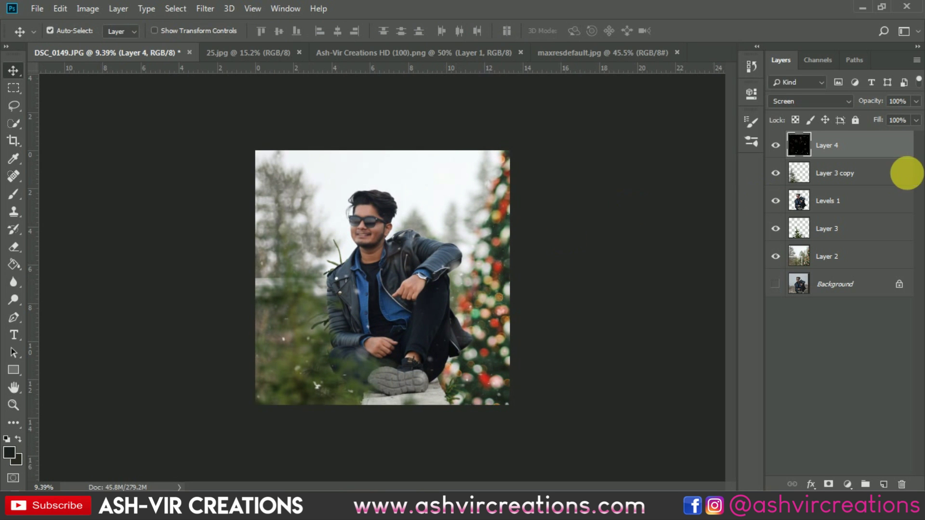
# Duplicate the snow layer within DSC_0149.JPG, flip the copy horizontally, and shift it back over the picture
pyautogui.rightClick(846, 143)
pyautogui.click(713, 76)
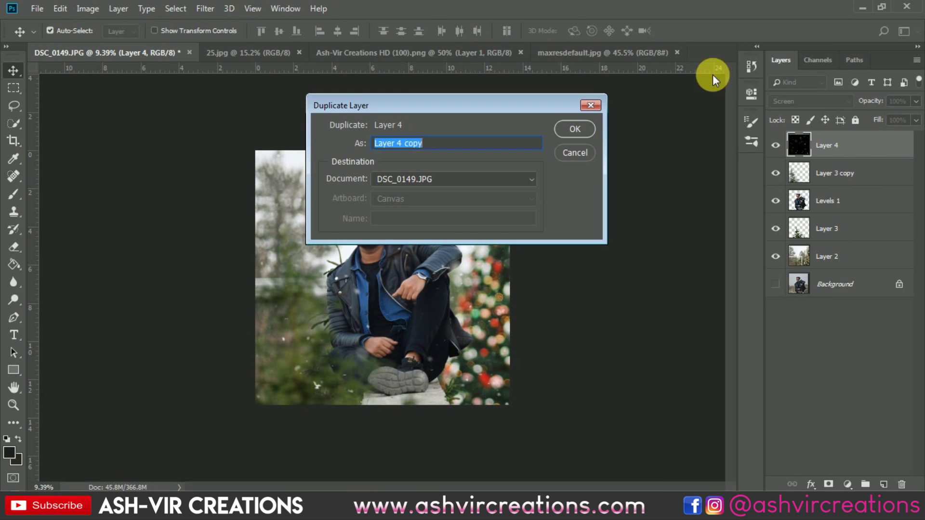
pyautogui.click(594, 127)
pyautogui.hotkey('ctrl', 't')
pyautogui.rightClick(383, 306)
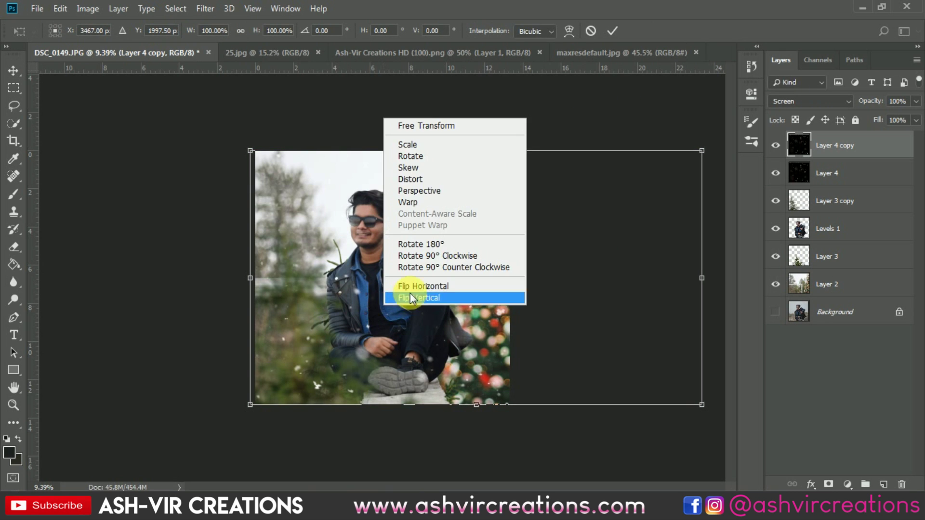
pyautogui.click(413, 287)
pyautogui.moveTo(495, 279); pyautogui.dragTo(432, 241)
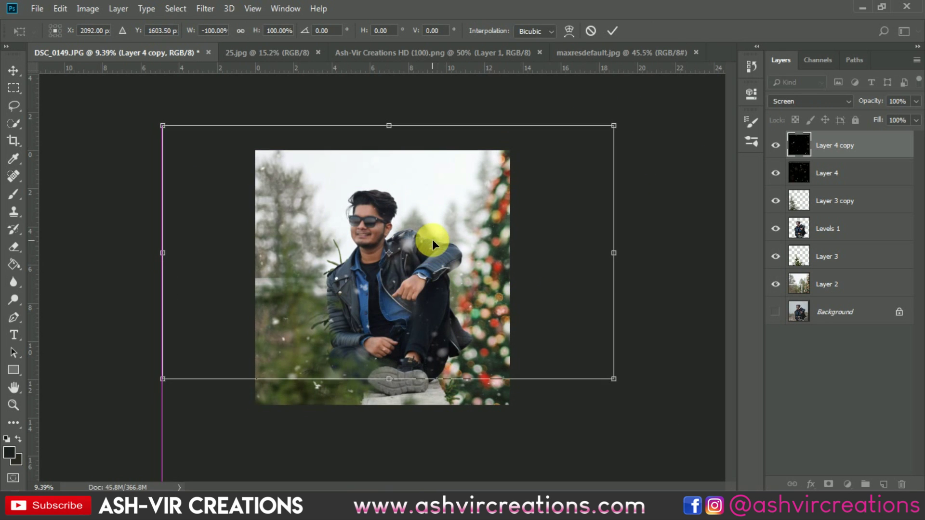
# Rotate the snow copy by 90°, adjust its size and position to cover the picture, and apply the transform
pyautogui.rightClick(431, 241)
pyautogui.click(491, 372)
pyautogui.moveTo(477, 328)
pyautogui.mouseDown()
pyautogui.moveTo(450, 324)
pyautogui.moveTo(487, 258)
pyautogui.moveTo(449, 297)
pyautogui.moveTo(486, 323)
pyautogui.moveTo(458, 322)
pyautogui.moveTo(470, 326)
pyautogui.moveTo(477, 284)
pyautogui.moveTo(478, 293)
pyautogui.moveTo(483, 221)
pyautogui.moveTo(473, 168)
pyautogui.moveTo(469, 354)
pyautogui.moveTo(479, 341)
pyautogui.mouseUp()
pyautogui.moveTo(258, 315); pyautogui.dragTo(255, 315)
pyautogui.scroll(1, 408, 273)
pyautogui.moveTo(429, 278)
pyautogui.mouseDown()
pyautogui.moveTo(444, 285)
pyautogui.moveTo(441, 265)
pyautogui.mouseUp()
pyautogui.press('Return')
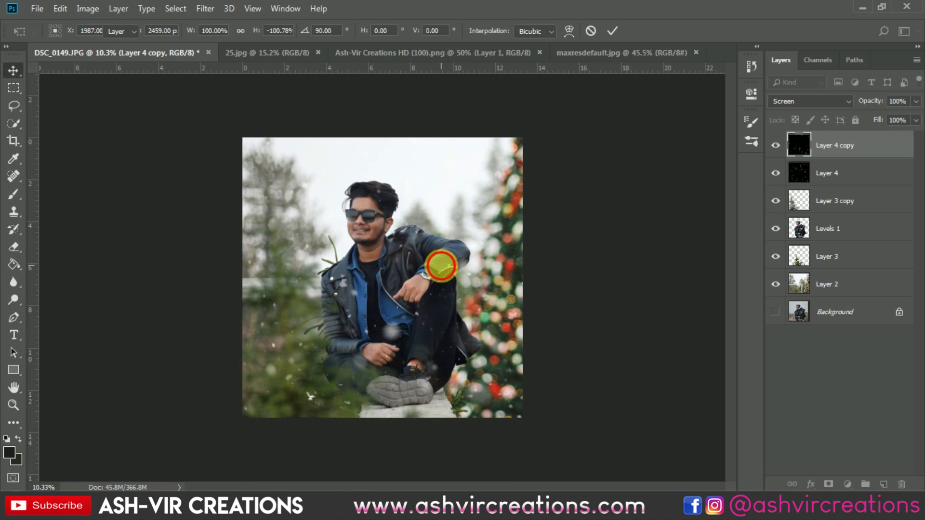
# Erase the large blurry snowflake over the man's lower shirt from the snow copy layer
pyautogui.scroll(1, 441, 264)
pyautogui.scroll(3, 441, 265)
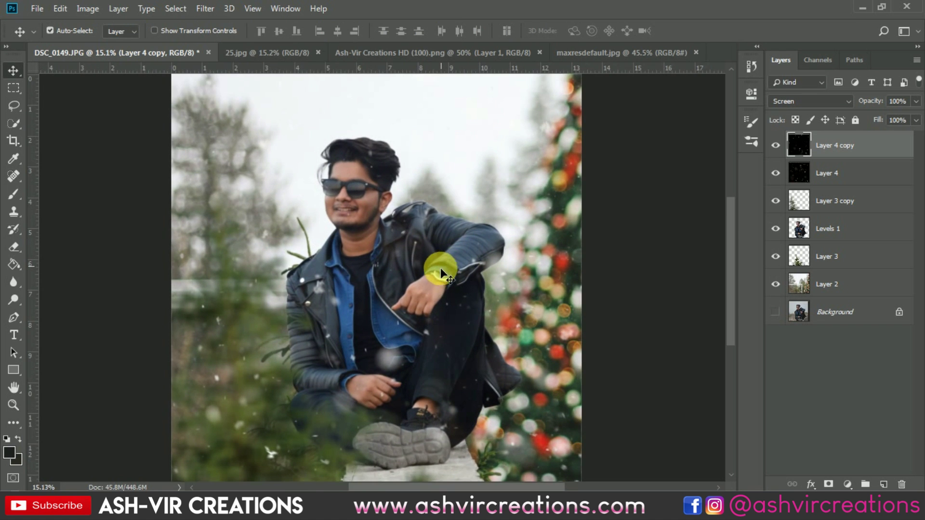
pyautogui.scroll(8, 401, 377)
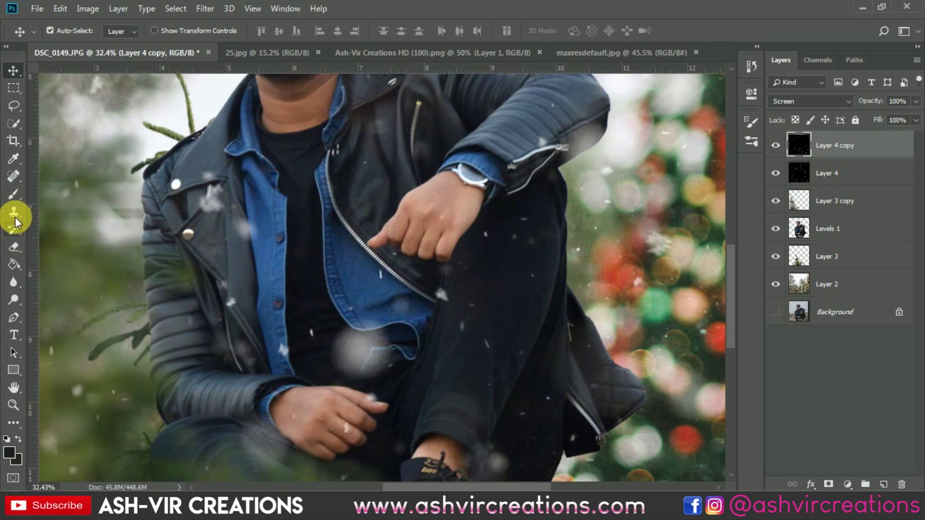
pyautogui.click(14, 247)
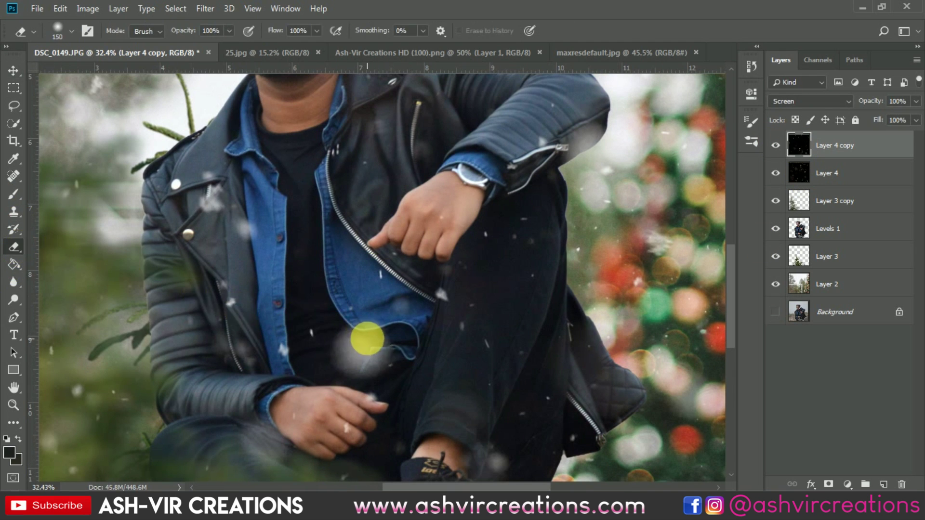
pyautogui.moveTo(351, 358)
pyautogui.mouseDown()
pyautogui.moveTo(386, 369)
pyautogui.moveTo(376, 349)
pyautogui.moveTo(361, 352)
pyautogui.moveTo(350, 373)
pyautogui.moveTo(395, 387)
pyautogui.moveTo(380, 362)
pyautogui.moveTo(400, 384)
pyautogui.moveTo(393, 342)
pyautogui.moveTo(374, 335)
pyautogui.moveTo(359, 366)
pyautogui.moveTo(361, 349)
pyautogui.moveTo(375, 369)
pyautogui.moveTo(395, 354)
pyautogui.moveTo(417, 365)
pyautogui.moveTo(391, 370)
pyautogui.moveTo(366, 351)
pyautogui.moveTo(380, 371)
pyautogui.mouseUp()
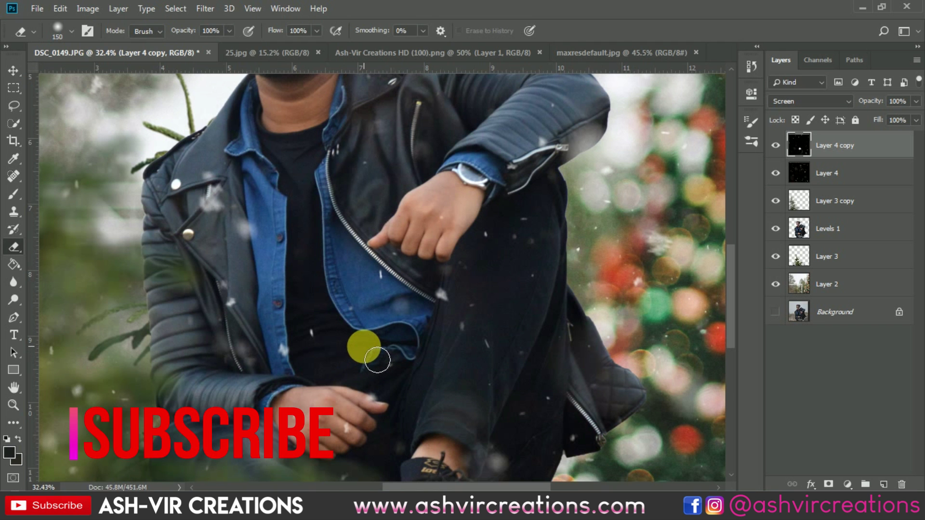
pyautogui.press('v')
pyautogui.scroll(-5, 357, 383)
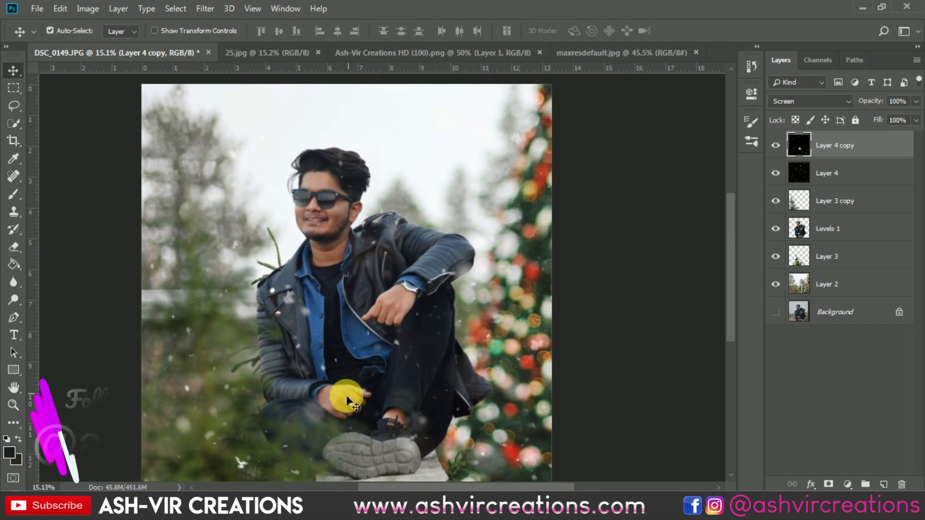
# Check which snow layer holds the remaining distracting flakes, and erase those around the man's lower hand and shoe from Layer 4
pyautogui.scroll(5, 346, 395)
pyautogui.click(781, 146)
pyautogui.click(776, 146)
pyautogui.click(776, 174)
pyautogui.click(775, 173)
pyautogui.click(807, 173)
pyautogui.press('e')
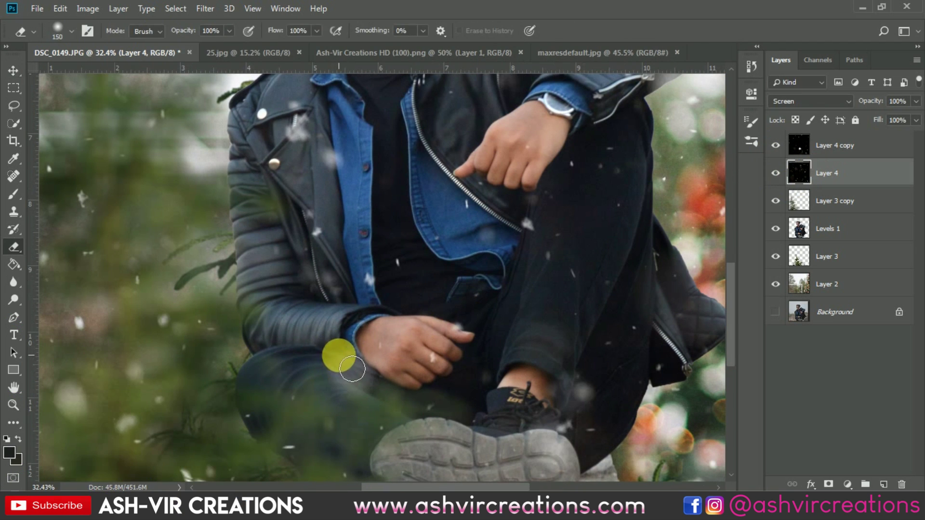
pyautogui.moveTo(372, 399)
pyautogui.mouseDown()
pyautogui.moveTo(351, 399)
pyautogui.moveTo(376, 399)
pyautogui.moveTo(365, 397)
pyautogui.moveTo(363, 370)
pyautogui.moveTo(529, 403)
pyautogui.mouseUp()
pyautogui.press('v')
pyautogui.scroll(-3, 516, 389)
pyautogui.scroll(-2, 434, 298)
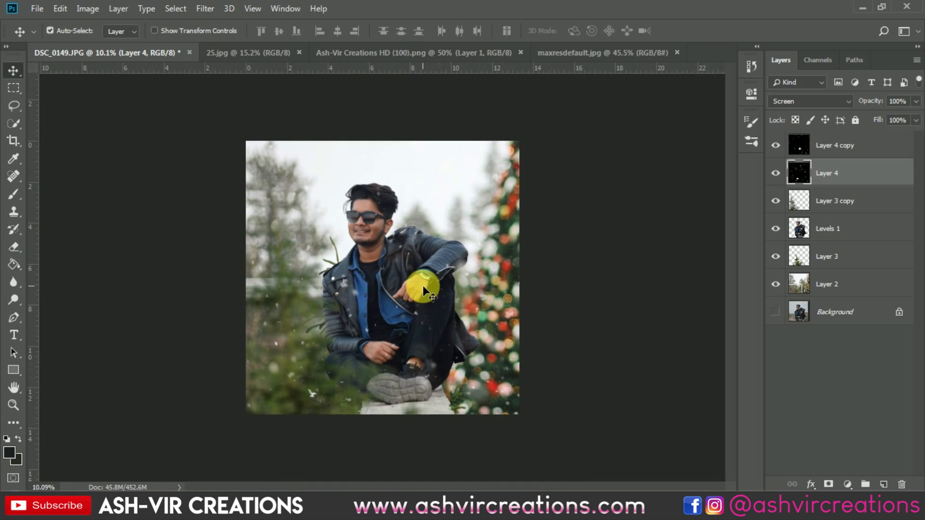
# Soften the cut-out edges of the man's face, hair and shoulder on the Levels 1 layer with the Blur tool
pyautogui.scroll(1, 424, 286)
pyautogui.click(856, 151)
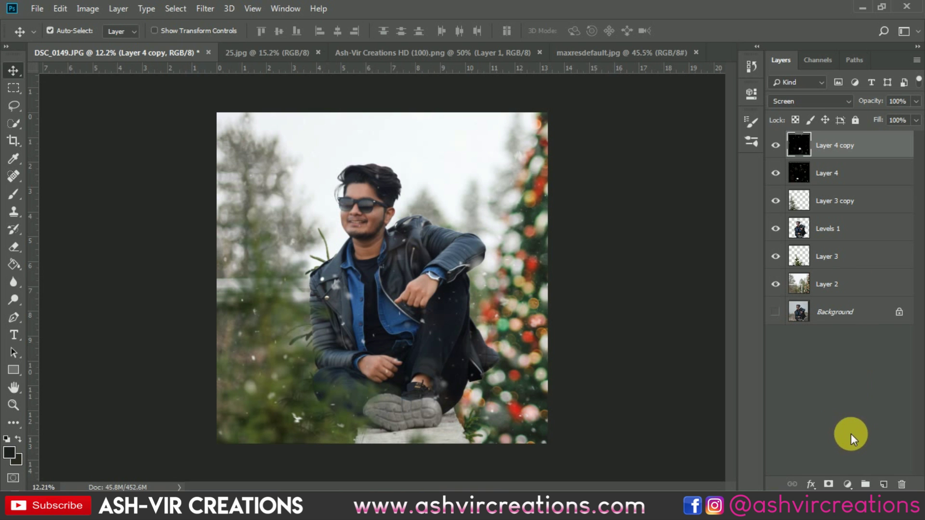
pyautogui.scroll(5, 347, 190)
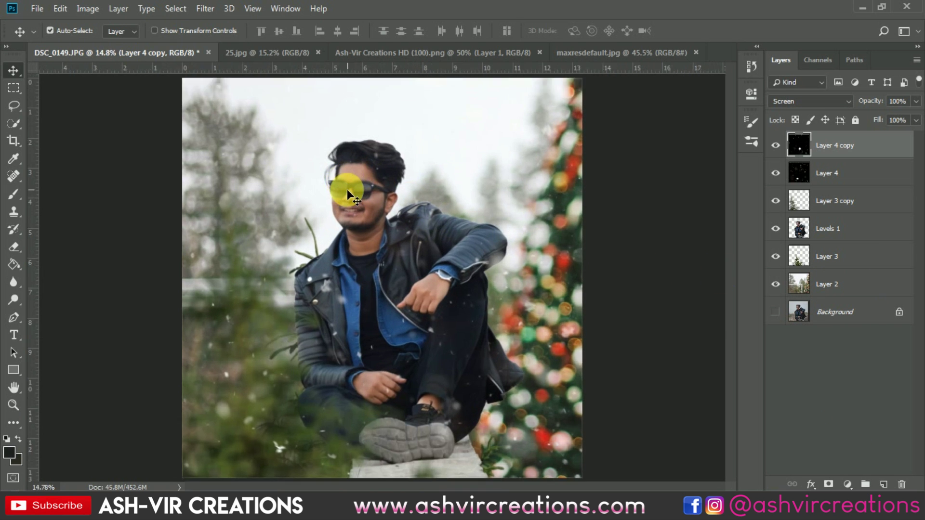
pyautogui.scroll(1, 347, 190)
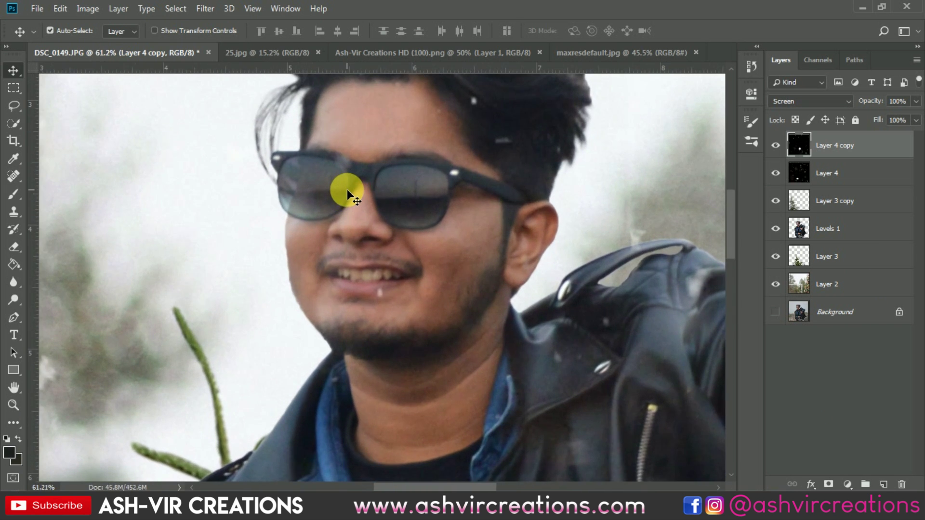
pyautogui.scroll(1, 346, 189)
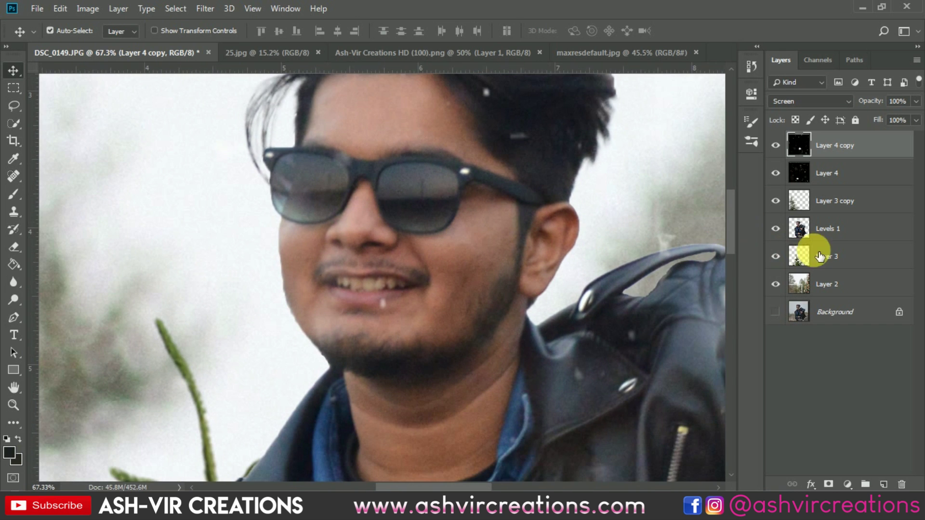
pyautogui.click(849, 224)
pyautogui.moveTo(13, 282); pyautogui.dragTo(74, 283)
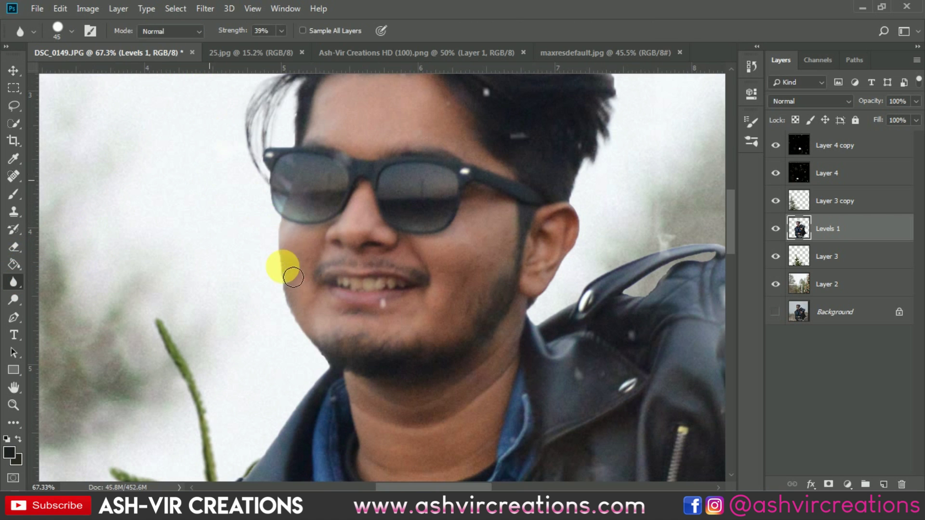
pyautogui.rightClick(321, 332)
pyautogui.doubleClick(316, 353)
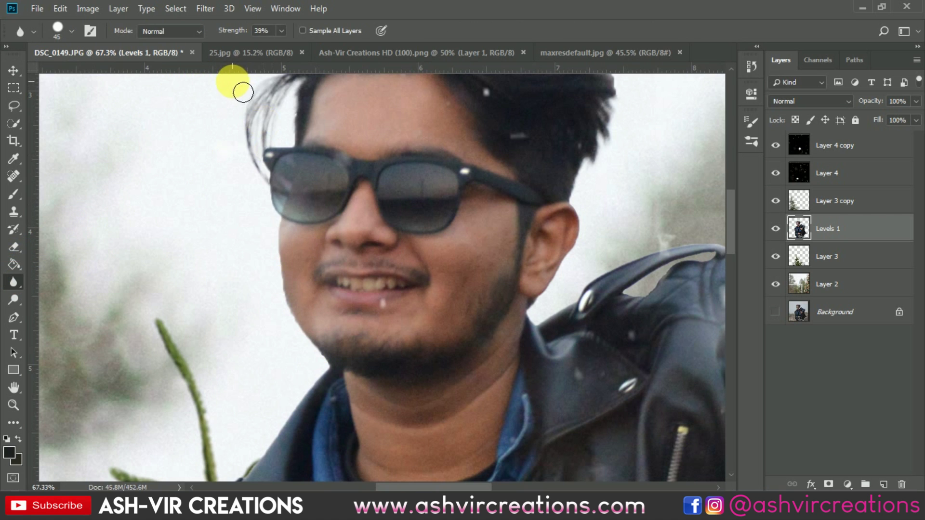
pyautogui.moveTo(251, 131); pyautogui.dragTo(427, 24)
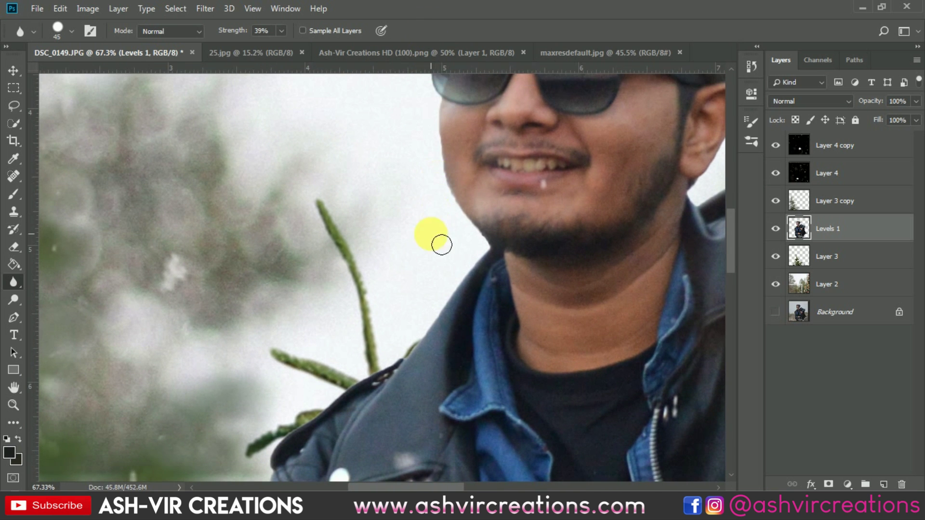
pyautogui.moveTo(440, 237); pyautogui.dragTo(412, 161)
pyautogui.moveTo(467, 139)
pyautogui.mouseDown()
pyautogui.moveTo(458, 149)
pyautogui.moveTo(505, 225)
pyautogui.moveTo(479, 124)
pyautogui.moveTo(498, 212)
pyautogui.moveTo(519, 251)
pyautogui.moveTo(516, 221)
pyautogui.moveTo(521, 238)
pyautogui.moveTo(452, 300)
pyautogui.moveTo(417, 291)
pyautogui.moveTo(485, 154)
pyautogui.moveTo(500, 163)
pyautogui.moveTo(448, 207)
pyautogui.moveTo(388, 283)
pyautogui.moveTo(398, 337)
pyautogui.moveTo(370, 183)
pyautogui.mouseUp()
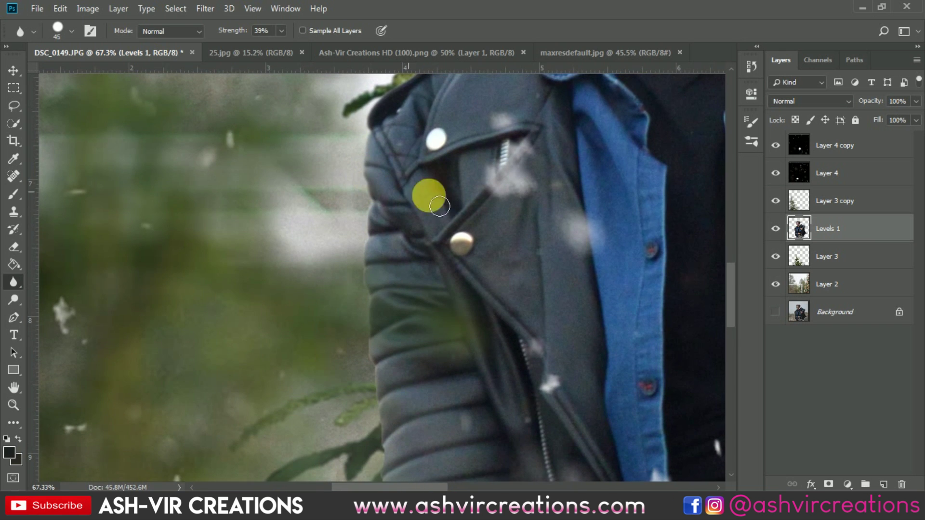
# Hide both snow layers and the foreground fir, and blur the man's remaining edges along the sleeve, trousers and jacket
pyautogui.moveTo(770, 200); pyautogui.dragTo(769, 142)
pyautogui.moveTo(414, 313)
pyautogui.mouseDown()
pyautogui.moveTo(361, 200)
pyautogui.moveTo(369, 335)
pyautogui.moveTo(367, 231)
pyautogui.moveTo(375, 343)
pyautogui.moveTo(388, 354)
pyautogui.moveTo(376, 387)
pyautogui.moveTo(396, 414)
pyautogui.moveTo(371, 334)
pyautogui.moveTo(366, 357)
pyautogui.moveTo(393, 429)
pyautogui.mouseUp()
pyautogui.moveTo(512, 298); pyautogui.dragTo(105, 310)
pyautogui.moveTo(486, 305); pyautogui.dragTo(110, 358)
pyautogui.moveTo(474, 163)
pyautogui.mouseDown()
pyautogui.moveTo(457, 202)
pyautogui.moveTo(516, 285)
pyautogui.moveTo(537, 345)
pyautogui.moveTo(509, 288)
pyautogui.moveTo(562, 371)
pyautogui.moveTo(591, 389)
pyautogui.moveTo(609, 435)
pyautogui.moveTo(542, 479)
pyautogui.mouseUp()
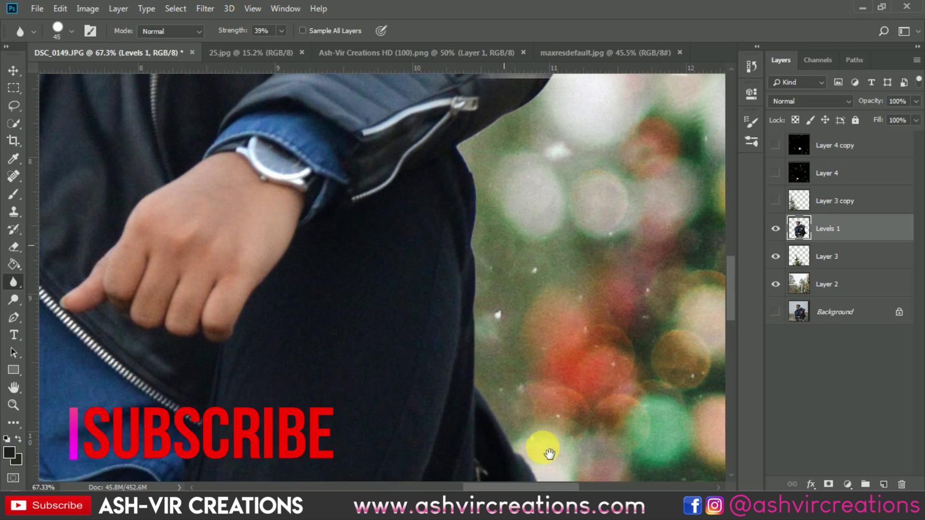
pyautogui.moveTo(541, 450)
pyautogui.mouseDown()
pyautogui.moveTo(482, 394)
pyautogui.moveTo(495, 272)
pyautogui.moveTo(470, 155)
pyautogui.moveTo(332, 457)
pyautogui.moveTo(349, 433)
pyautogui.moveTo(443, 377)
pyautogui.moveTo(462, 354)
pyautogui.moveTo(476, 305)
pyautogui.moveTo(472, 283)
pyautogui.moveTo(419, 225)
pyautogui.moveTo(648, 366)
pyautogui.moveTo(595, 327)
pyautogui.moveTo(518, 317)
pyautogui.moveTo(381, 278)
pyautogui.moveTo(685, 342)
pyautogui.moveTo(657, 347)
pyautogui.moveTo(614, 304)
pyautogui.moveTo(583, 291)
pyautogui.moveTo(509, 298)
pyautogui.moveTo(487, 314)
pyautogui.moveTo(530, 300)
pyautogui.moveTo(453, 333)
pyautogui.mouseUp()
pyautogui.moveTo(410, 366)
pyautogui.mouseDown()
pyautogui.moveTo(413, 343)
pyautogui.moveTo(506, 331)
pyautogui.moveTo(511, 343)
pyautogui.moveTo(572, 300)
pyautogui.moveTo(591, 303)
pyautogui.moveTo(426, 334)
pyautogui.moveTo(454, 265)
pyautogui.moveTo(448, 233)
pyautogui.moveTo(355, 221)
pyautogui.moveTo(533, 252)
pyautogui.moveTo(383, 224)
pyautogui.moveTo(355, 241)
pyautogui.moveTo(357, 289)
pyautogui.moveTo(368, 289)
pyautogui.moveTo(363, 255)
pyautogui.moveTo(371, 291)
pyautogui.moveTo(367, 257)
pyautogui.mouseUp()
pyautogui.moveTo(483, 341); pyautogui.dragTo(486, 344)
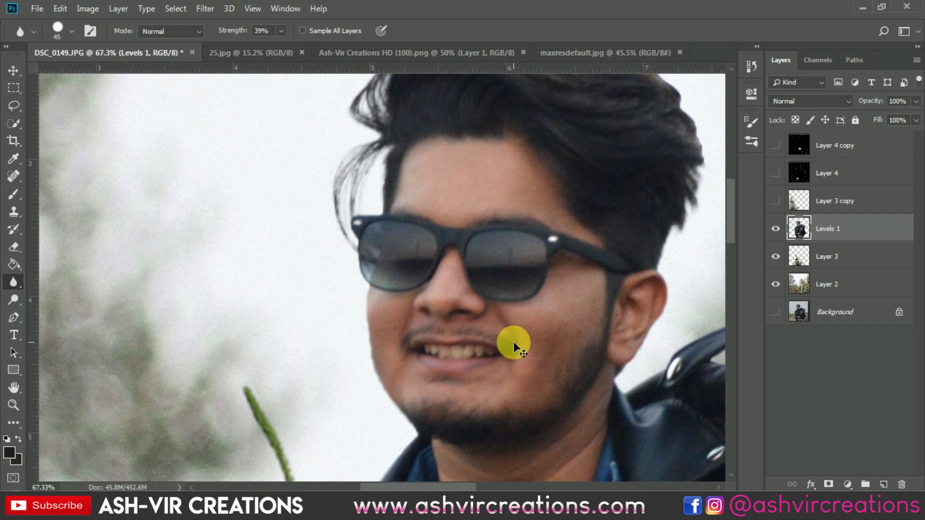
pyautogui.scroll(-2, 513, 342)
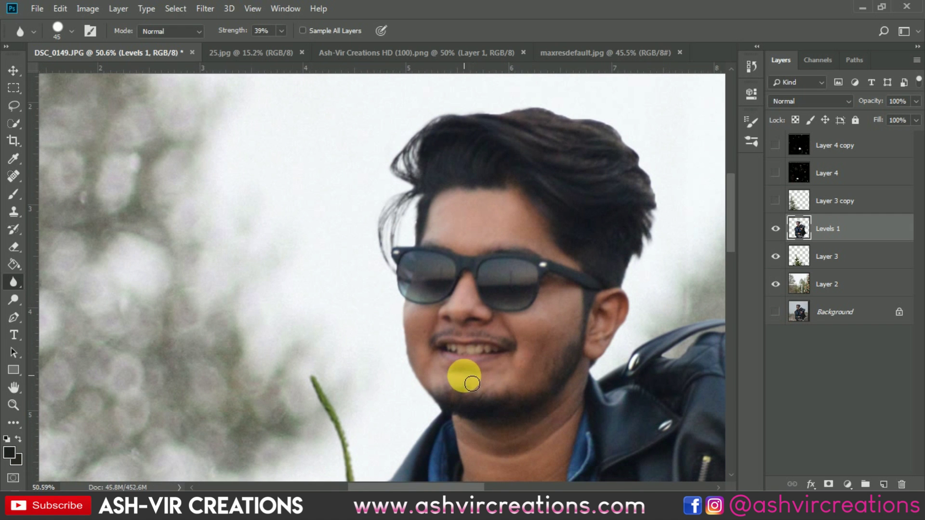
pyautogui.scroll(-2, 462, 376)
pyautogui.press('v')
pyautogui.scroll(-4, 463, 374)
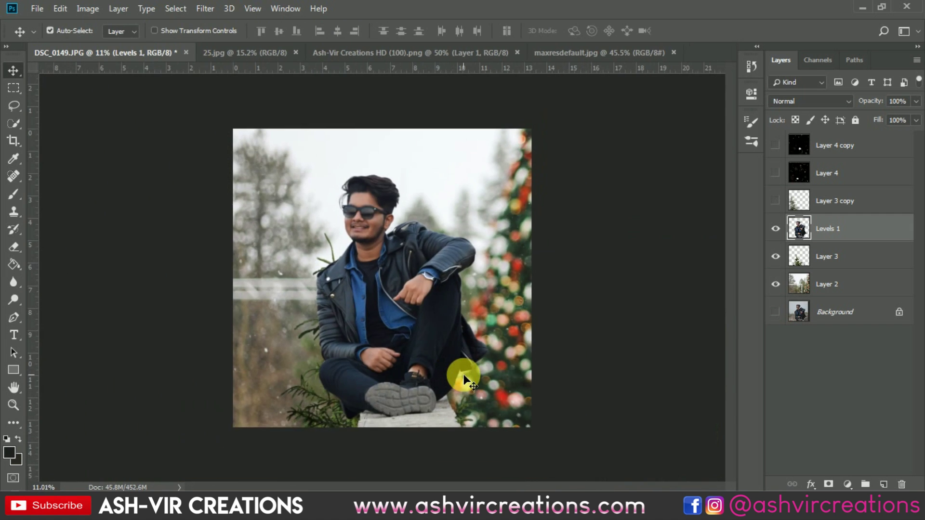
# Blur the cut-out's lower edges around the trousers, shoe and stone seat on the Levels 1 layer
pyautogui.scroll(6, 463, 375)
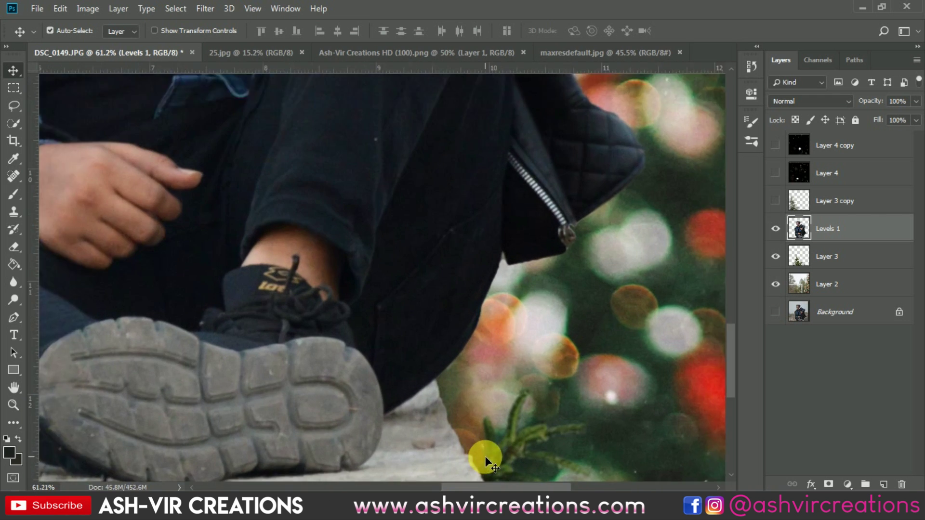
pyautogui.moveTo(485, 458)
pyautogui.mouseDown()
pyautogui.moveTo(498, 404)
pyautogui.moveTo(493, 232)
pyautogui.moveTo(454, 279)
pyautogui.moveTo(500, 384)
pyautogui.moveTo(484, 368)
pyautogui.moveTo(504, 406)
pyautogui.mouseUp()
pyautogui.click(14, 281)
pyautogui.moveTo(429, 318); pyautogui.dragTo(774, 262)
pyautogui.moveTo(247, 252); pyautogui.dragTo(293, 272)
pyautogui.scroll(-3, 274, 338)
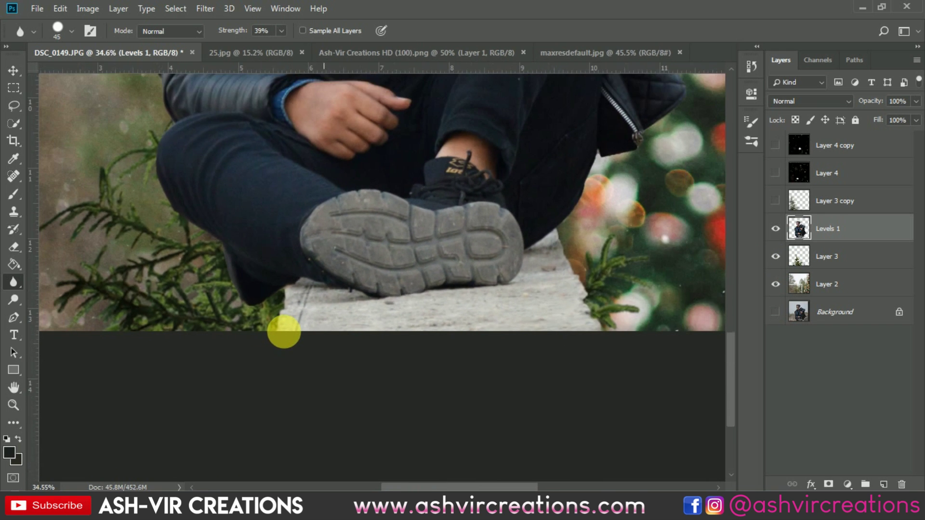
pyautogui.scroll(-3, 291, 338)
pyautogui.scroll(-2, 284, 342)
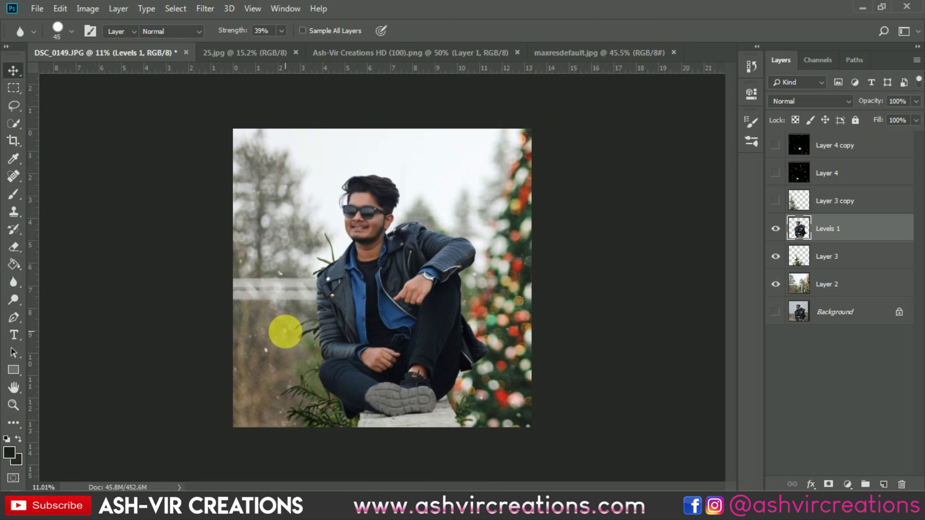
# Make the foreground fir layer and both snow layers visible again
pyautogui.press('v')
pyautogui.scroll(-1, 303, 320)
pyautogui.scroll(1, 304, 320)
pyautogui.moveTo(787, 208); pyautogui.dragTo(770, 147)
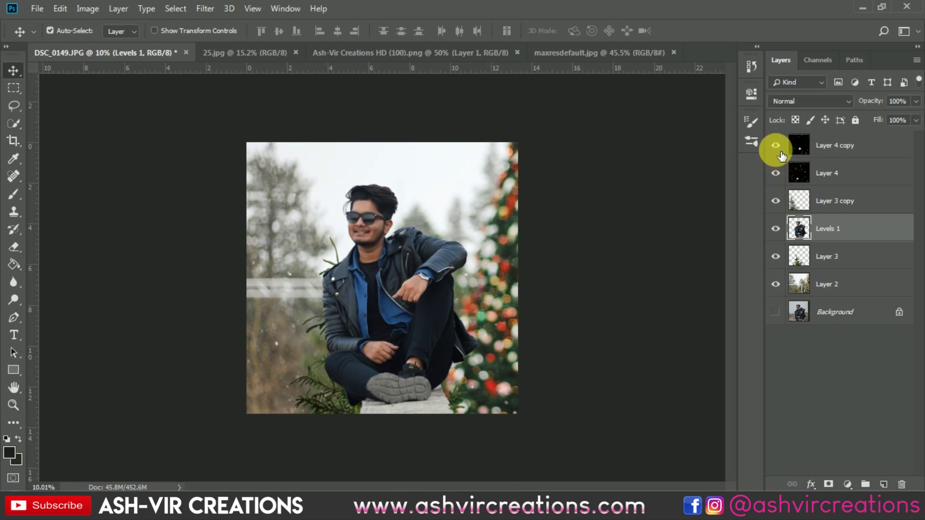
pyautogui.scroll(1, 442, 224)
# Merge all layers from Layer 4 copy down to Layer 2 into one layer, leaving the Background separate
pyautogui.click(881, 154)
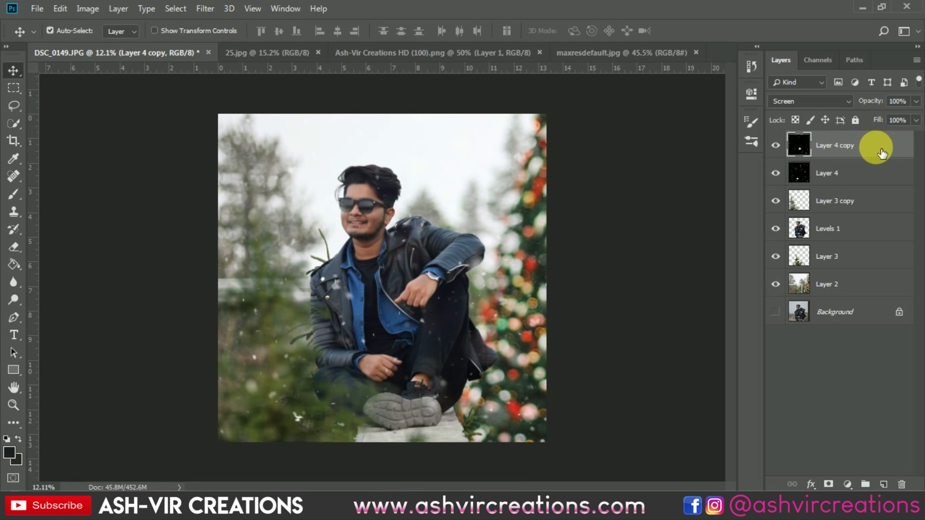
pyautogui.keyDown('shift'); pyautogui.click(852, 280); pyautogui.keyUp('shift')
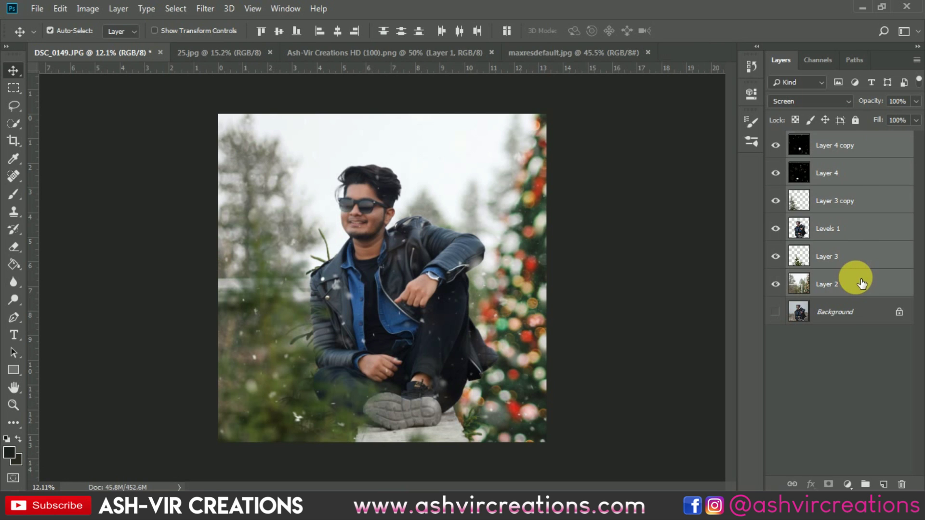
pyautogui.rightClick(853, 282)
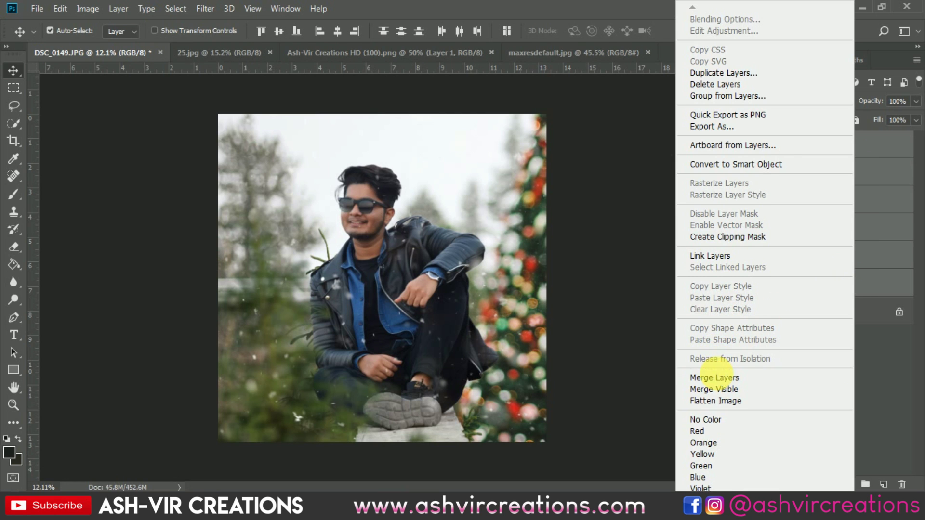
pyautogui.click(718, 377)
# Crop the document to its existing square canvas bounds with Delete Cropped Pixels enabled, trimming the merged layer's overhanging content
pyautogui.click(21, 123)
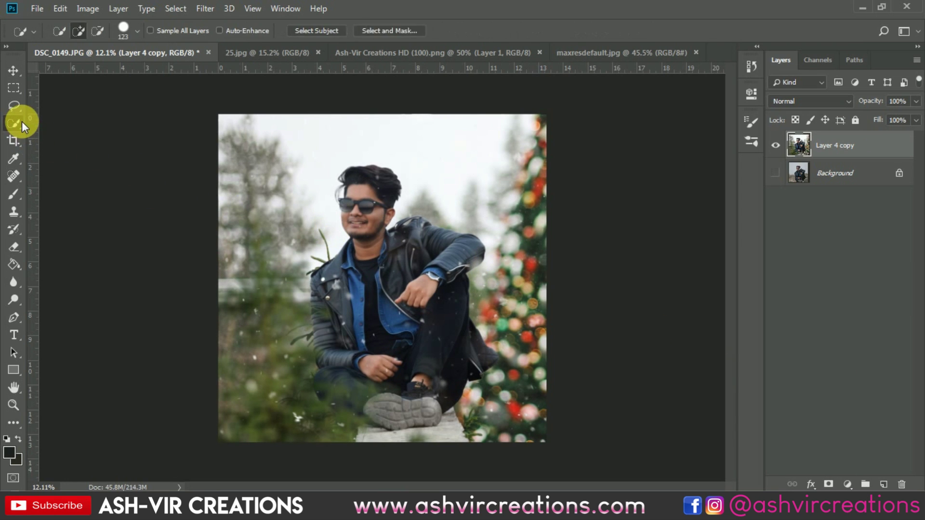
pyautogui.click(15, 143)
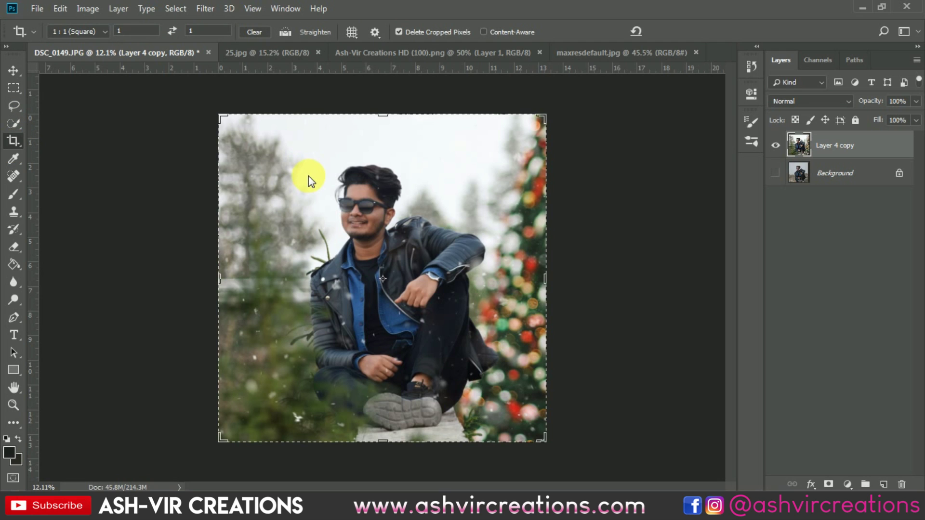
pyautogui.hotkey('ctrl', 'shift', 'a')
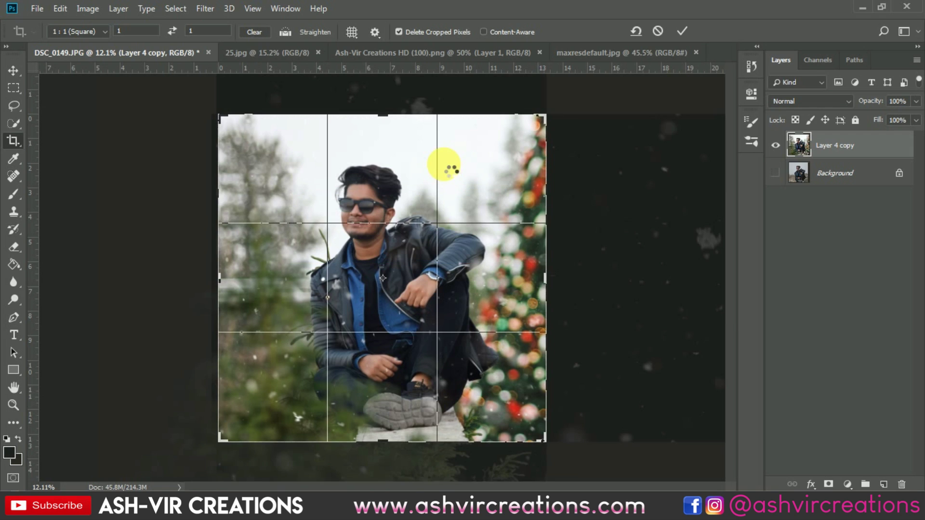
pyautogui.click(683, 30)
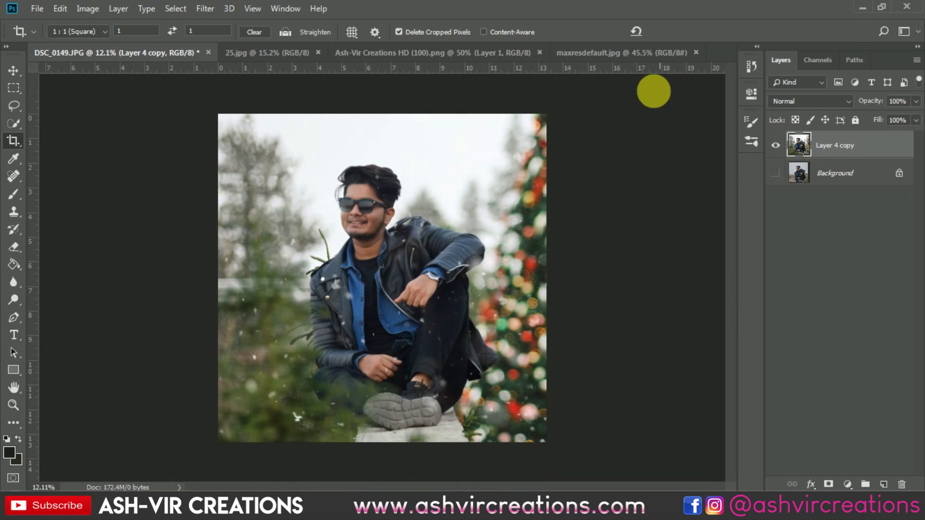
pyautogui.press('v')
# Open the Camera Raw filter on the merged layer and try the AVC-Fantom series of user presets
pyautogui.click(205, 10)
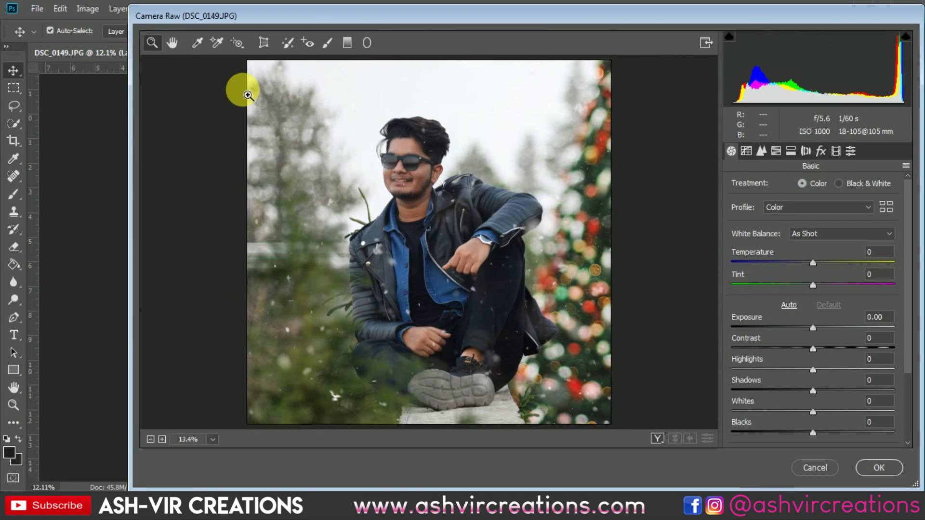
pyautogui.click(850, 152)
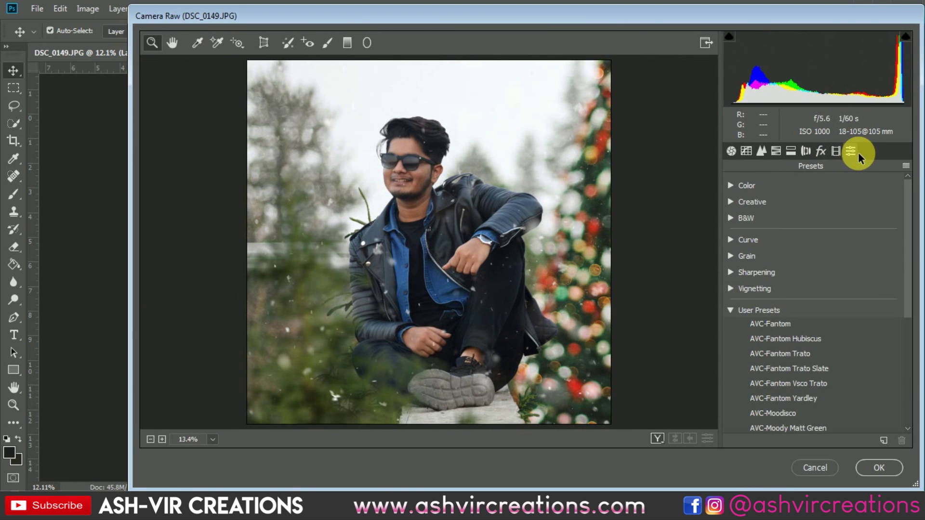
pyautogui.click(778, 325)
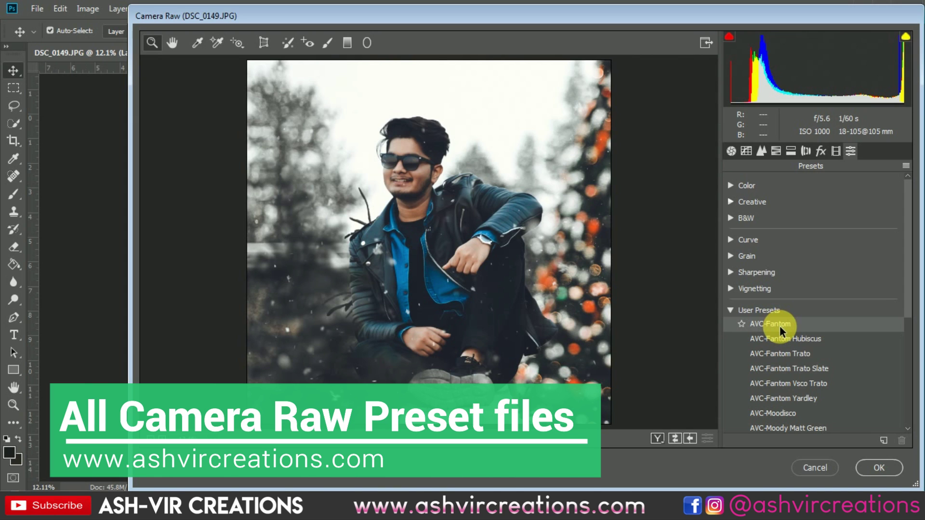
pyautogui.click(779, 347)
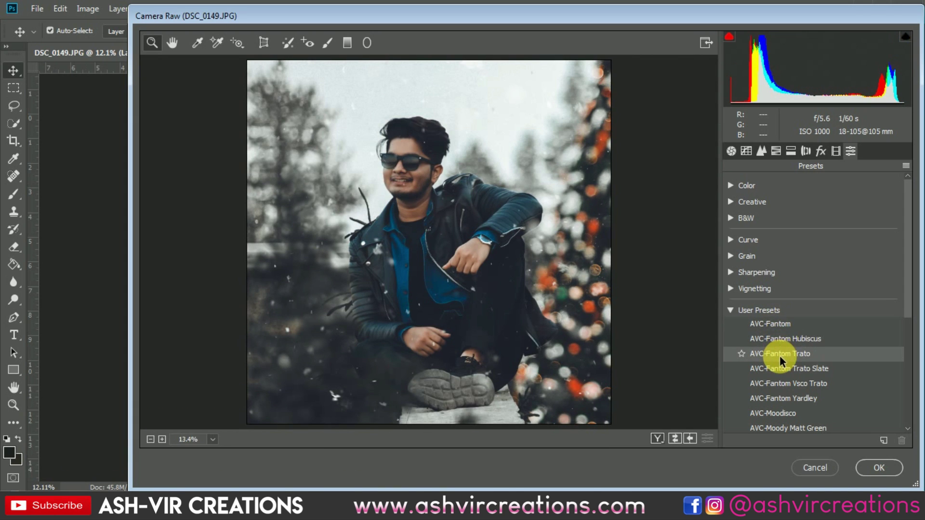
pyautogui.click(782, 368)
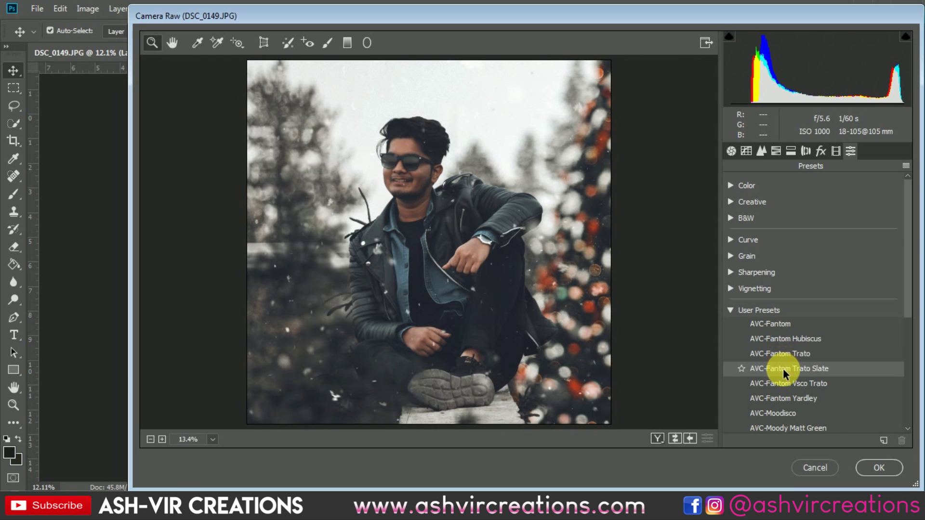
pyautogui.click(783, 384)
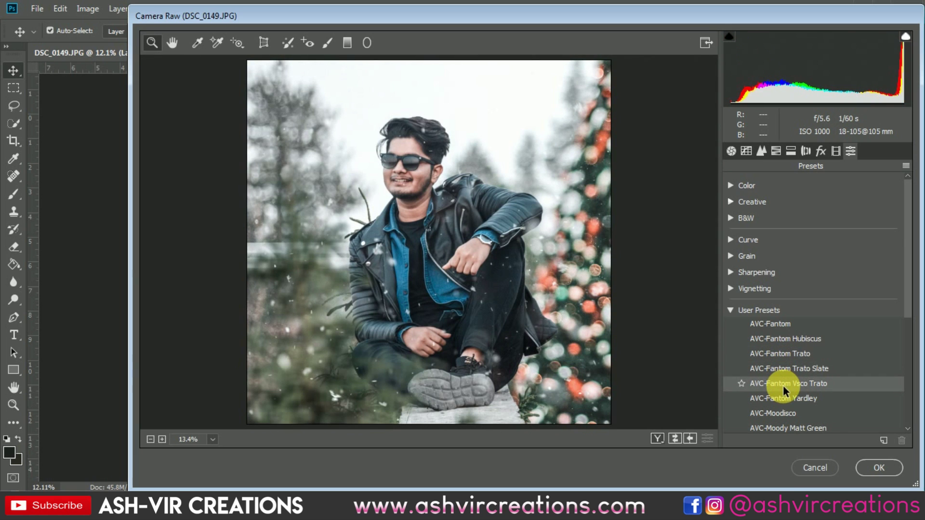
pyautogui.click(784, 398)
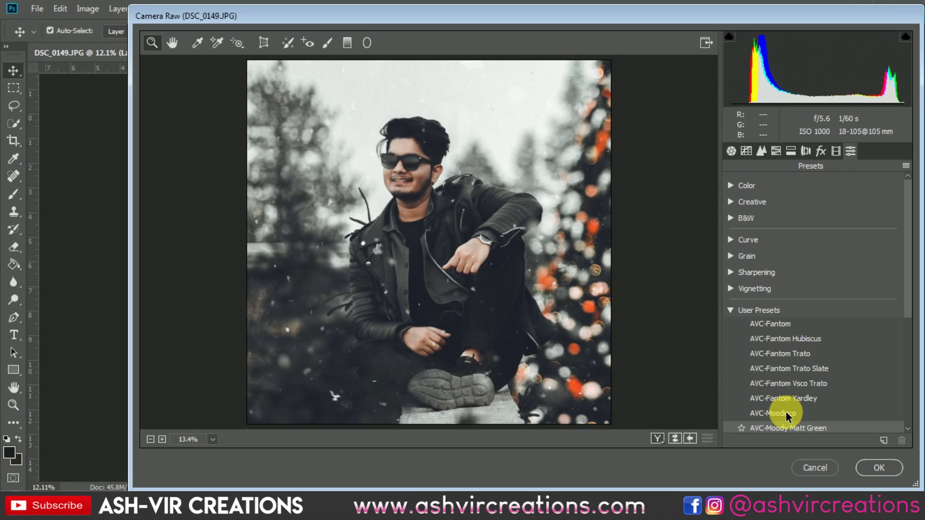
# Try the AVC-Moodisco, AVC-Ocre, AVC-Ocrema, AVC-Olivia and Teal + Gold user presets on the image
pyautogui.click(785, 412)
pyautogui.scroll(-3, 909, 313)
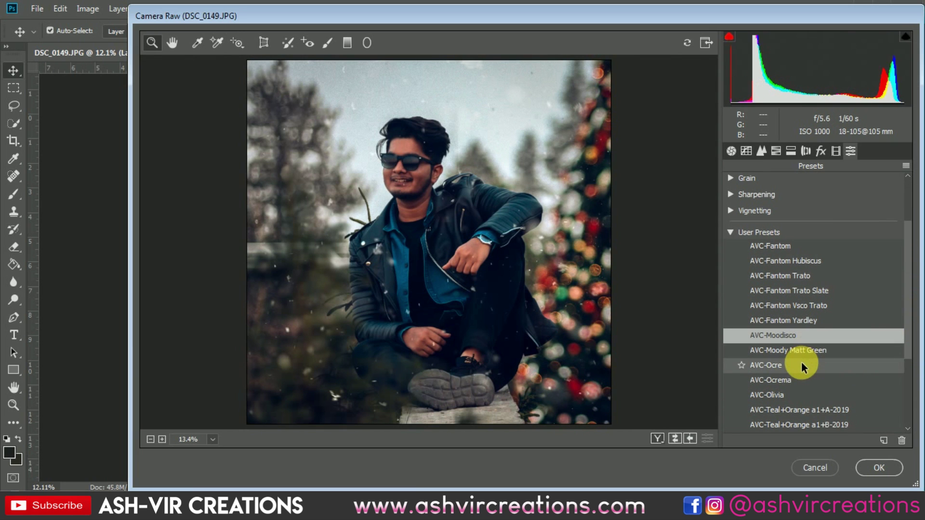
pyautogui.click(802, 363)
pyautogui.click(796, 379)
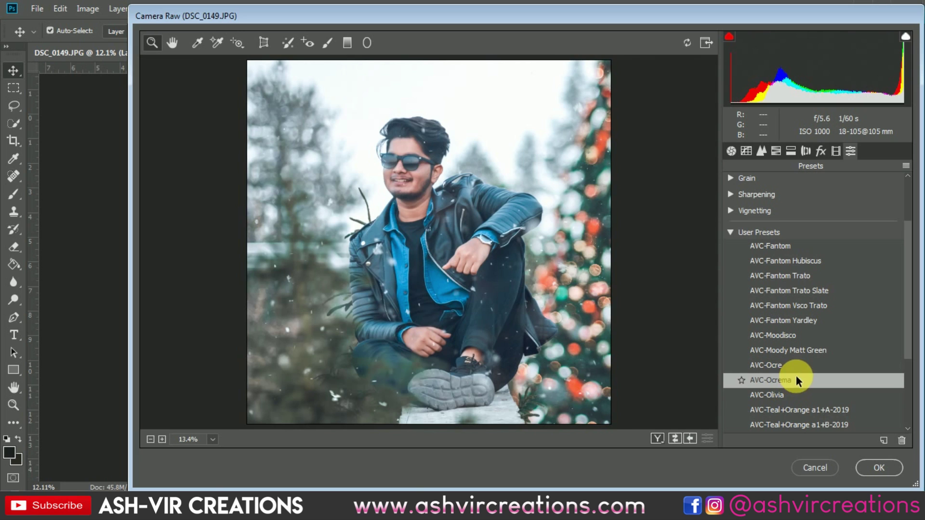
pyautogui.click(831, 396)
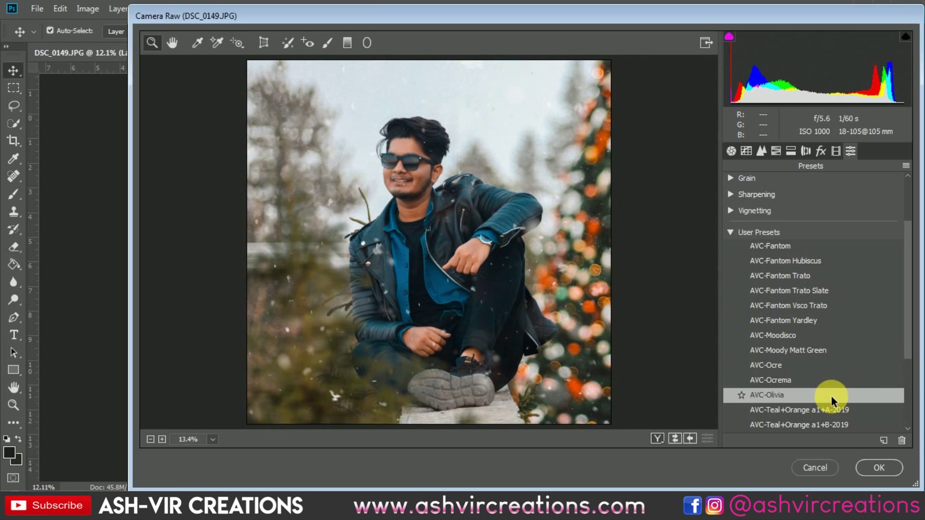
pyautogui.scroll(-1, 912, 363)
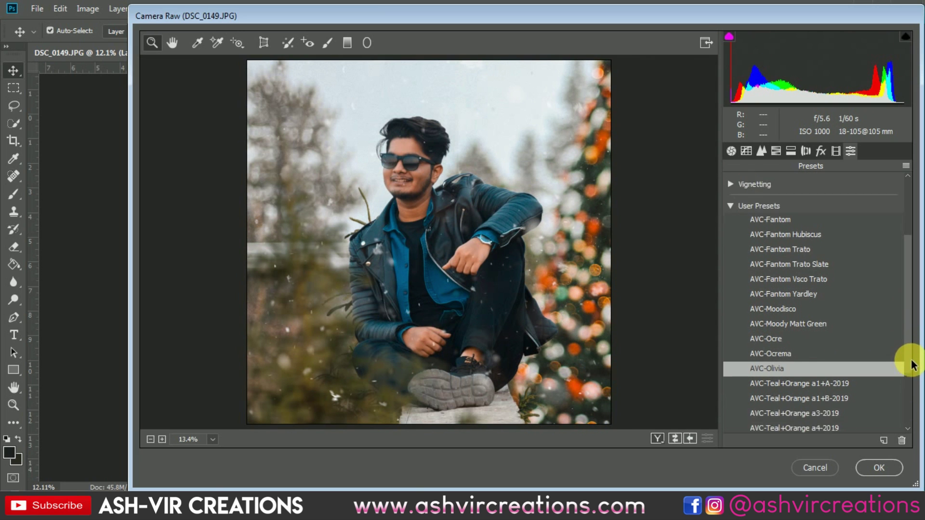
pyautogui.scroll(-5, 910, 385)
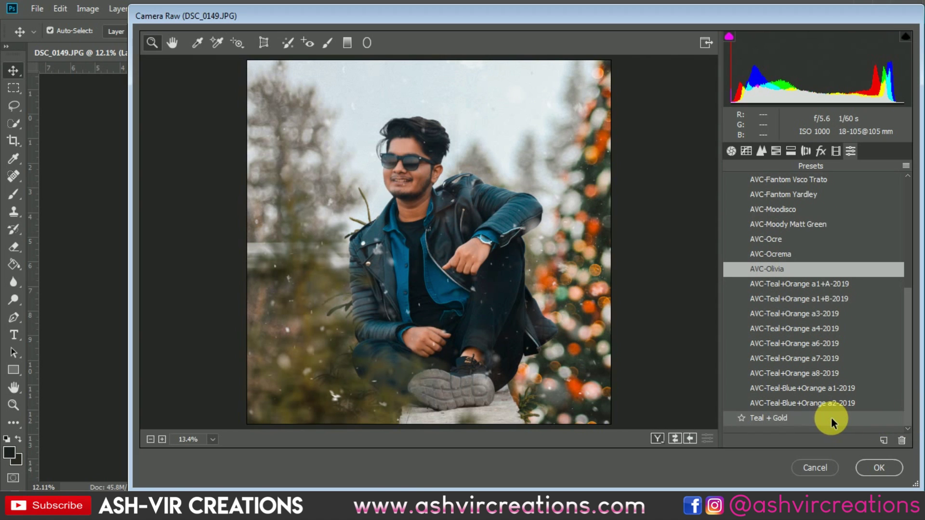
pyautogui.click(831, 418)
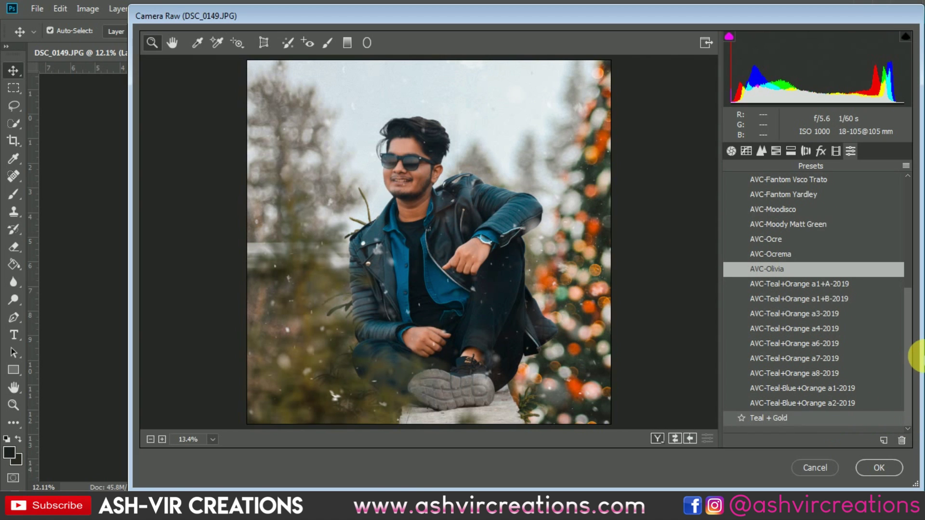
# Compare the AVC-Fantom preset with the Teal + Gold preset on the image
pyautogui.moveTo(911, 357); pyautogui.dragTo(912, 299)
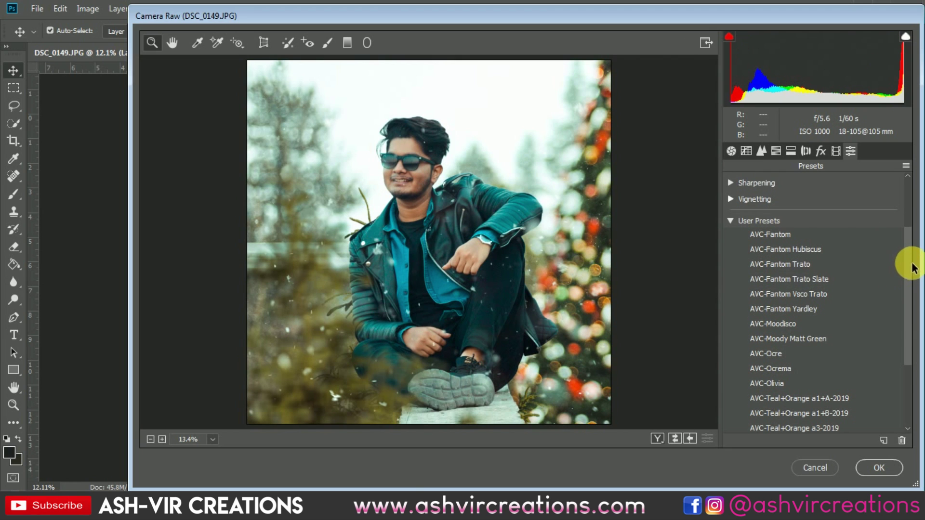
pyautogui.click(821, 234)
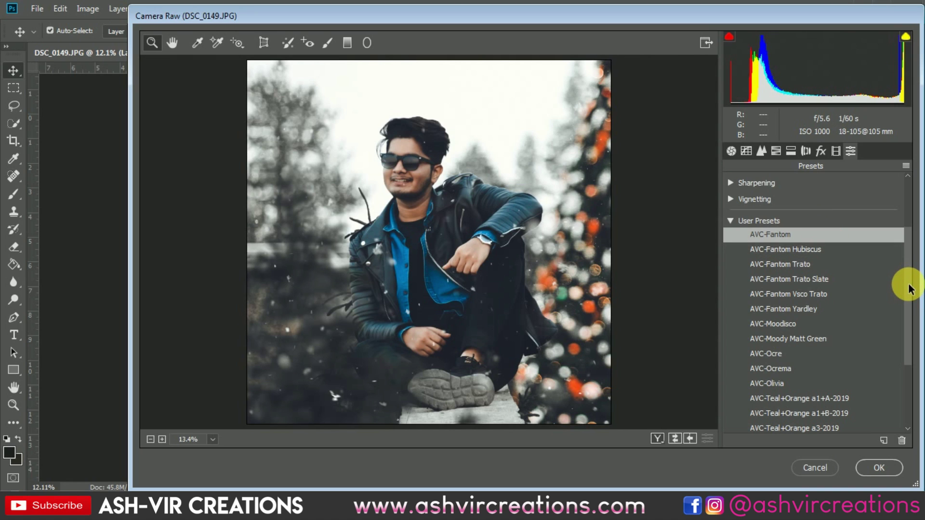
pyautogui.scroll(1, 908, 288)
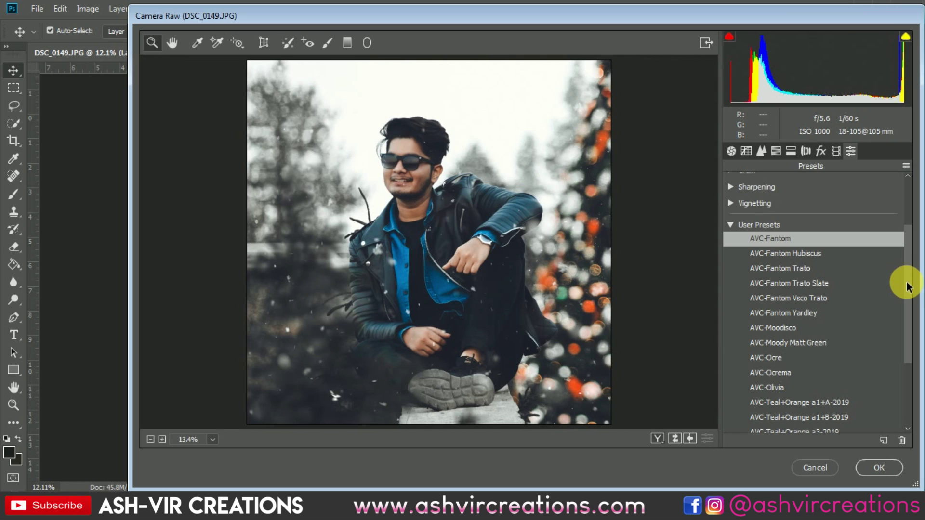
pyautogui.moveTo(903, 355); pyautogui.dragTo(912, 426)
pyautogui.click(845, 413)
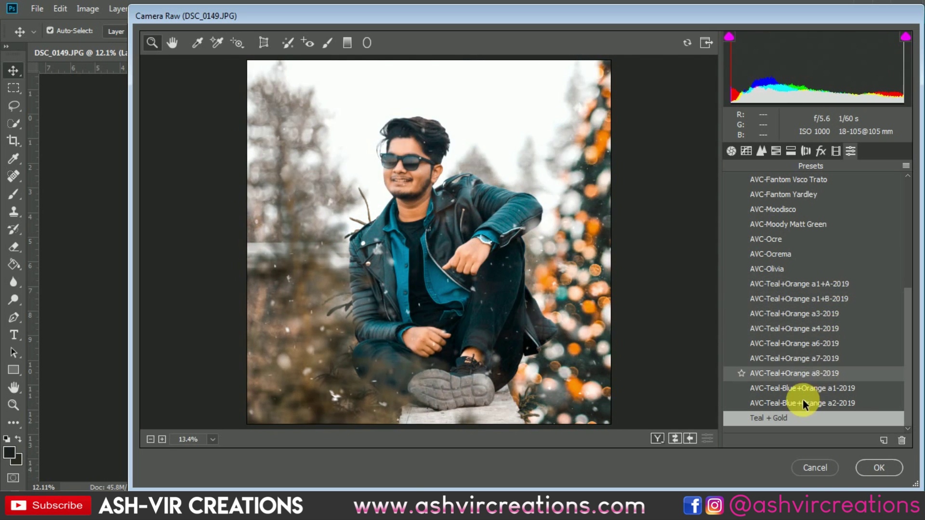
pyautogui.click(764, 420)
# Apply the AVC-Fantom user preset to the merged layer and accept the Camera Raw filter
pyautogui.moveTo(905, 335); pyautogui.dragTo(907, 228)
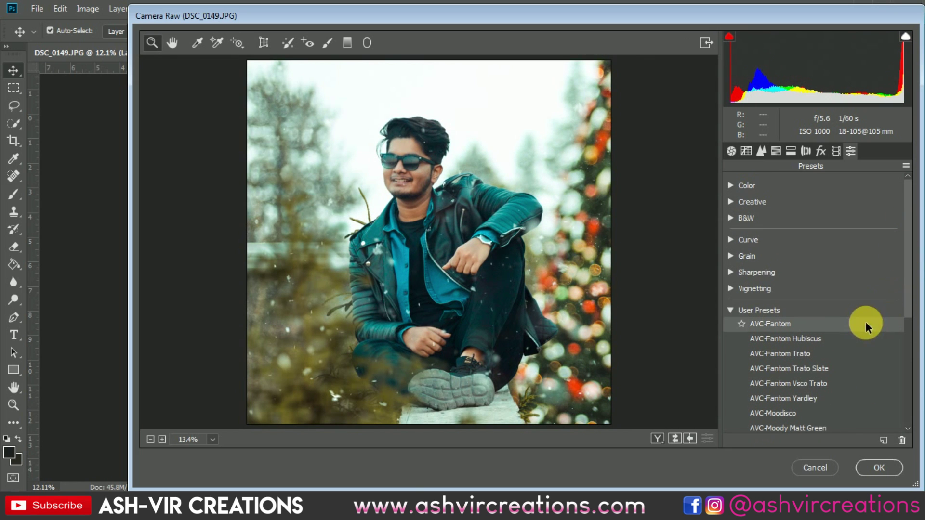
pyautogui.click(816, 328)
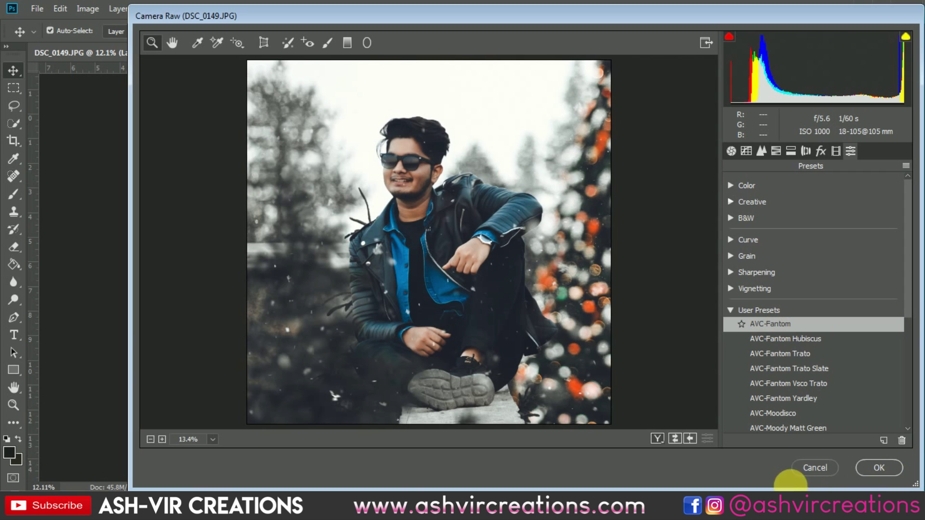
pyautogui.click(879, 469)
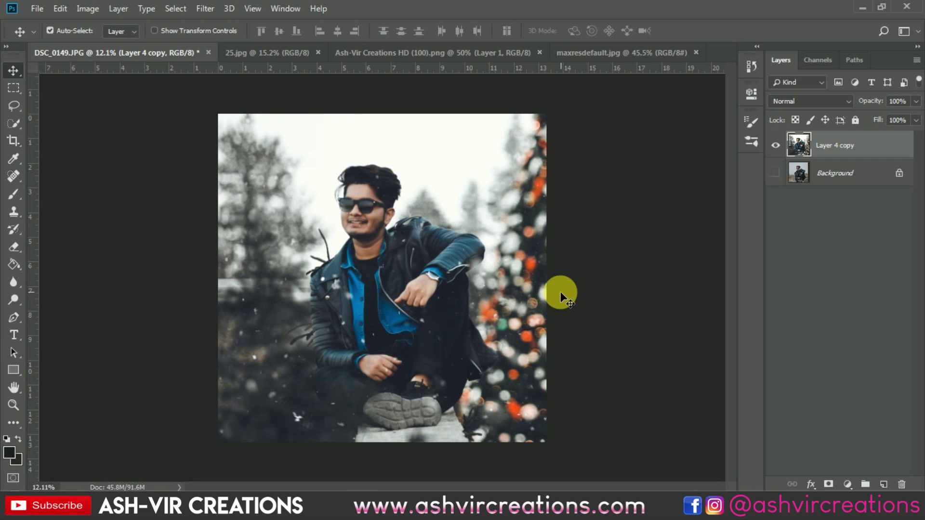
pyautogui.hotkey('ctrl', '+')
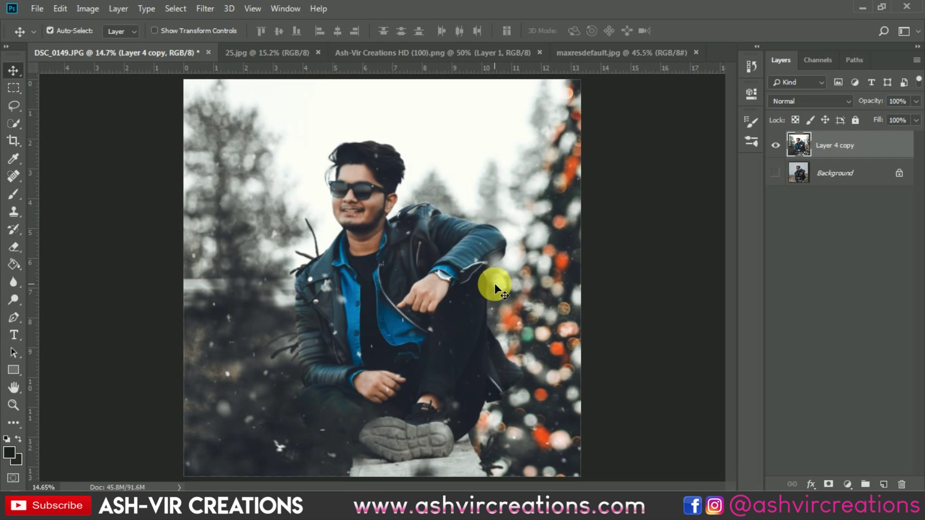
pyautogui.scroll(-1, 494, 283)
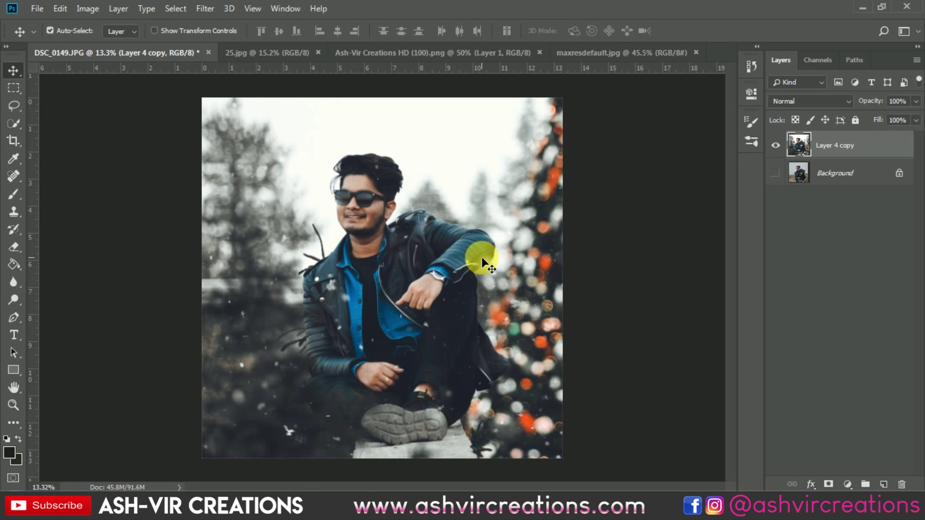
pyautogui.scroll(1, 482, 262)
pyautogui.scroll(-1, 482, 262)
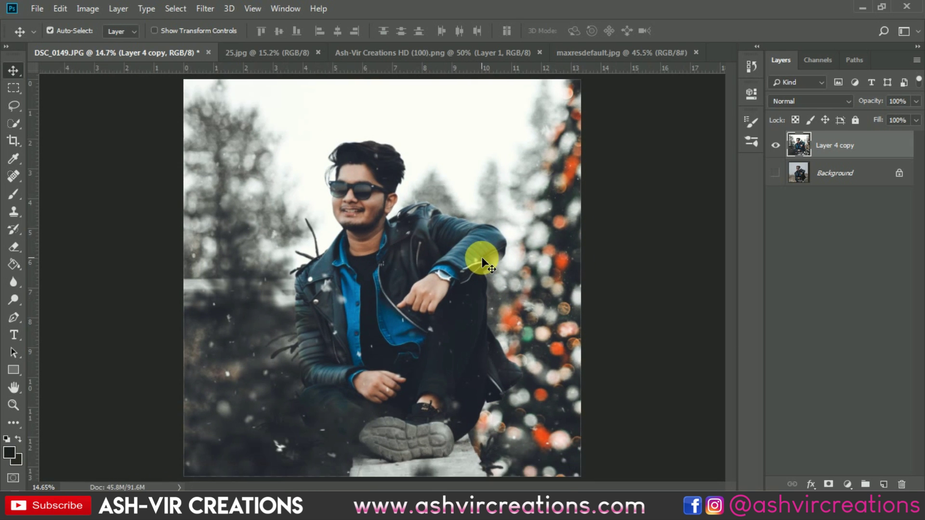
# Add a new empty layer above the merged layer and set the brush's foreground colour to bright orange
pyautogui.click(883, 484)
pyautogui.click(19, 196)
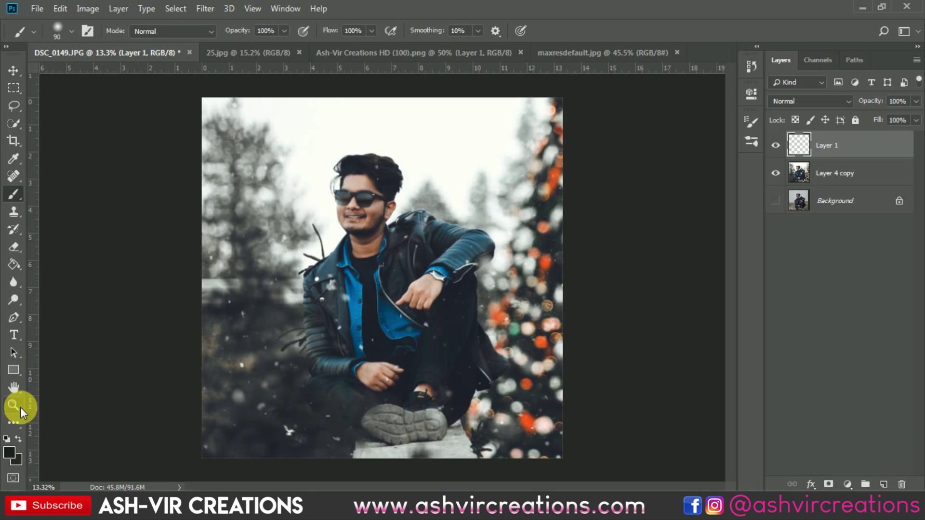
pyautogui.click(10, 452)
pyautogui.moveTo(695, 295)
pyautogui.mouseDown()
pyautogui.moveTo(698, 304)
pyautogui.moveTo(696, 294)
pyautogui.mouseUp()
pyautogui.moveTo(672, 198); pyautogui.dragTo(689, 128)
pyautogui.click(813, 133)
# Paint a single orange dab over the blurred trees beside the man with a 385 px Soft Round brush at 0% hardness
pyautogui.rightClick(309, 174)
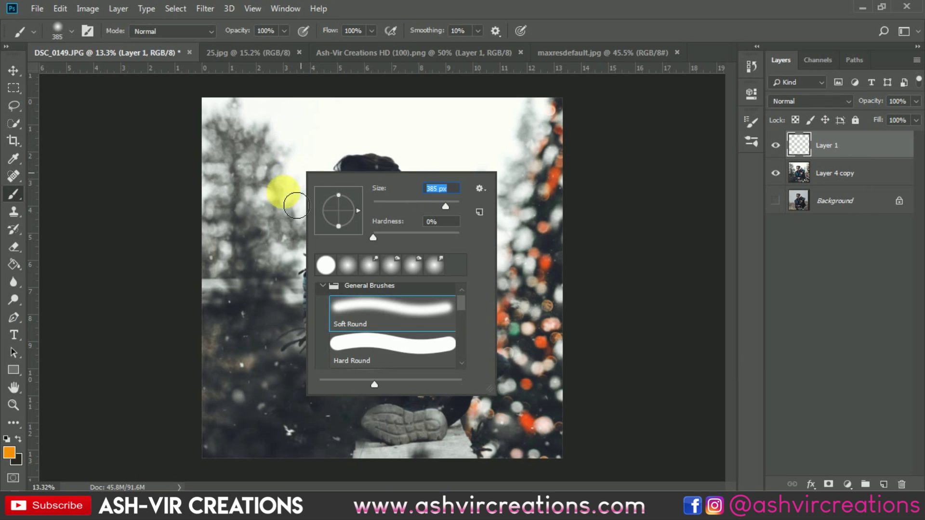
pyautogui.click(271, 251)
pyautogui.click(258, 237)
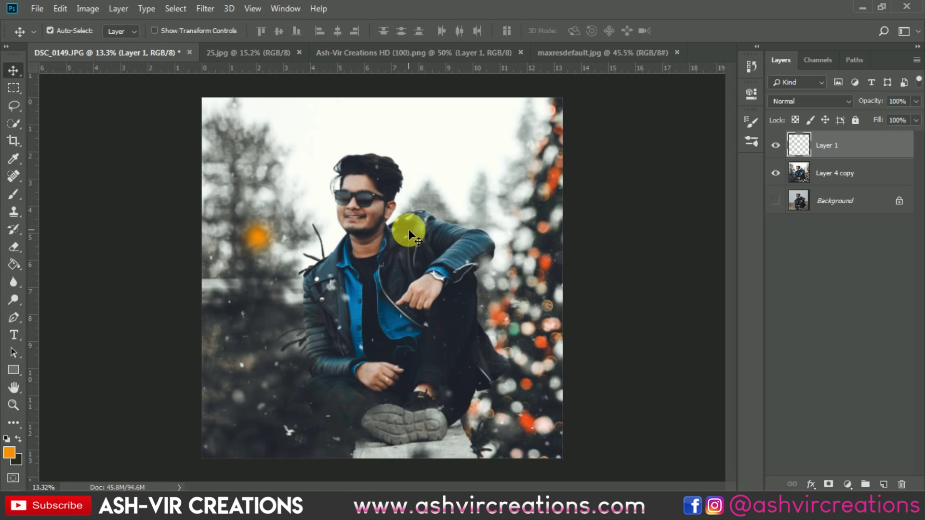
# Scale the orange dab up to about 500% with Free Transform and set its layer's blend mode to Screen
pyautogui.hotkey('ctrl', 't')
pyautogui.moveTo(287, 269); pyautogui.dragTo(428, 326)
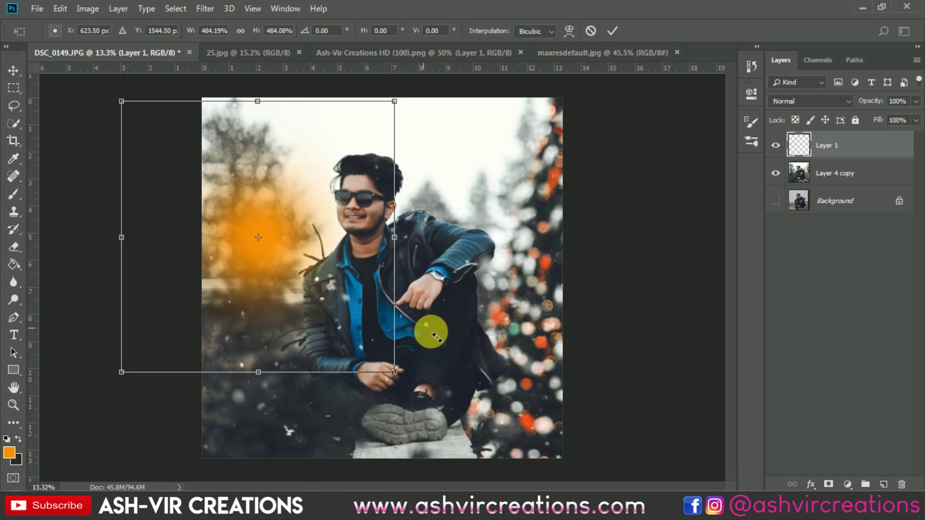
pyautogui.click(792, 102)
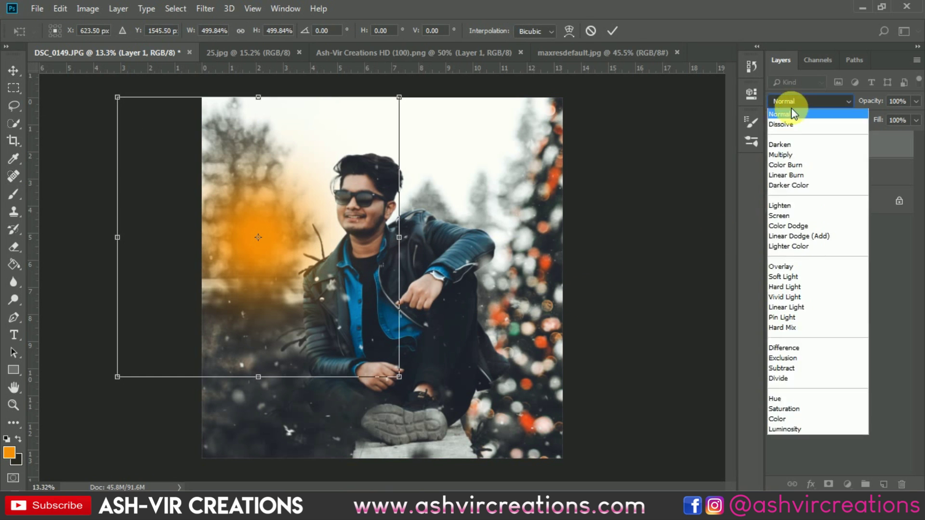
pyautogui.click(779, 215)
# Move the orange glow over the sky above the man's head, stretch it to about 857% width and 513% height, and apply the transform
pyautogui.moveTo(307, 274); pyautogui.dragTo(347, 161)
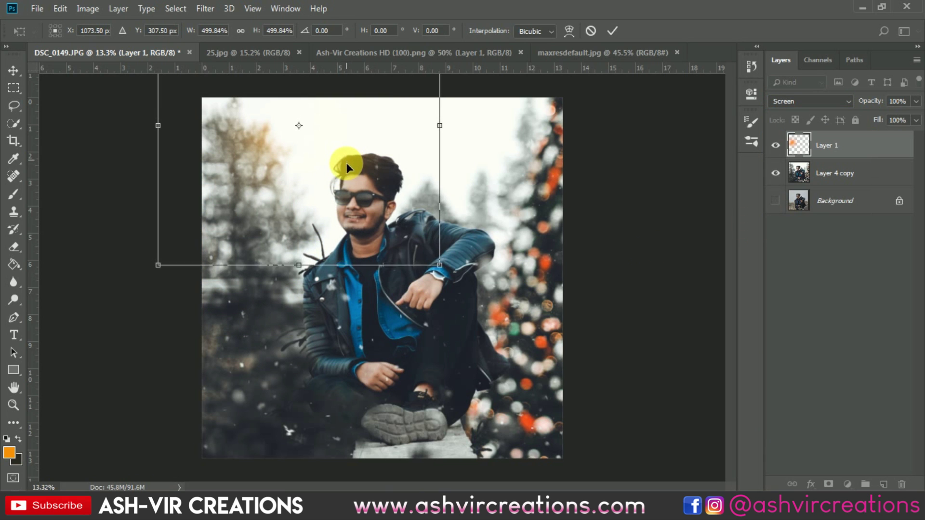
pyautogui.moveTo(440, 264)
pyautogui.mouseDown()
pyautogui.moveTo(474, 285)
pyautogui.moveTo(450, 264)
pyautogui.mouseUp()
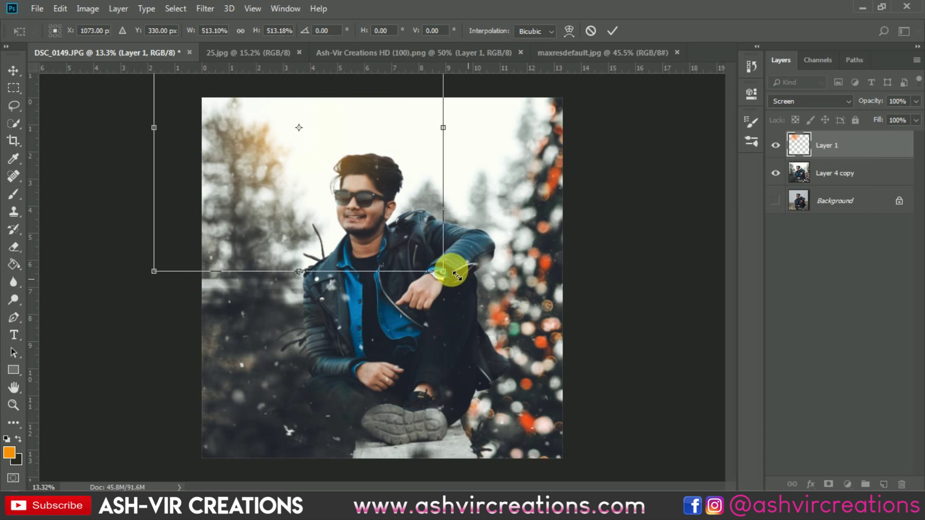
pyautogui.moveTo(388, 175); pyautogui.dragTo(348, 180)
pyautogui.moveTo(430, 141); pyautogui.dragTo(340, 157)
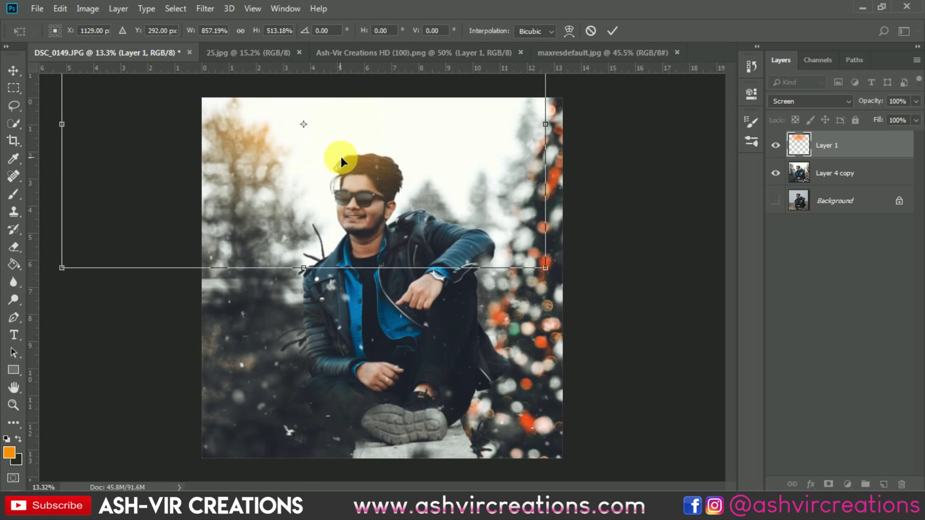
pyautogui.moveTo(313, 268); pyautogui.dragTo(326, 147)
pyautogui.press('Return')
# Compare the image up close with the orange glow layer hidden and shown
pyautogui.scroll(3, 319, 147)
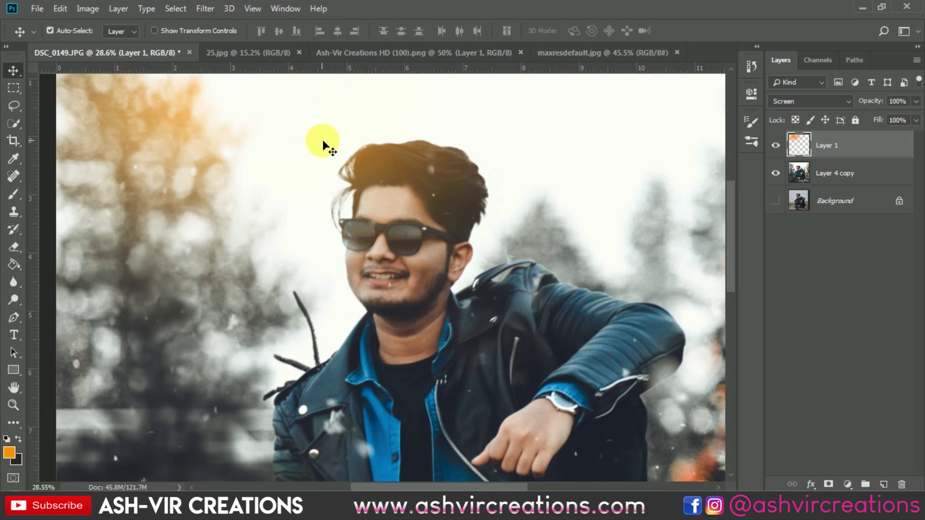
pyautogui.scroll(2, 322, 139)
pyautogui.click(776, 145)
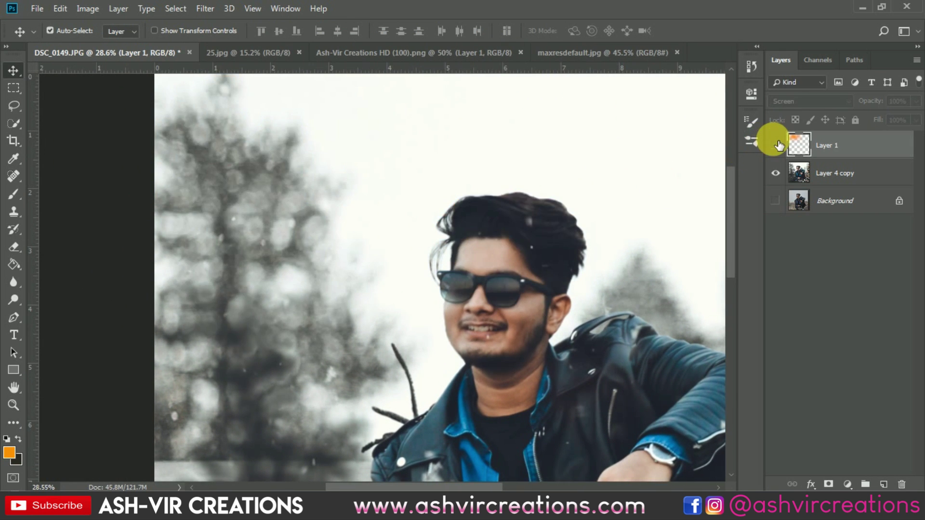
pyautogui.click(776, 145)
pyautogui.scroll(-4, 516, 178)
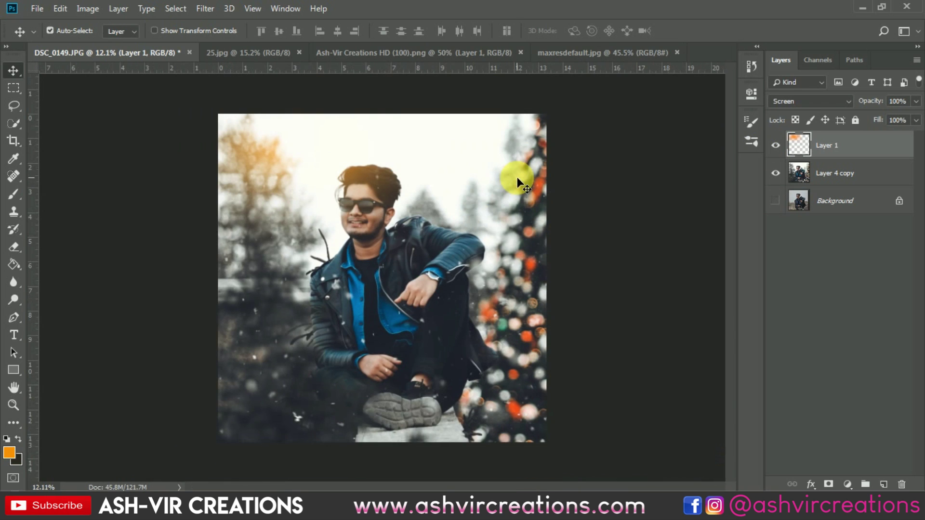
# Transform the glow layer again to about 112.6% width and 98.65% height, keeping it over the upper trees and sky
pyautogui.moveTo(517, 178); pyautogui.dragTo(506, 181)
pyautogui.hotkey('ctrl', 't')
pyautogui.moveTo(375, 207)
pyautogui.mouseDown()
pyautogui.moveTo(383, 184)
pyautogui.moveTo(383, 195)
pyautogui.moveTo(372, 191)
pyautogui.mouseUp()
pyautogui.moveTo(520, 260); pyautogui.dragTo(571, 257)
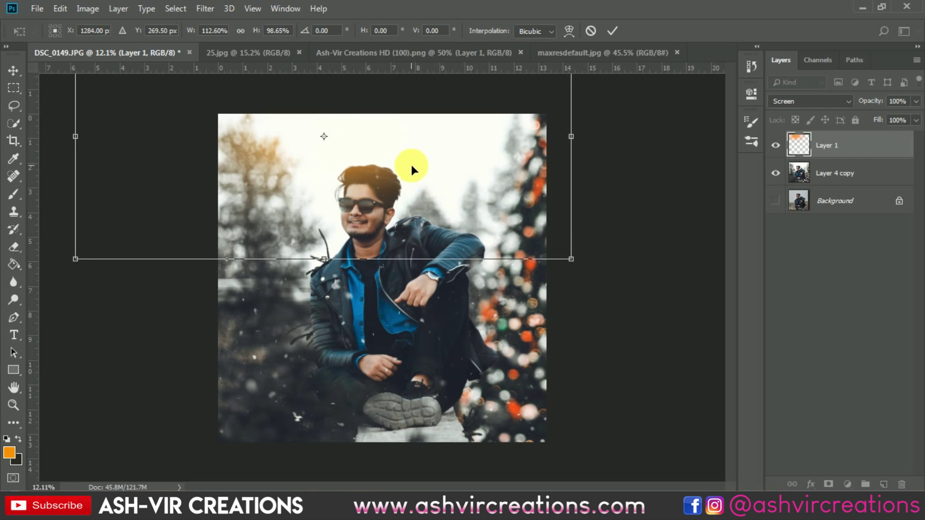
pyautogui.moveTo(412, 169); pyautogui.dragTo(397, 165)
pyautogui.press('Return')
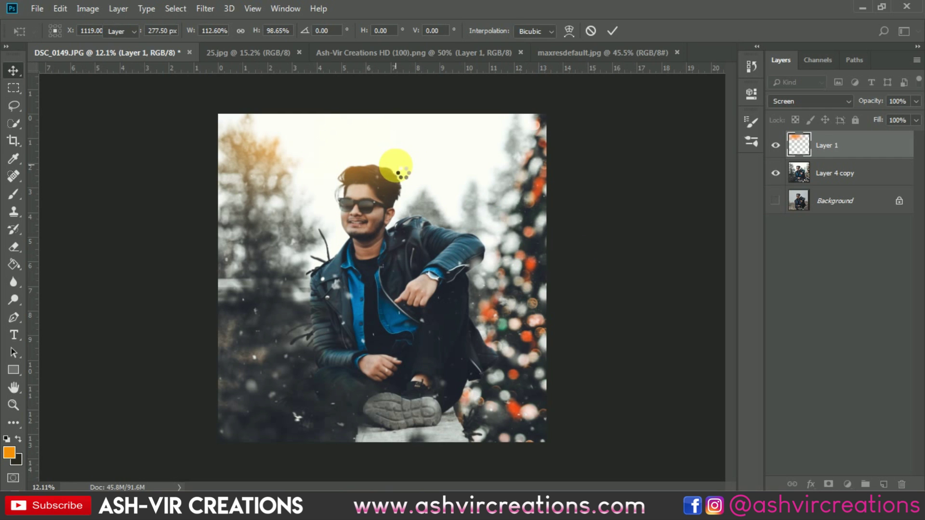
# Check the reshaped glow's effect on the whole image by hiding and showing its layer
pyautogui.click(776, 146)
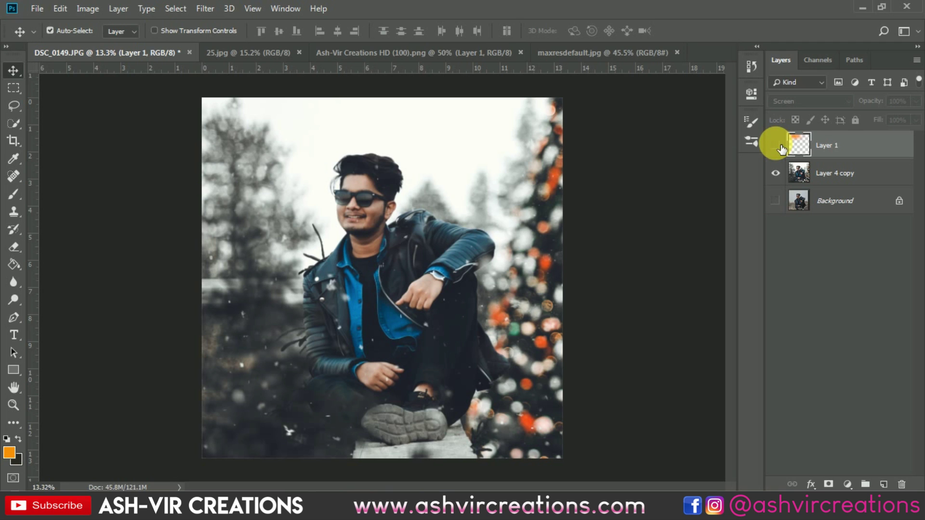
pyautogui.click(776, 146)
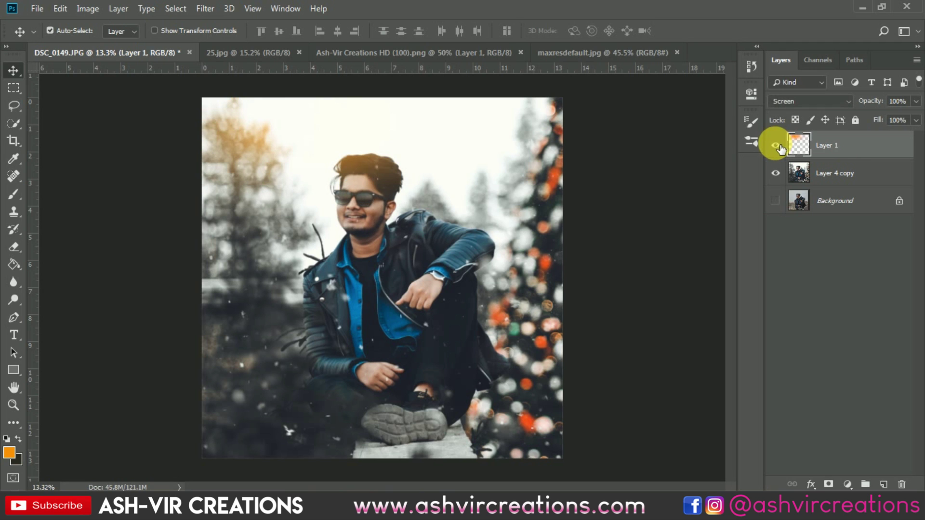
pyautogui.scroll(-2, 505, 127)
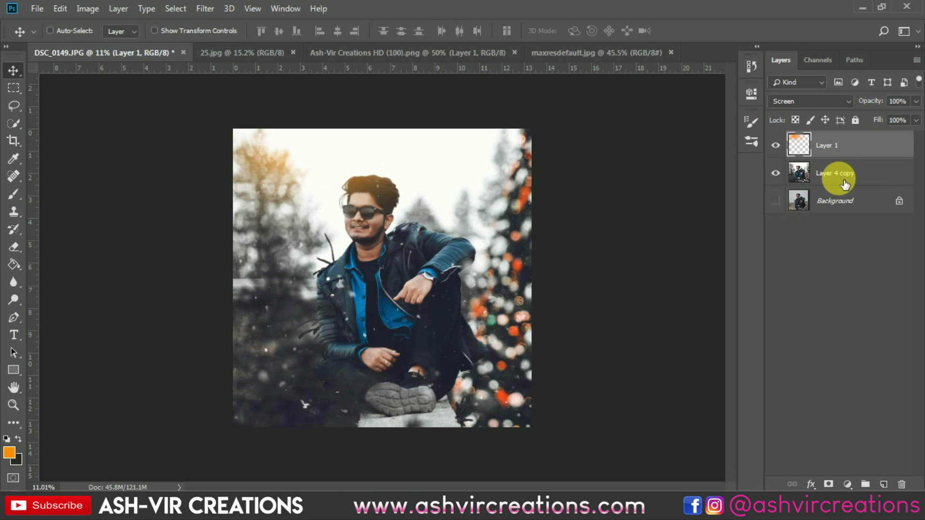
# Try hue shifts on the glow layer with Hue/Saturation and accept the adjustment with Hue at 0
pyautogui.hotkey('ctrl', 'u')
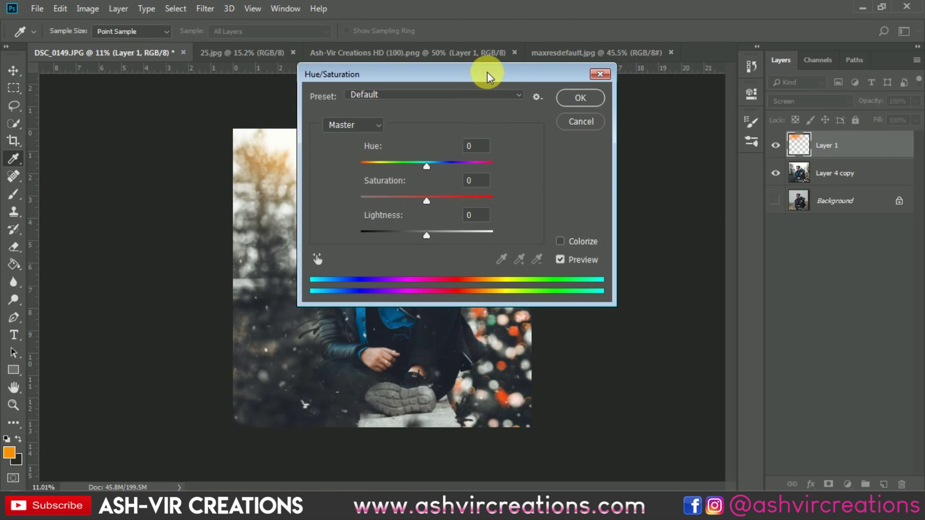
pyautogui.moveTo(490, 72); pyautogui.dragTo(781, 148)
pyautogui.moveTo(711, 239); pyautogui.dragTo(721, 240)
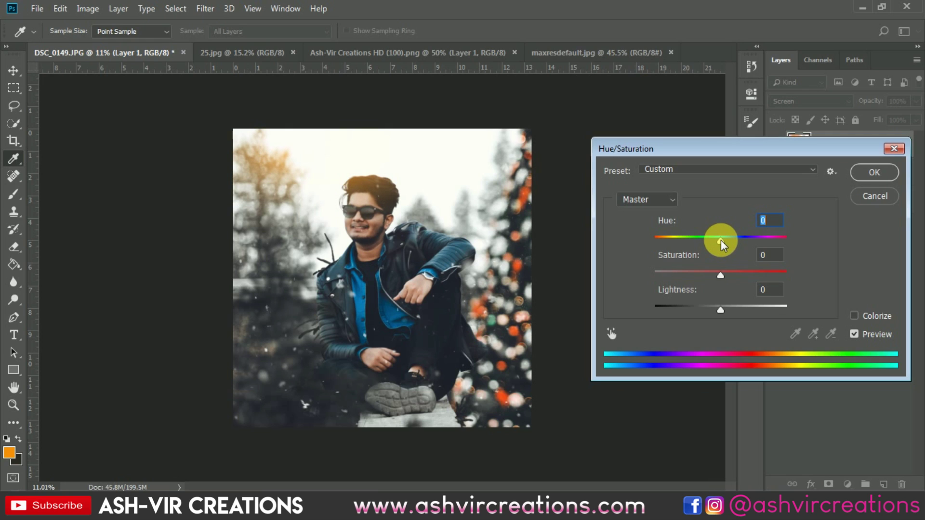
pyautogui.click(867, 169)
# Merge the glow layer with the Layer 4 copy layer
pyautogui.keyDown('shift'); pyautogui.click(852, 174); pyautogui.keyUp('shift')
pyautogui.rightClick(844, 173)
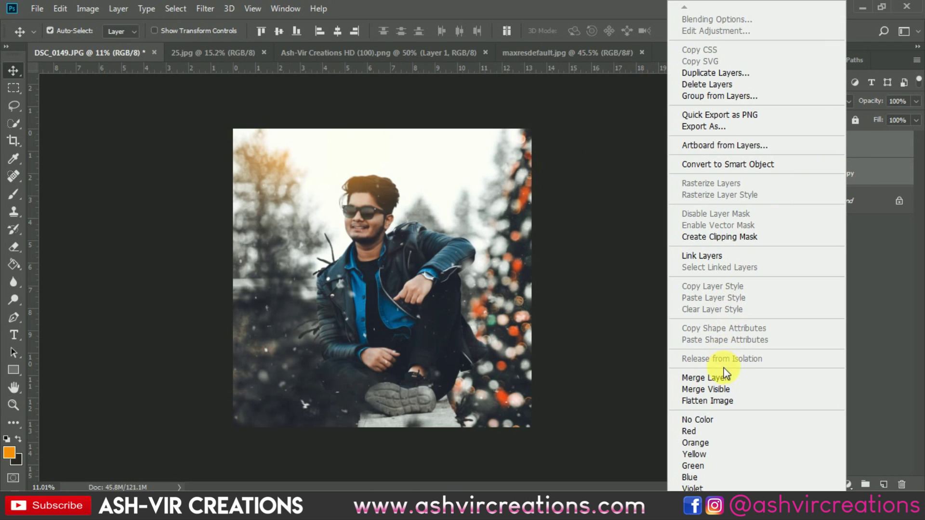
pyautogui.click(729, 376)
# Crop the image to the existing canvas bounds at a 1:1 ratio, deleting the pixels outside it
pyautogui.press('c')
pyautogui.press('Return')
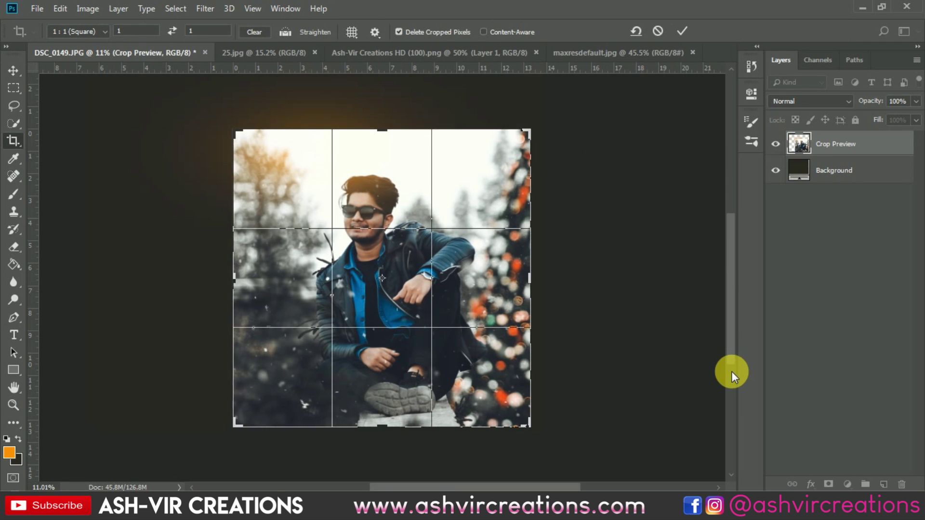
pyautogui.press('v')
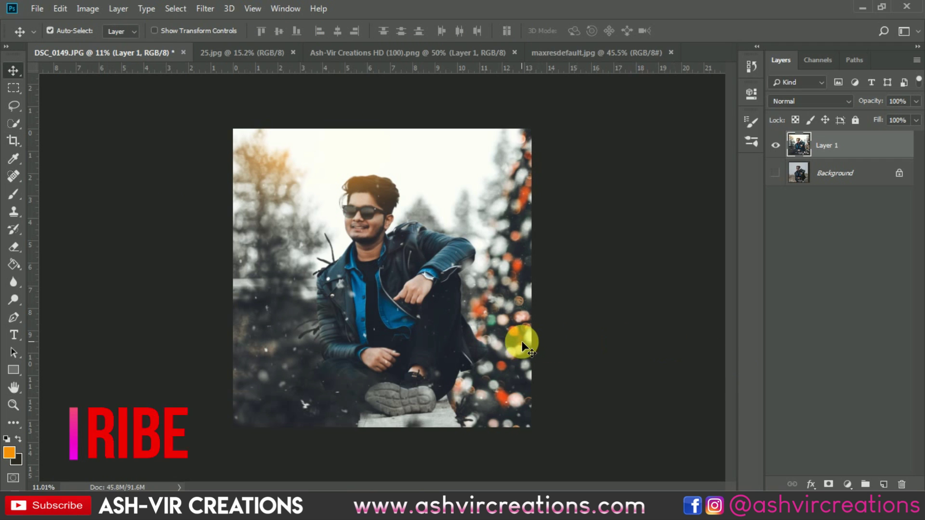
# Show the Background layer and compare the original photo with the finished edit by hiding and showing the merged layer
pyautogui.scroll(2, 522, 341)
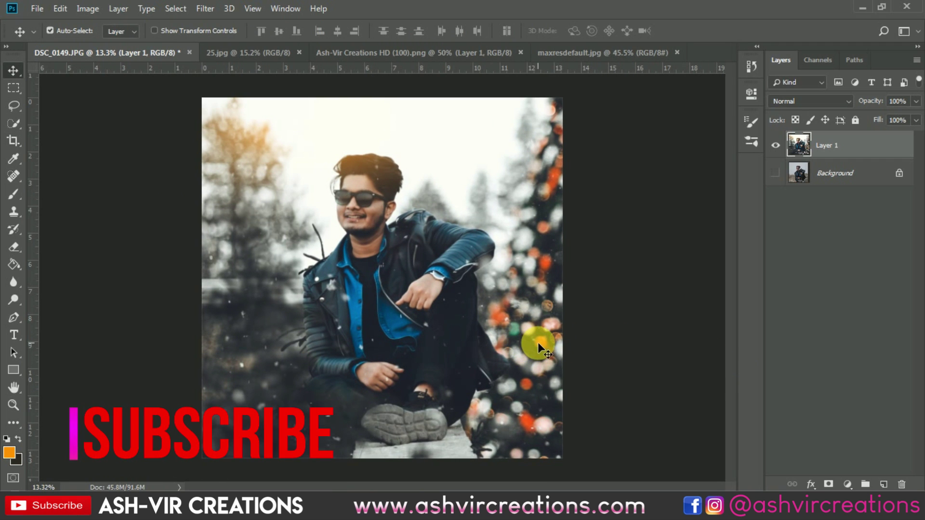
pyautogui.click(774, 171)
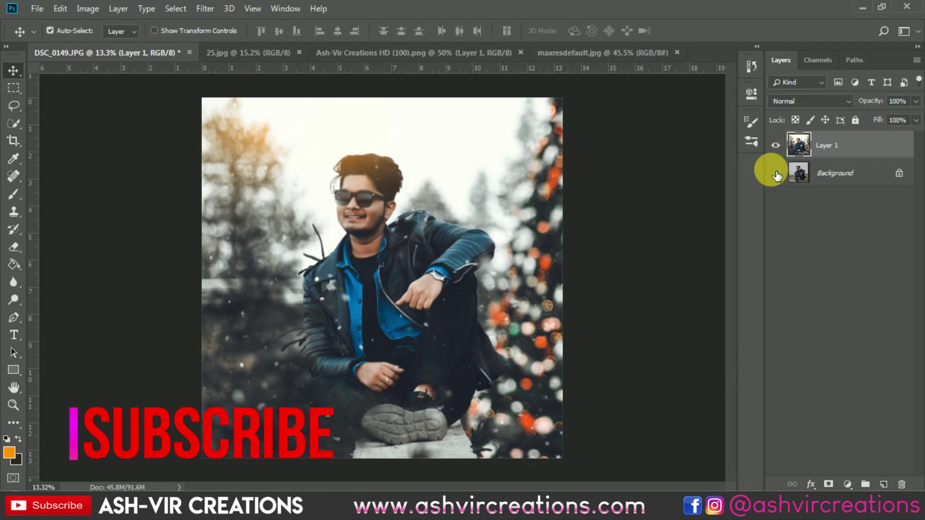
pyautogui.click(776, 148)
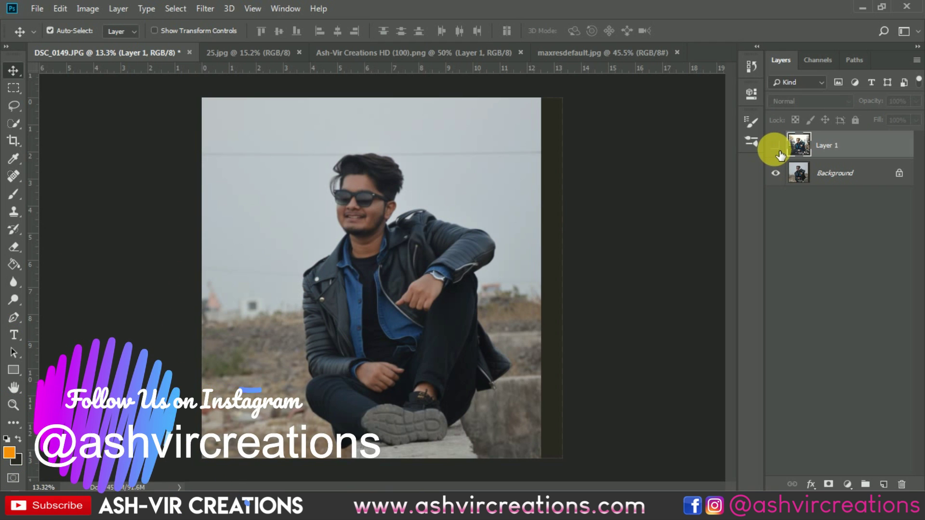
pyautogui.click(777, 148)
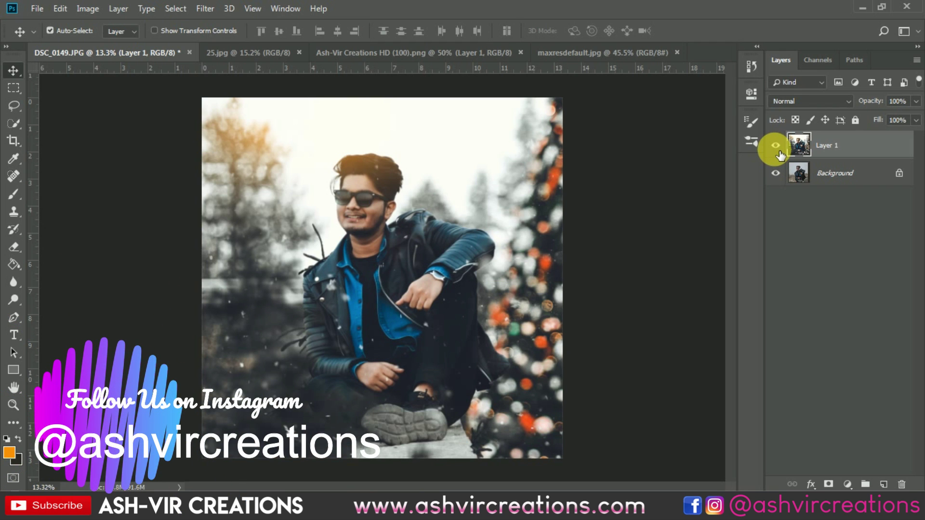